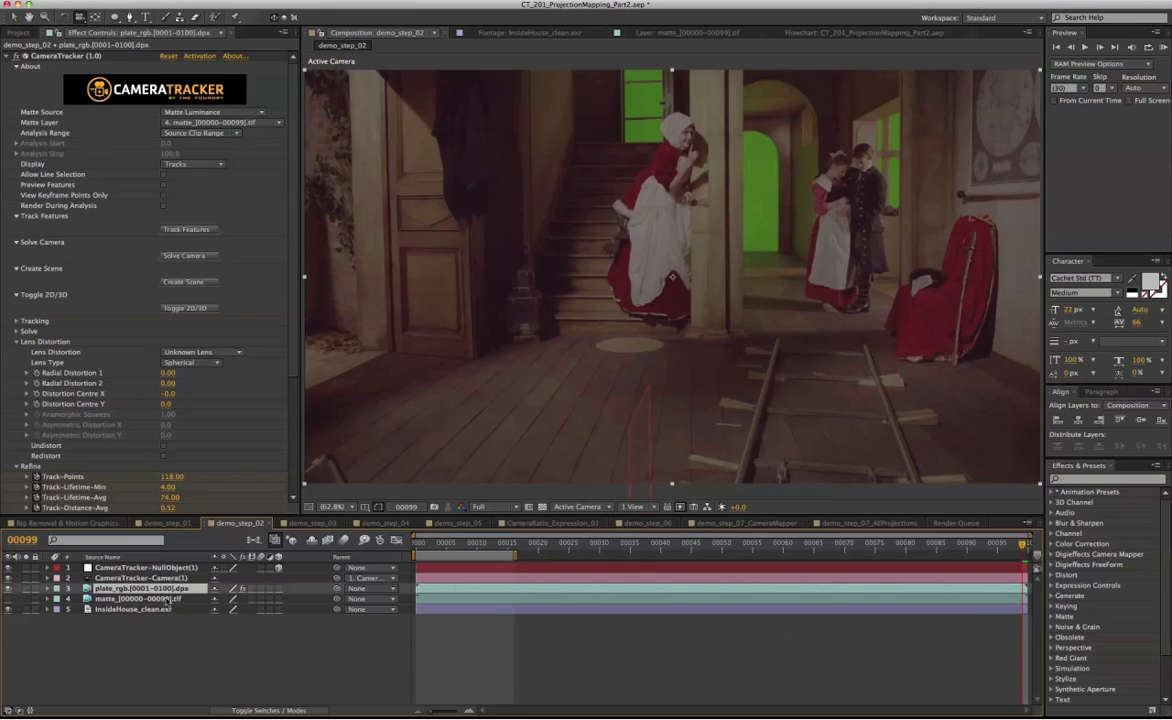
Step: Duplicate the CameraTracker-Camera(1) layer, bring the copy to the top of the layer stack and set its parent to None
click(183, 580)
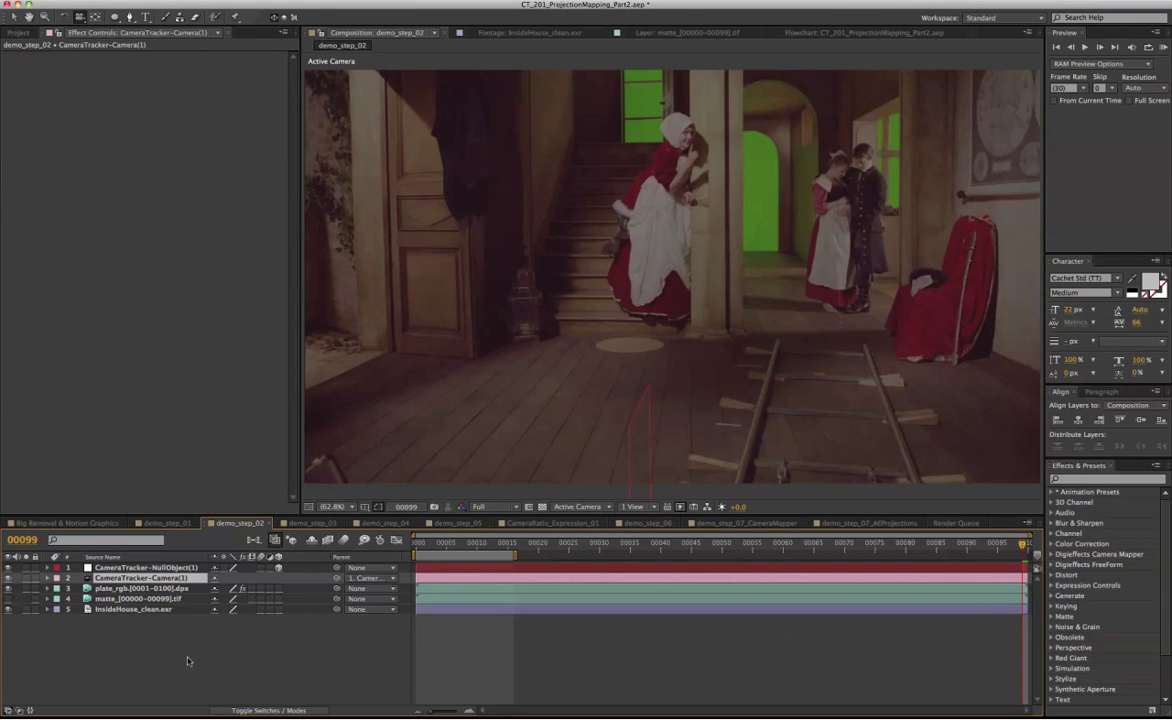
key(super+d)
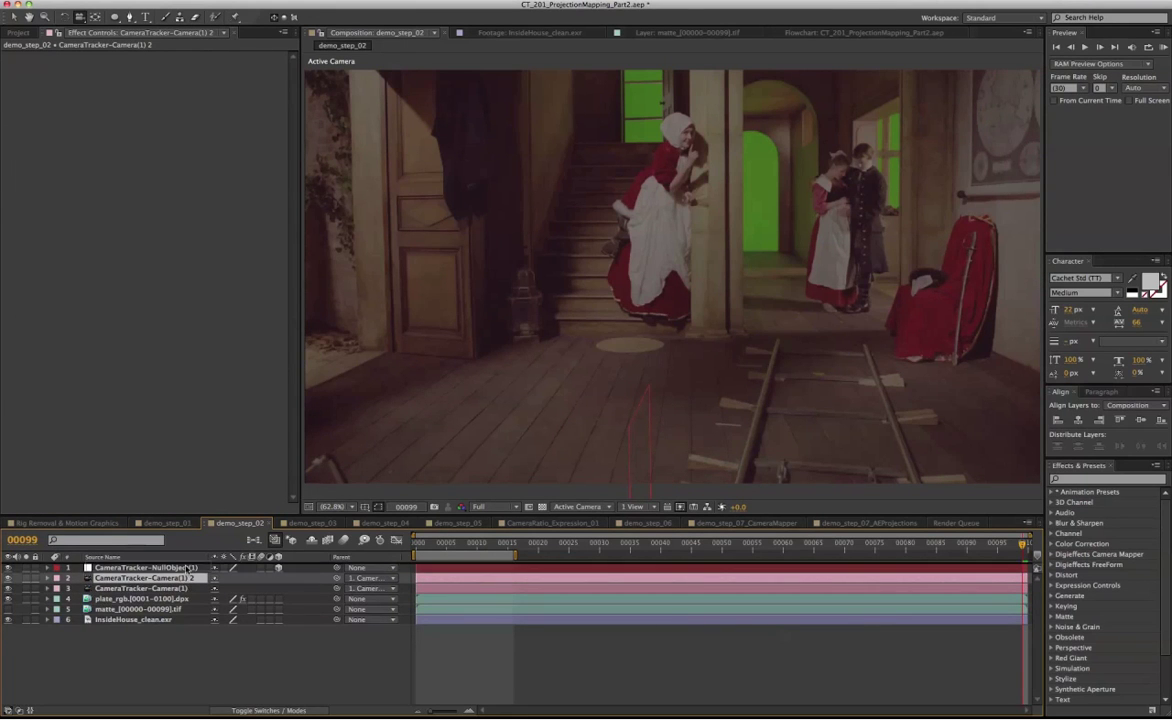
key(super+shift+bracketright)
click(362, 567)
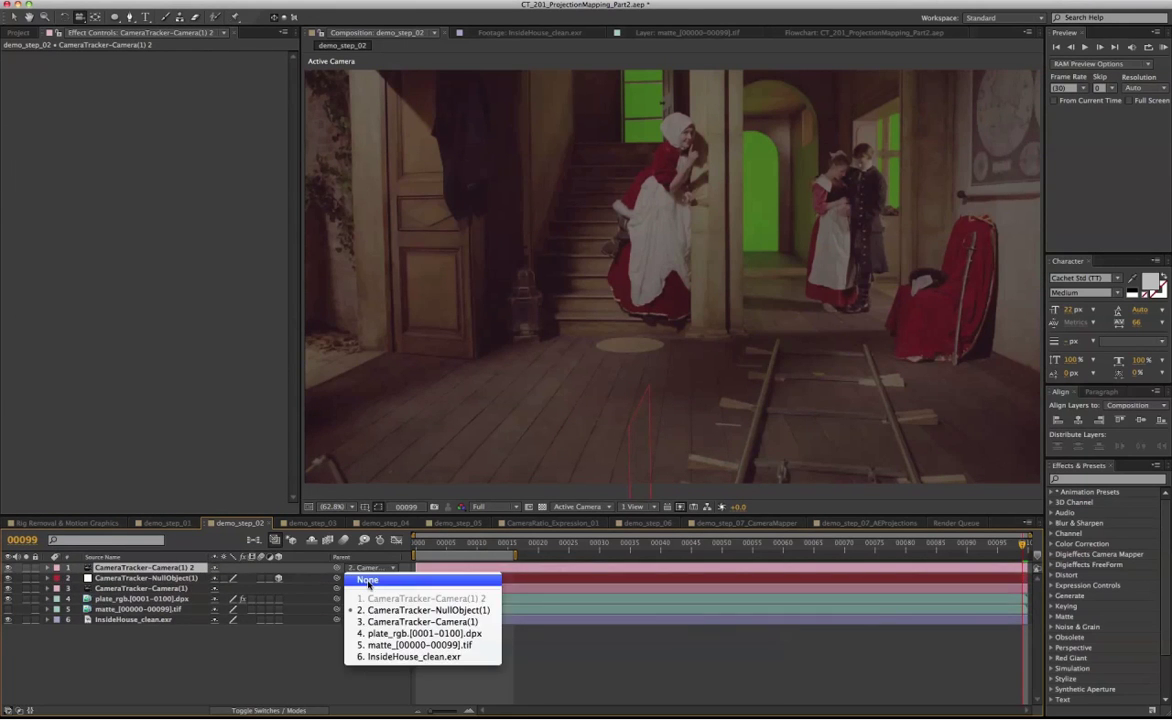
click(368, 582)
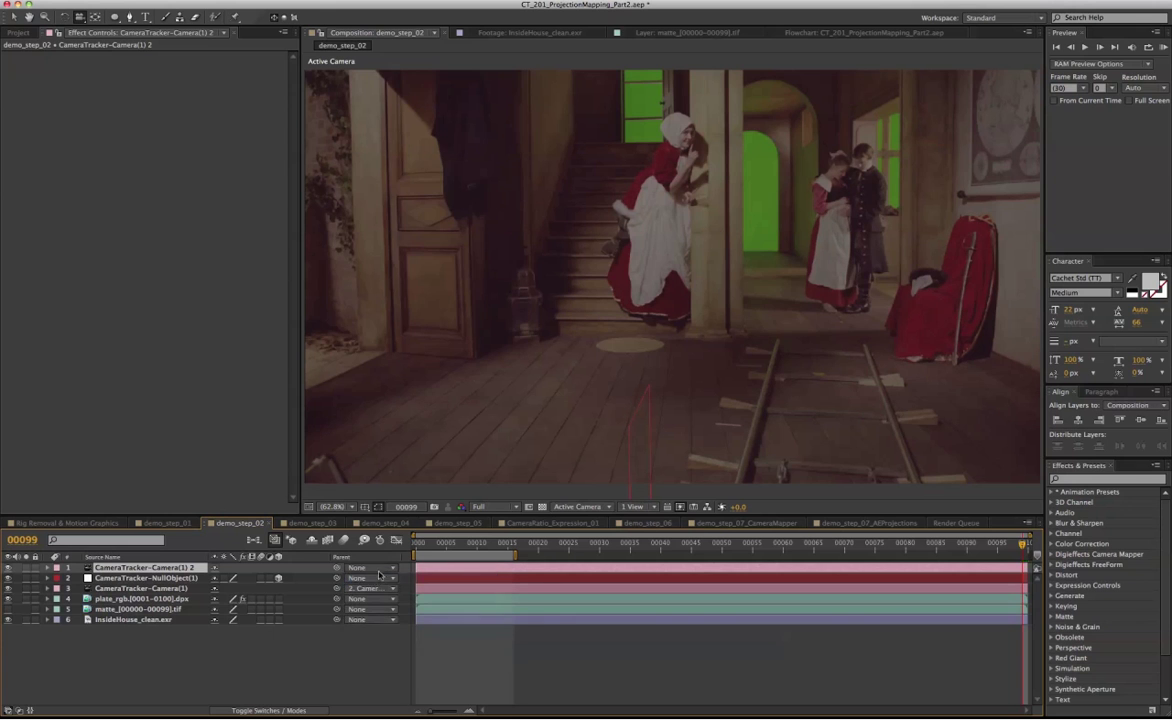
Step: Remove the Position and X, Y and Z Rotation keyframes from the duplicated camera and reset its Transform values
click(47, 567)
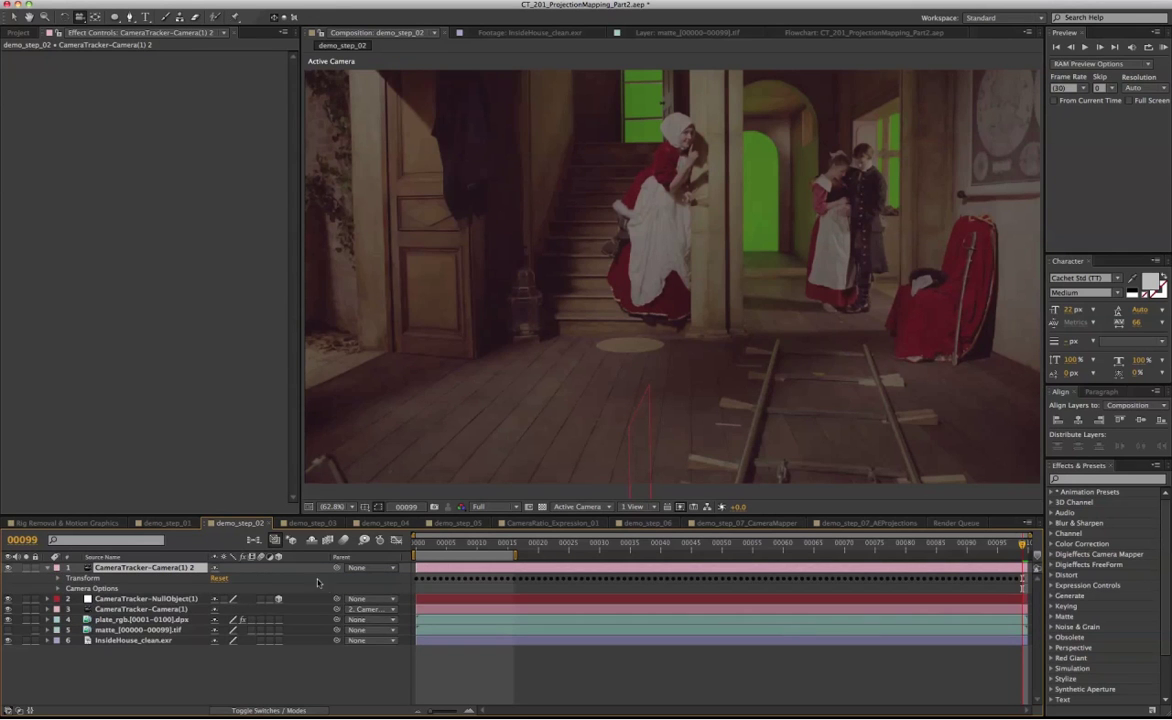
click(59, 578)
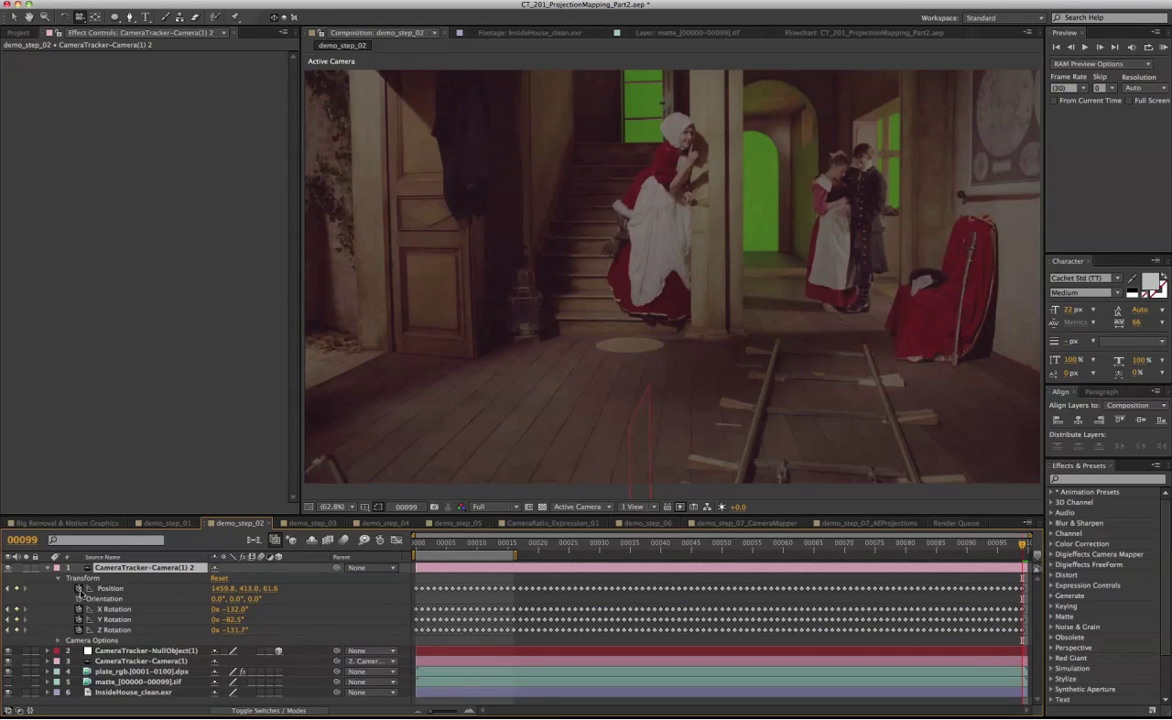
drag(80, 590, 83, 631)
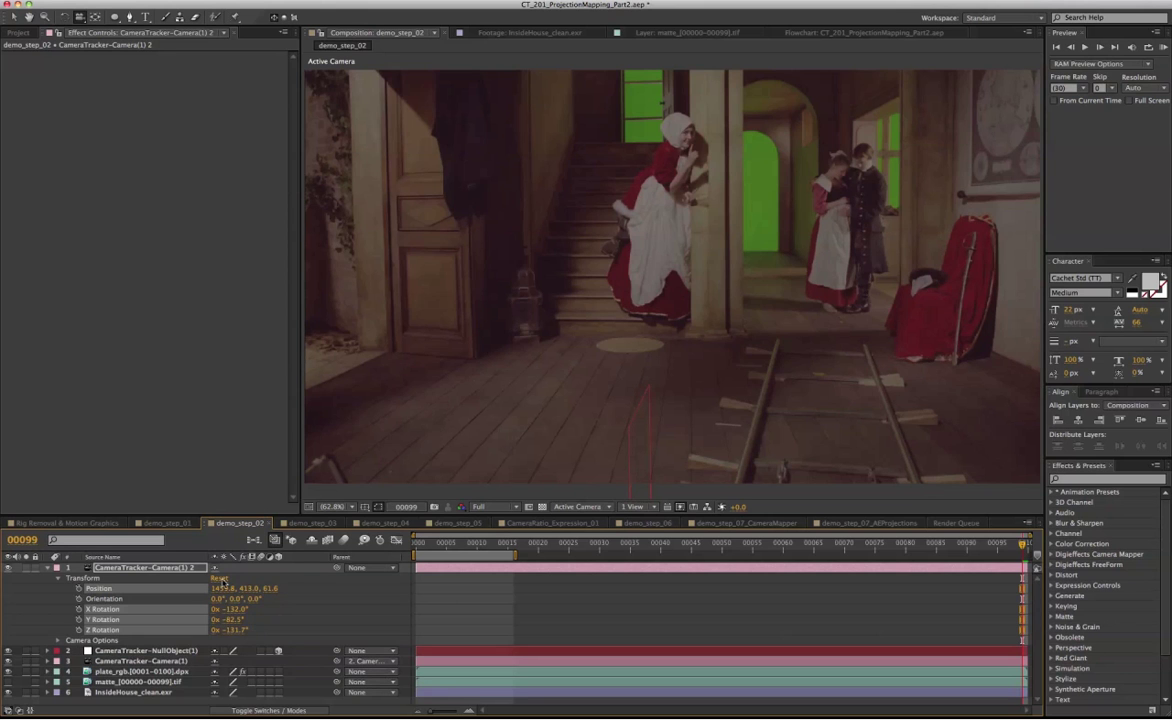
click(218, 579)
Step: Change the duplicated camera's type to One-Node Camera in its camera settings
click(182, 569)
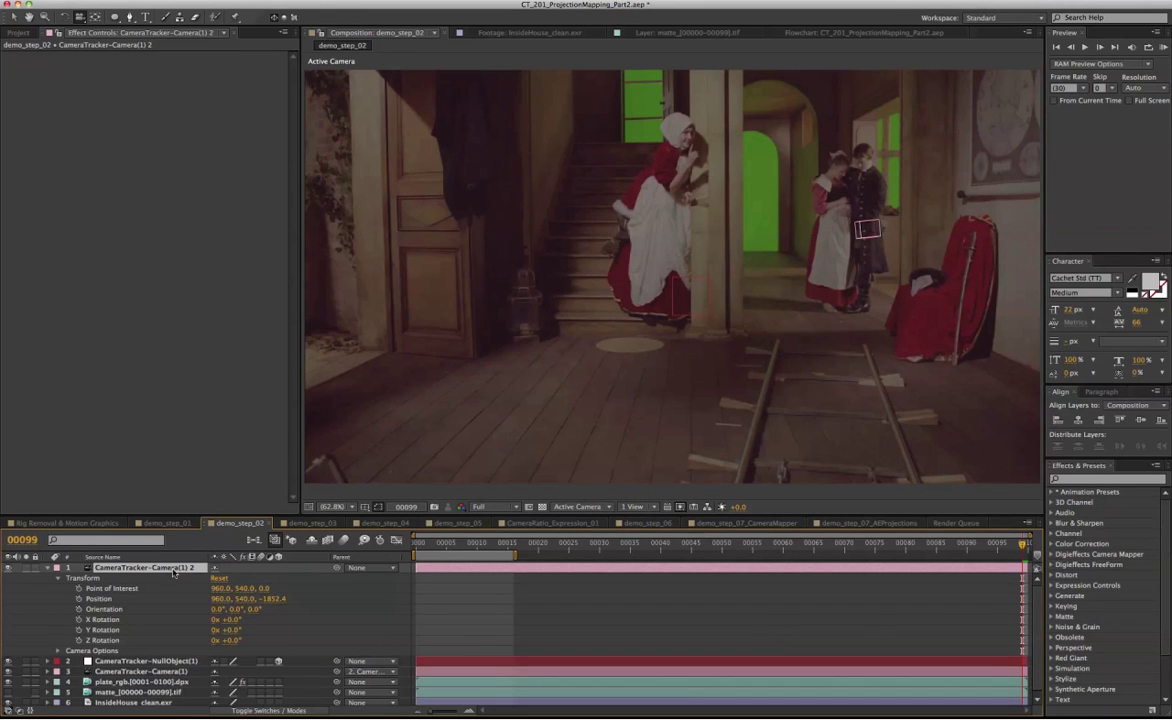
double_click(173, 572)
click(335, 210)
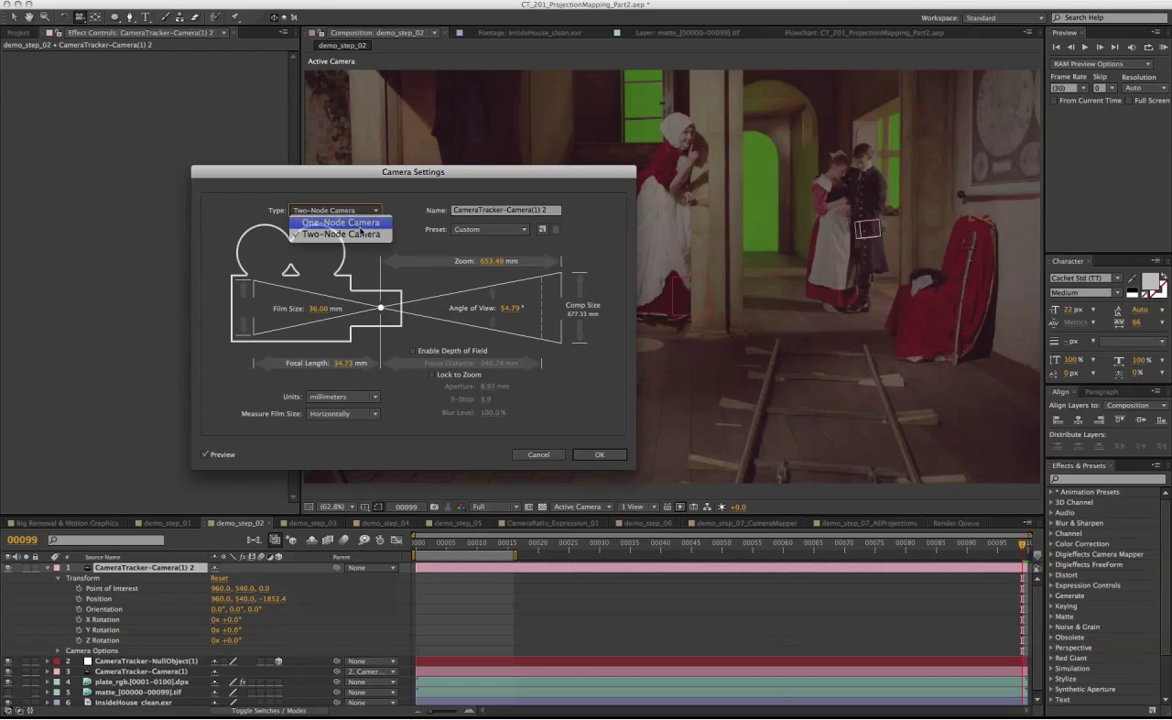
click(360, 224)
click(599, 454)
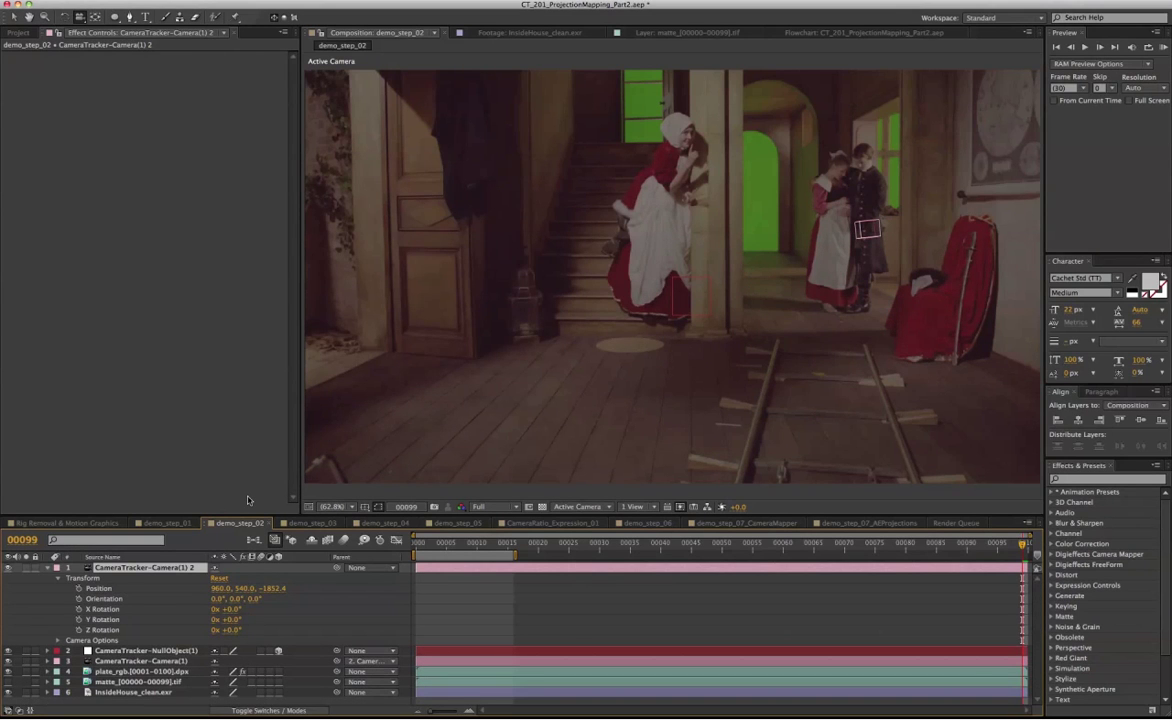
Step: Rename the duplicated camera layer to CamProject and collapse its properties
key(Return)
text(C)
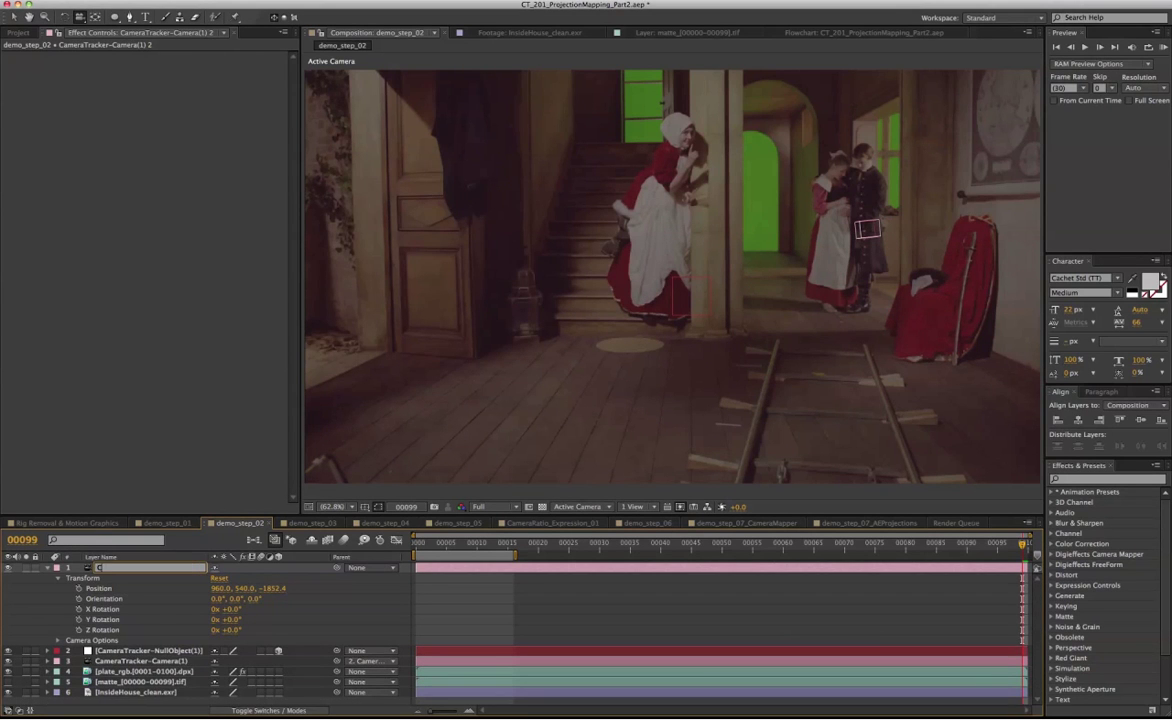
text(amProject)
key(Return)
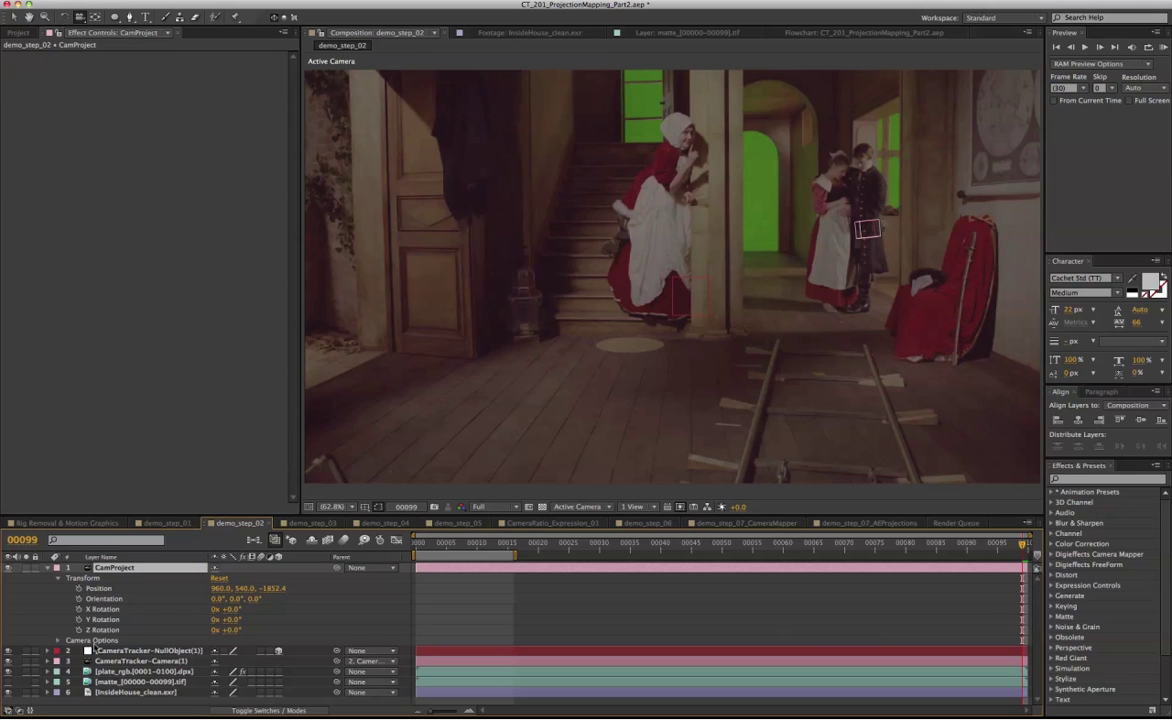
click(49, 568)
Step: Move the InsideHouse_clean.exr layer directly below CamProject and make it a 3D layer
click(150, 620)
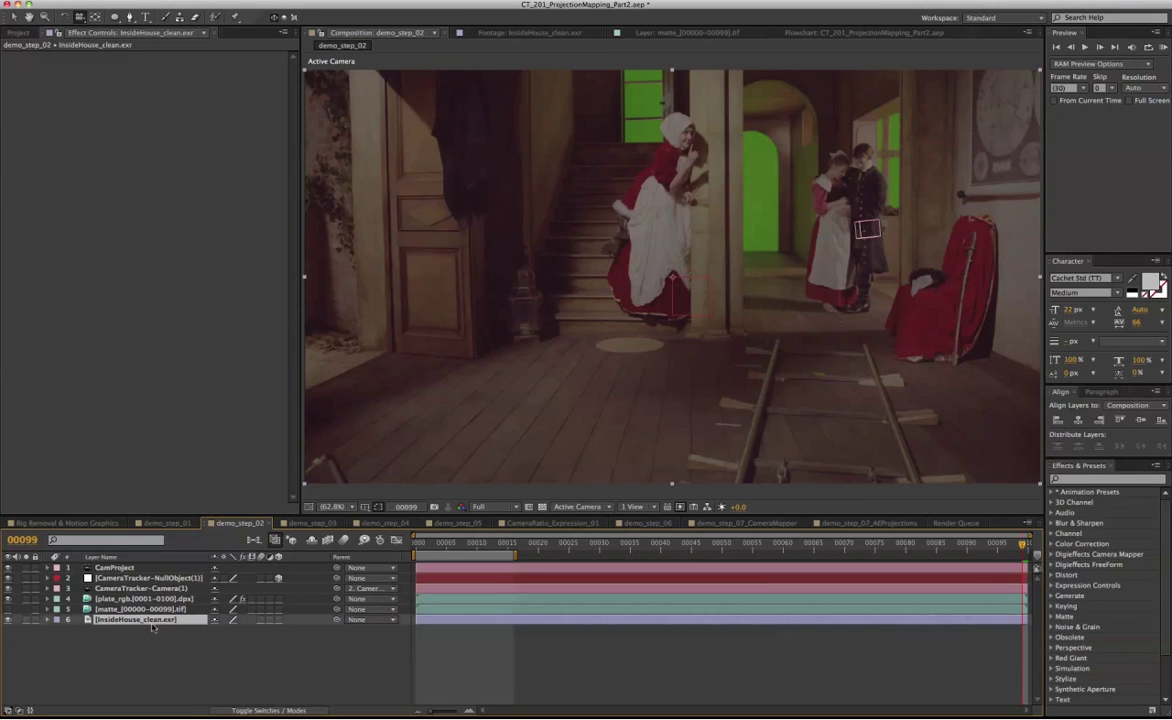
mouse_move(165, 590)
mouse_down()
mouse_move(155, 530)
mouse_move(160, 573)
mouse_up()
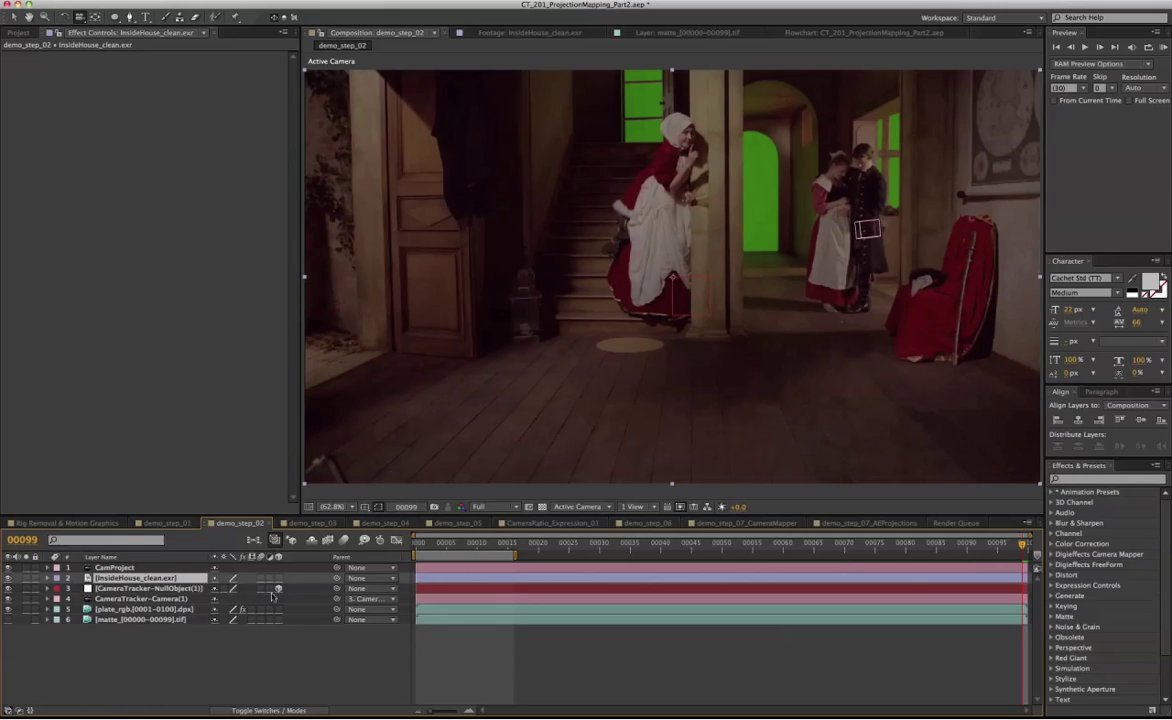
click(278, 578)
Step: Switch to Custom View 1 with CamProject and InsideHouse_clean.exr soloed, and examine how the camera's frustum lines up with the image plane
click(579, 507)
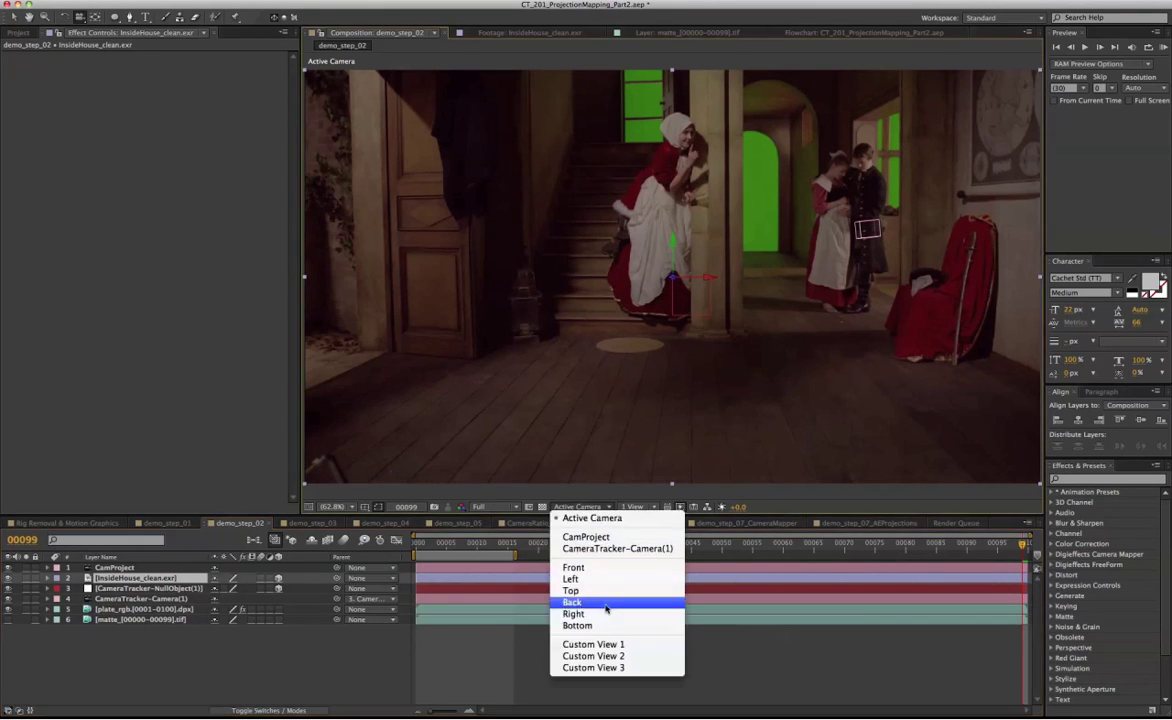
click(600, 641)
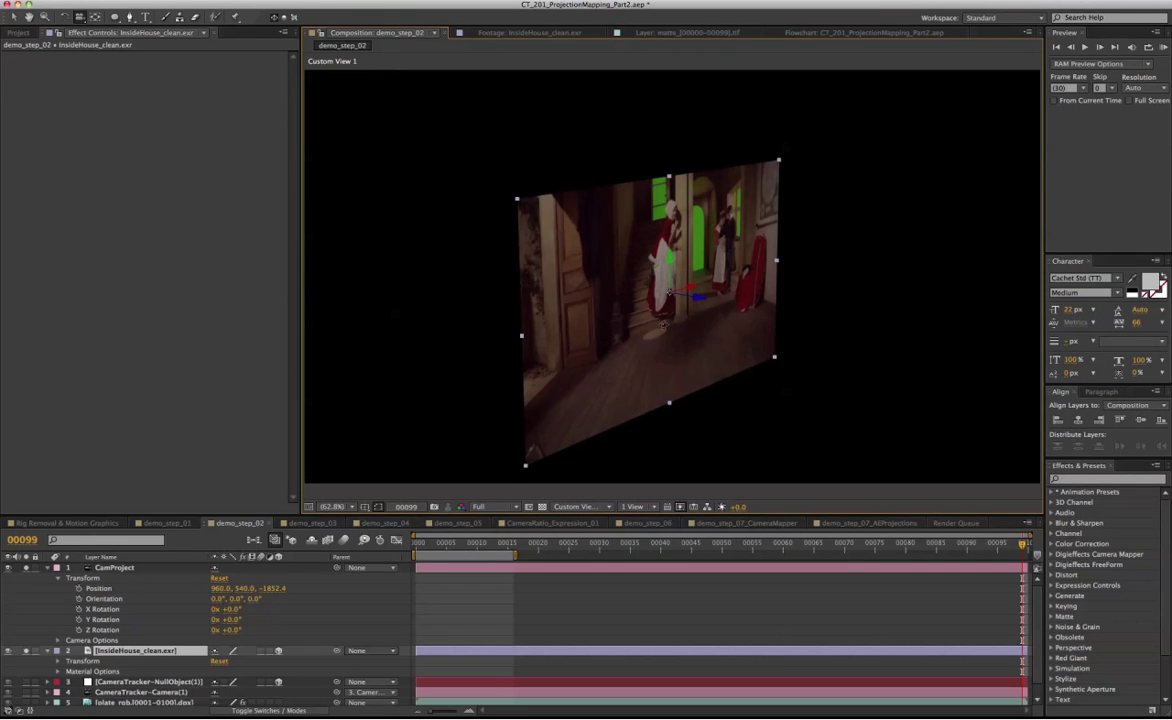
drag(607, 296, 682, 376)
click(112, 567)
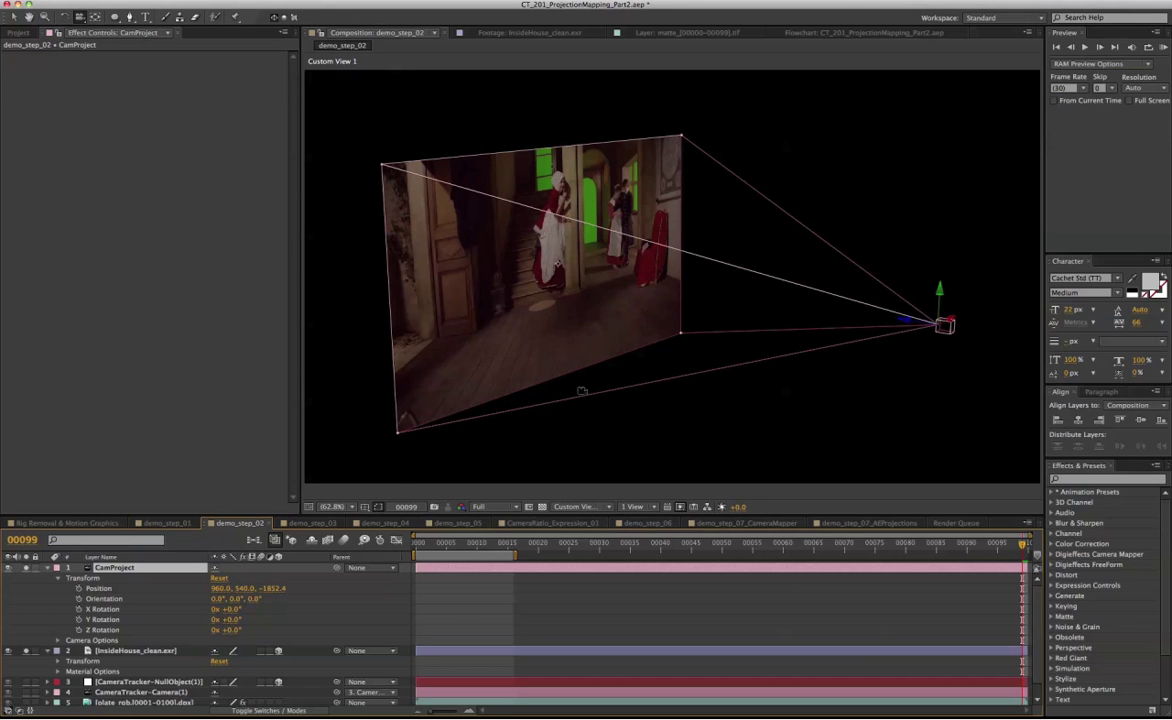
click(590, 292)
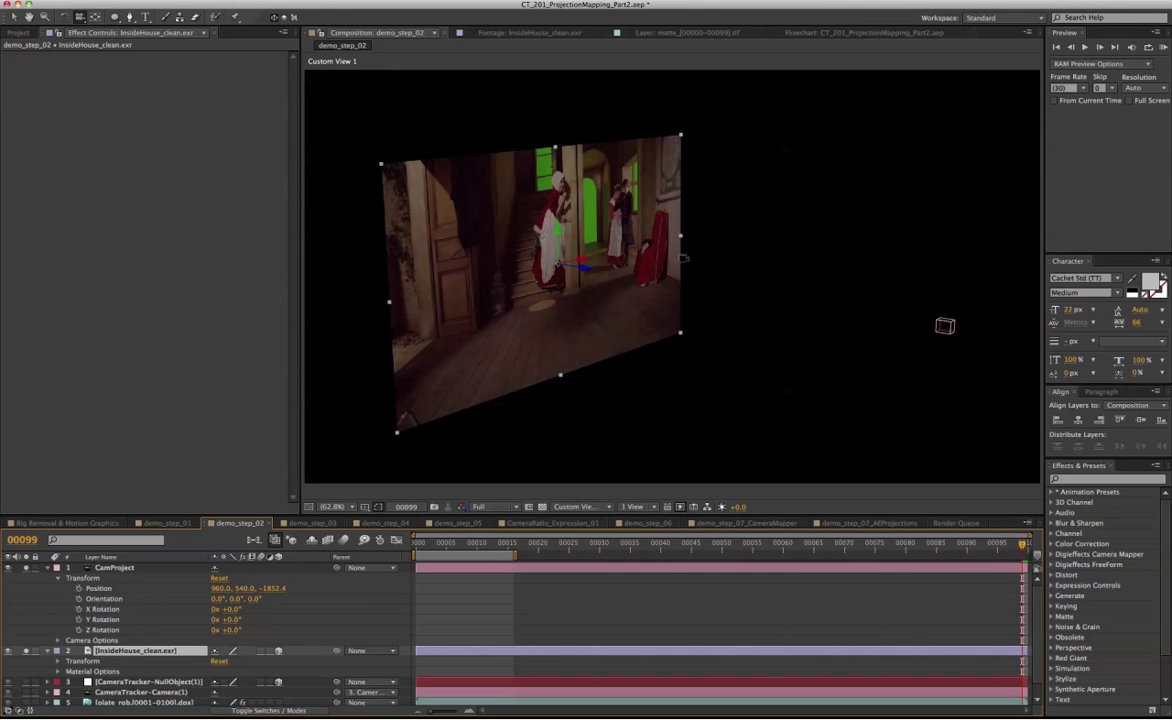
click(120, 569)
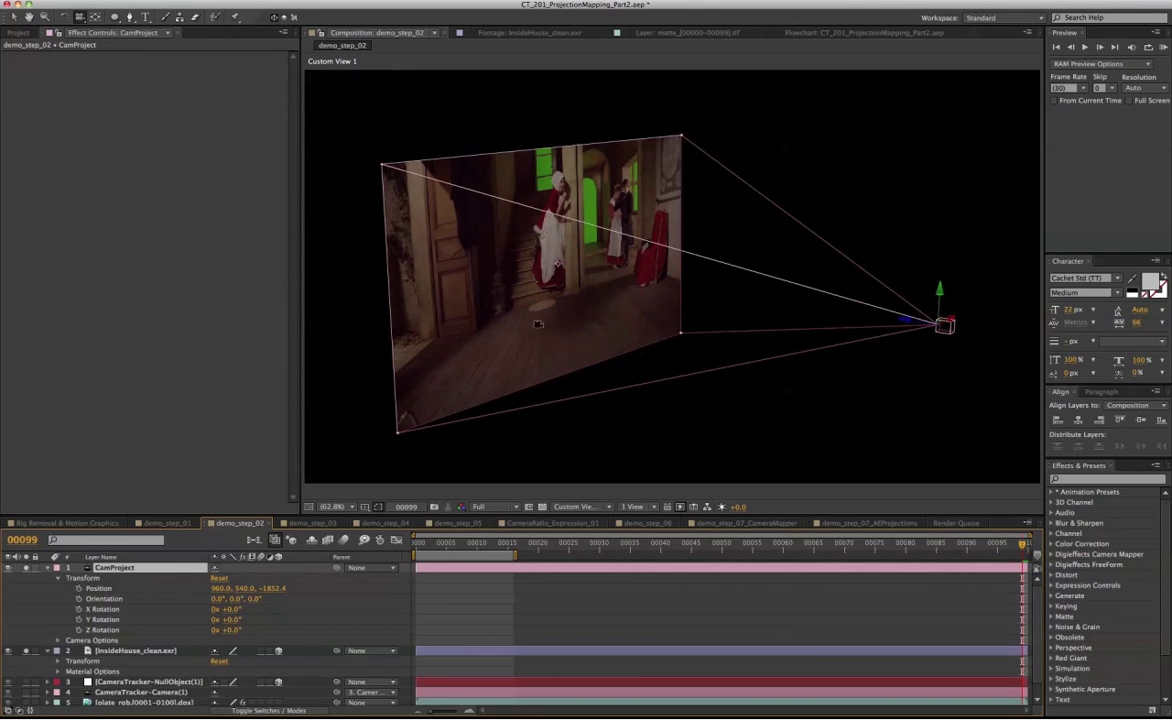
Step: Parent the InsideHouse_clean.exr layer to CamProject and reveal only its Position and Scale properties
click(178, 650)
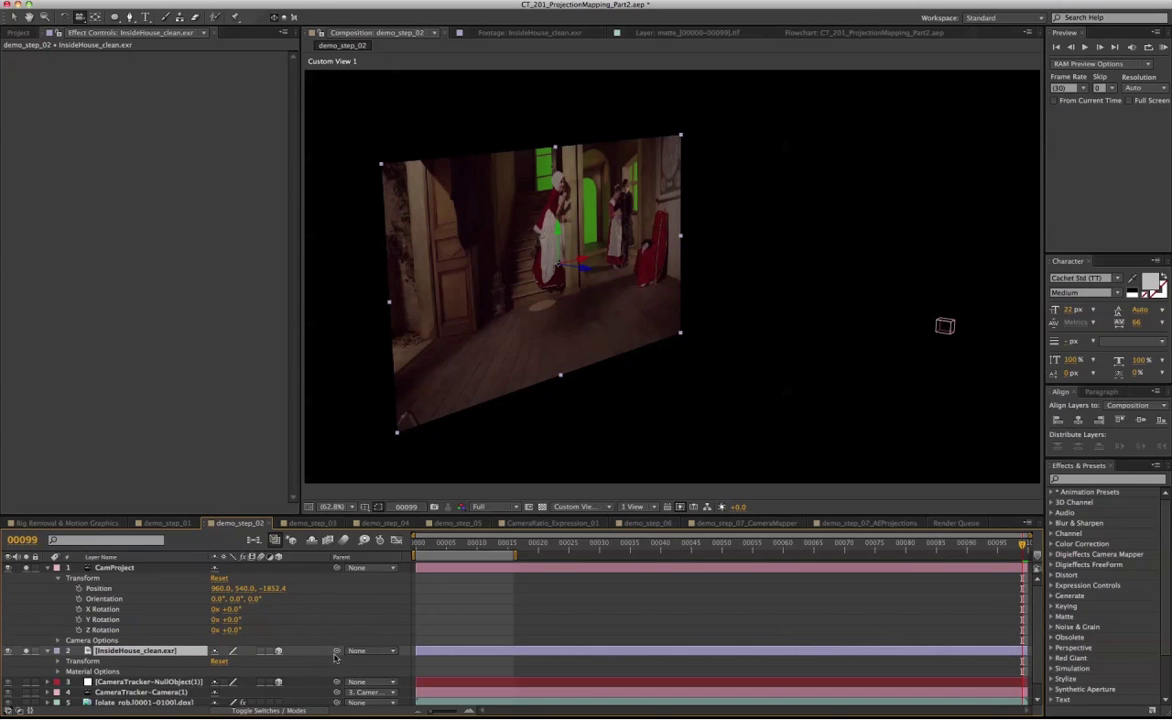
drag(338, 652, 160, 568)
click(165, 652)
key(p)
key(shift+s)
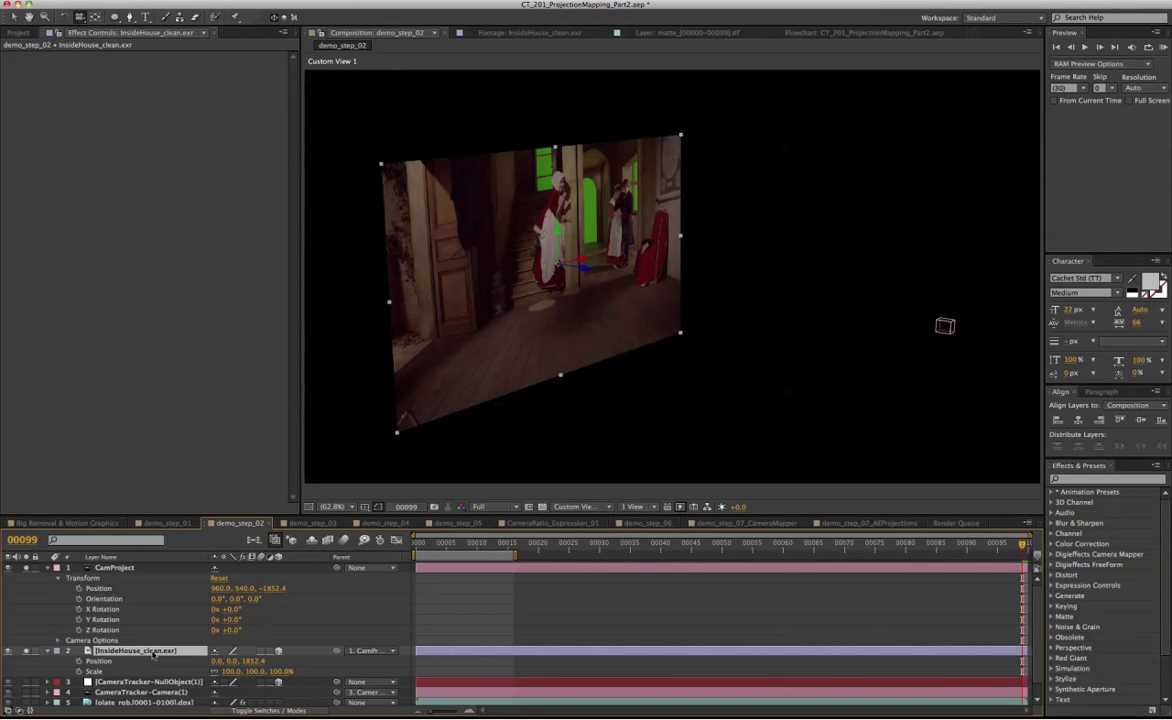
Step: Give InsideHouse_clean.exr's Scale the expression x = (100/thisComp.layer("CamProject").cameraOption.zoom)*transform.position[2]; followed by [x,x,x], using CamProject's Zoom and the layer's Z position
click(129, 585)
key(a)
key(a)
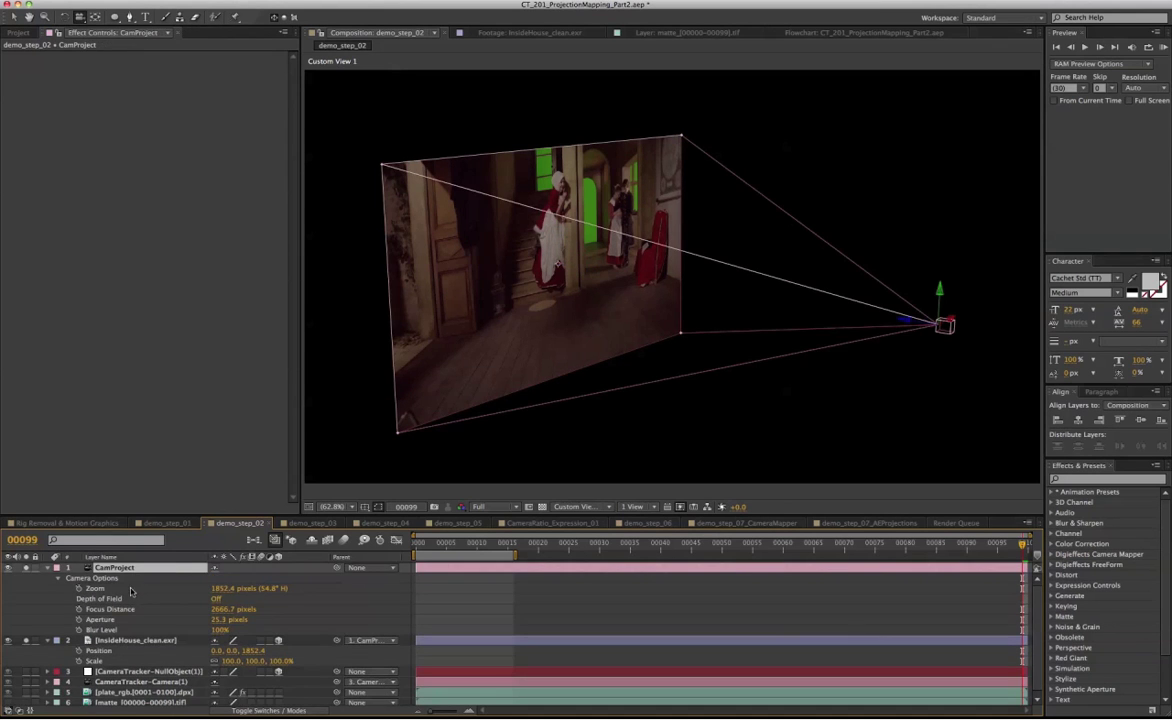
click(87, 671)
alt+click(79, 661)
drag(477, 675, 482, 697)
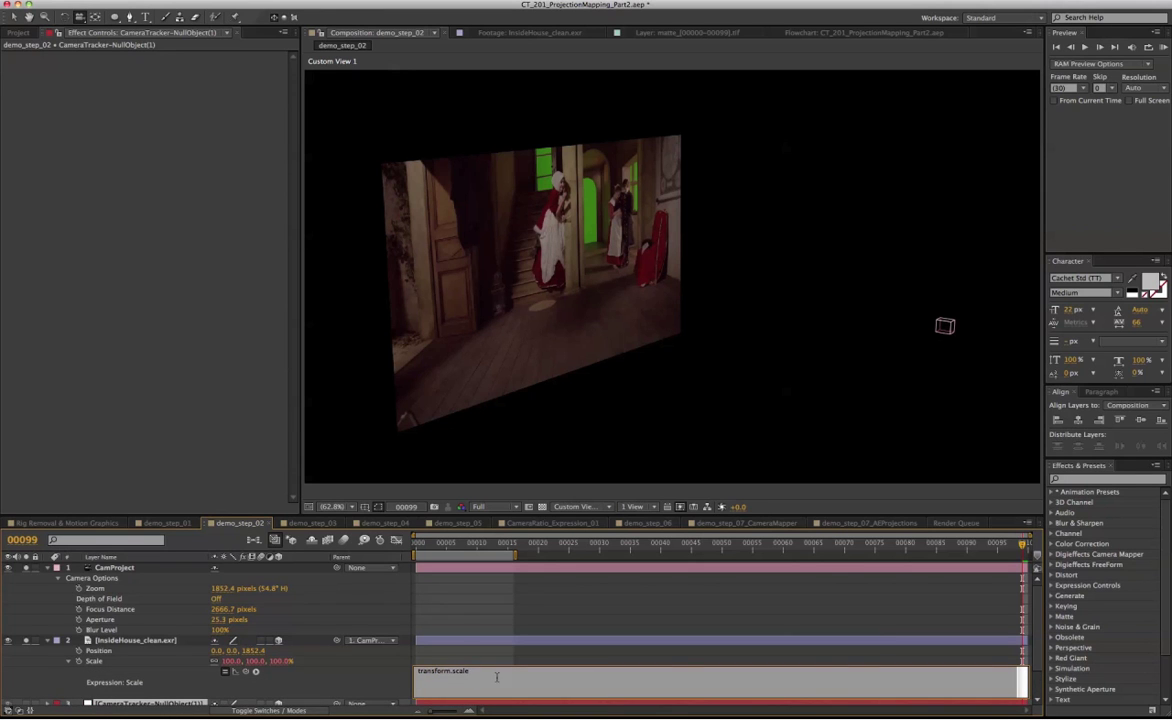
key(super+a)
key(BackSpace)
text(/)
drag(245, 671, 229, 590)
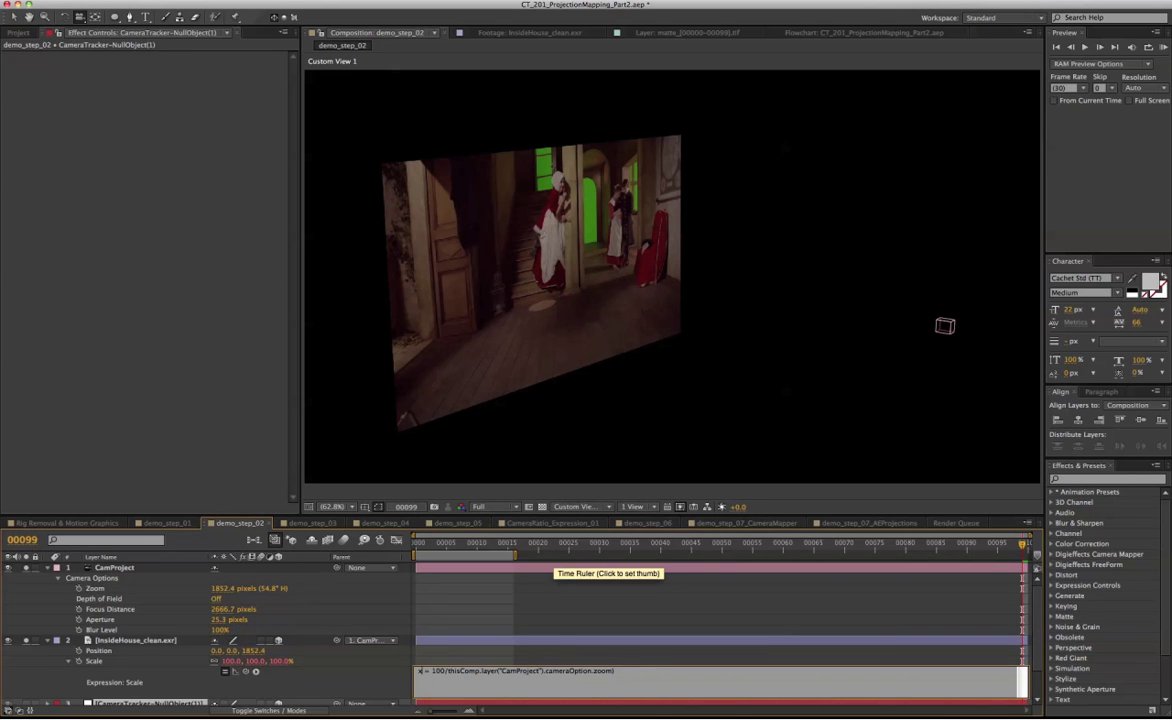
text(()
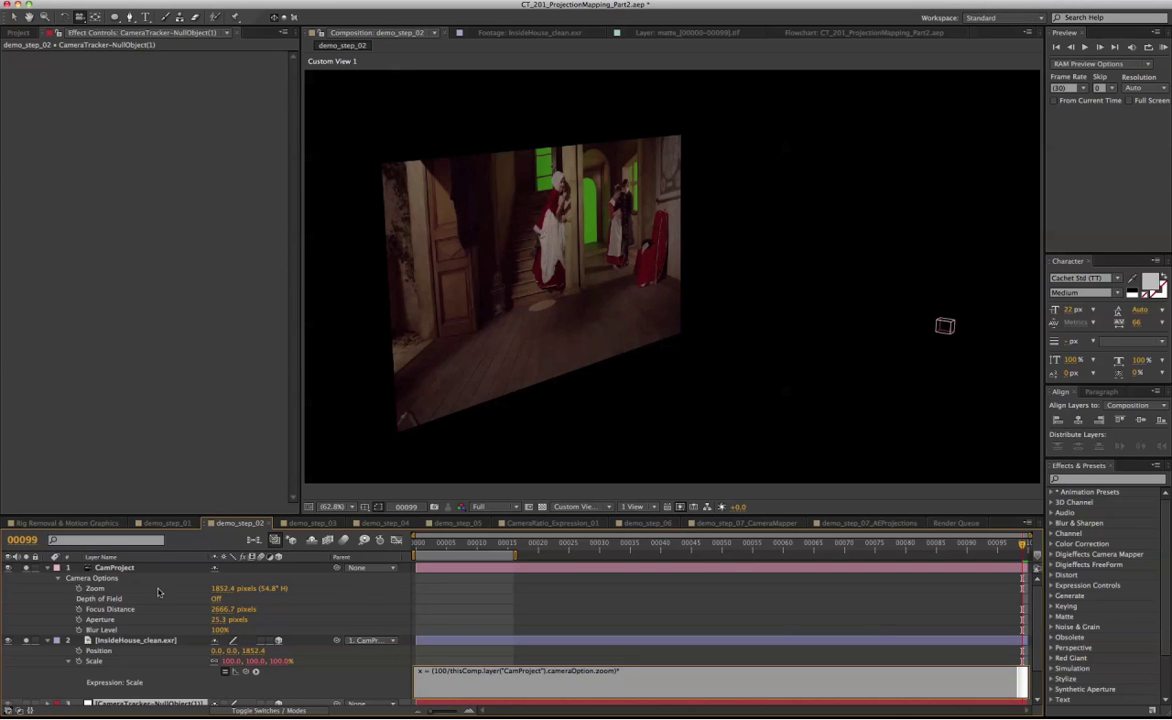
drag(244, 673, 258, 652)
text(;)
key(Return)
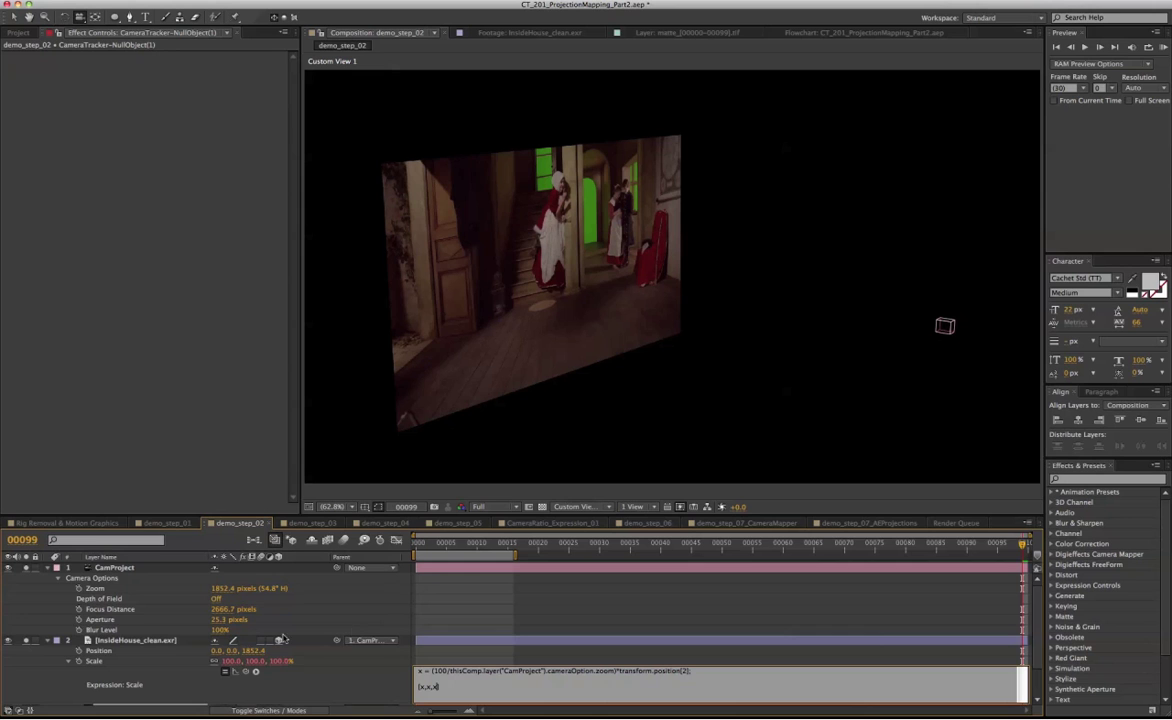
click(230, 650)
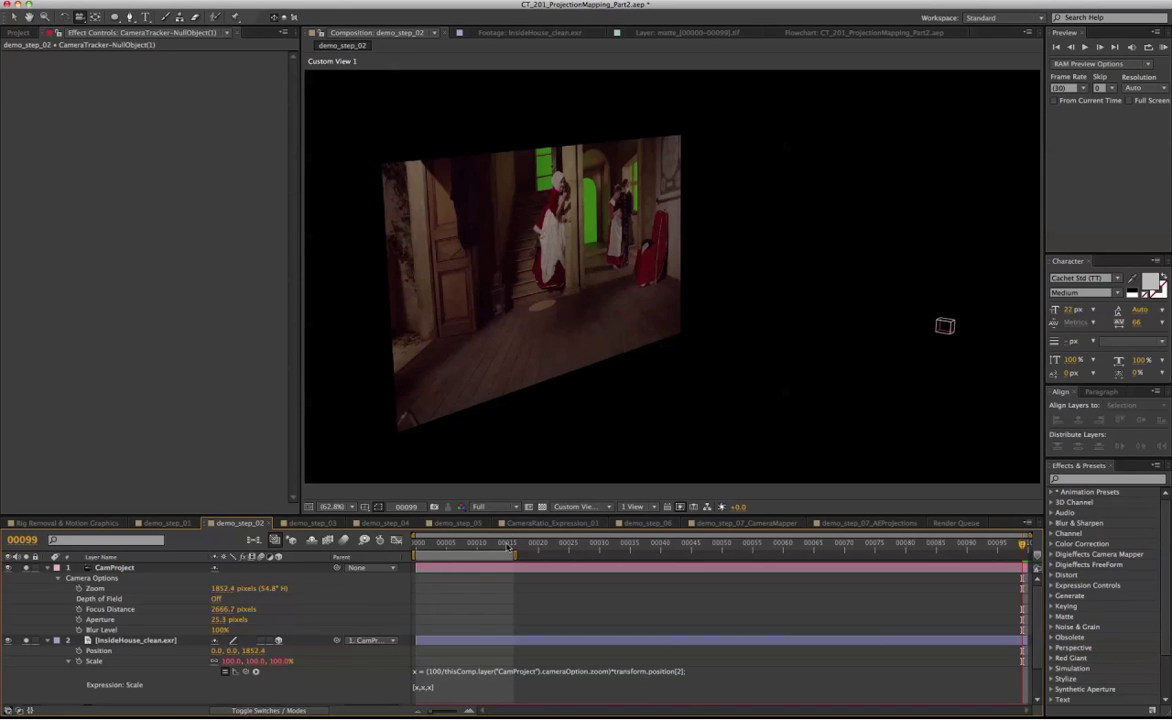
Step: Set the InsideHouse_clean.exr layer's Z position to 528.3 and check its fit inside CamProject's frustum
click(150, 641)
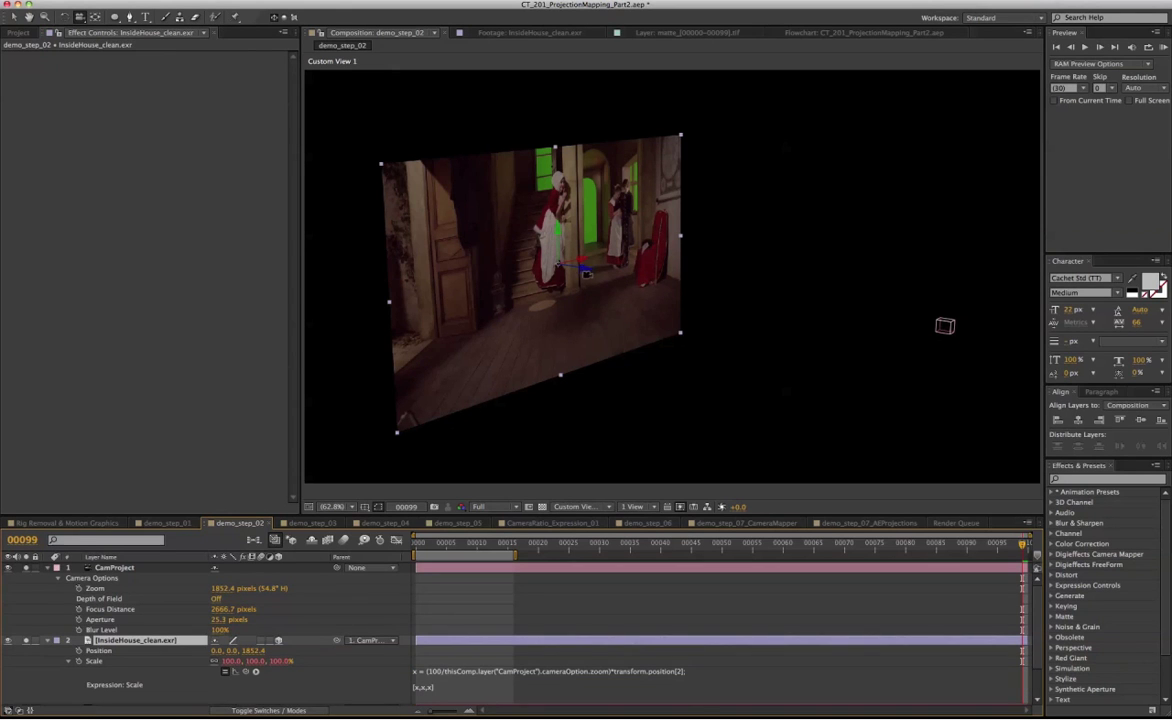
drag(253, 650, 966, 345)
click(146, 569)
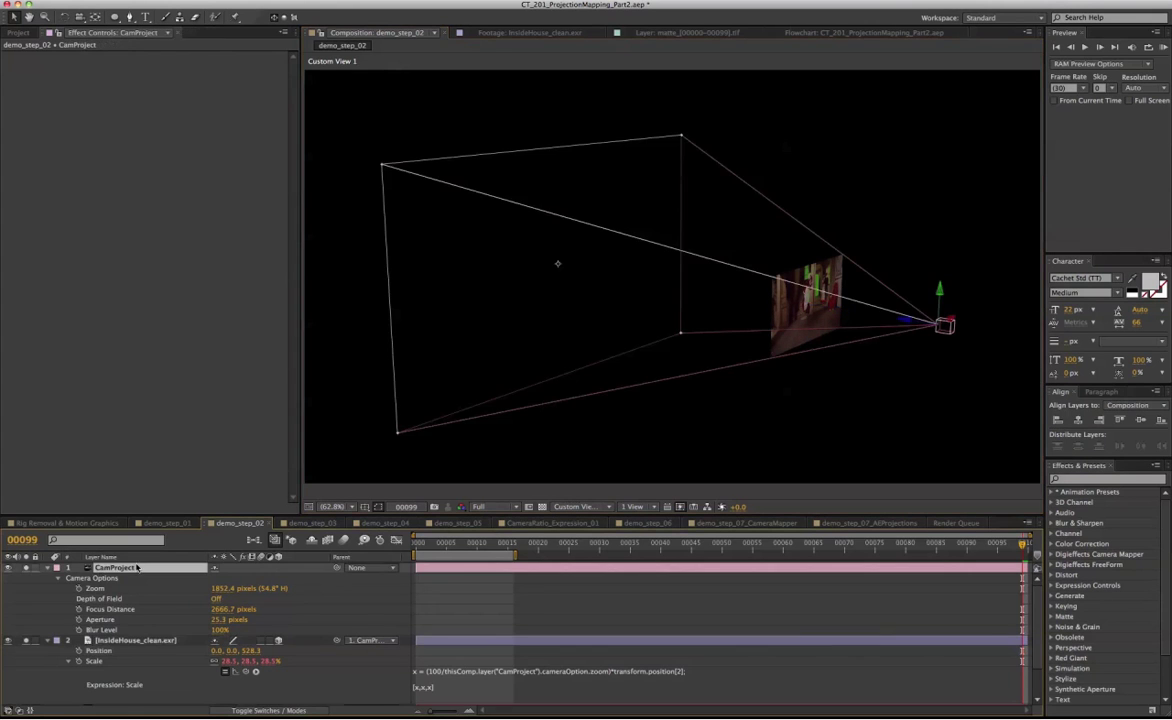
Step: Collapse the CamProject and InsideHouse_clean.exr properties and turn off solo on both layers
click(49, 585)
click(47, 568)
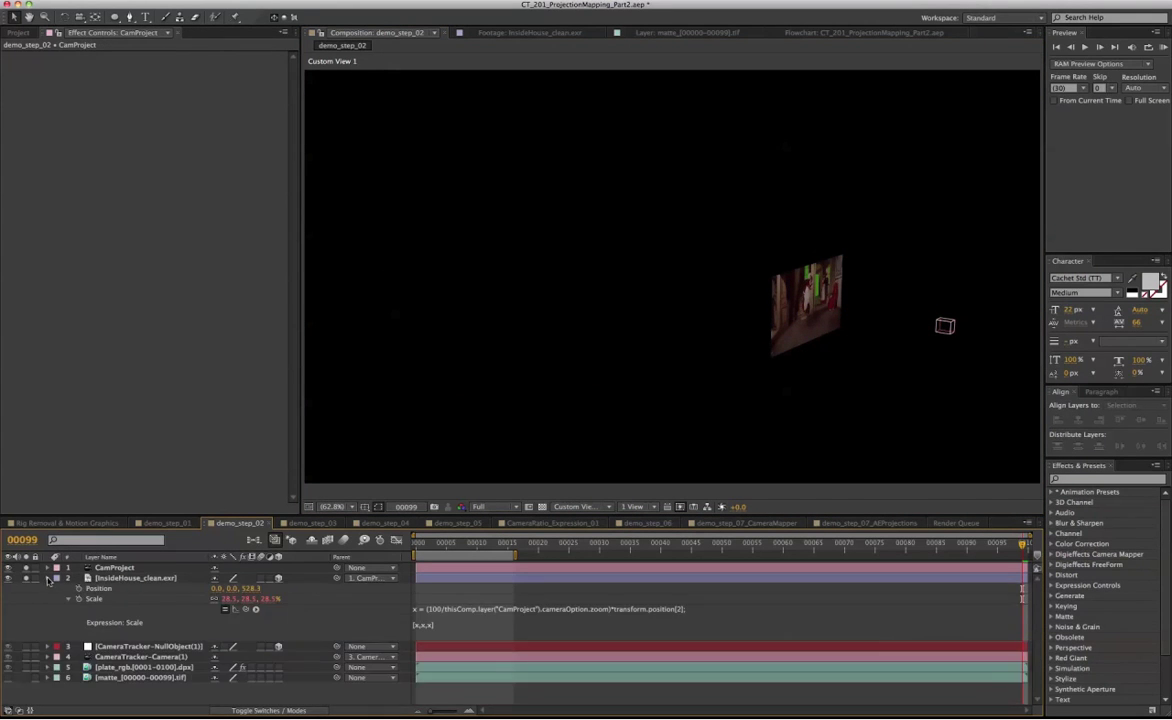
click(48, 579)
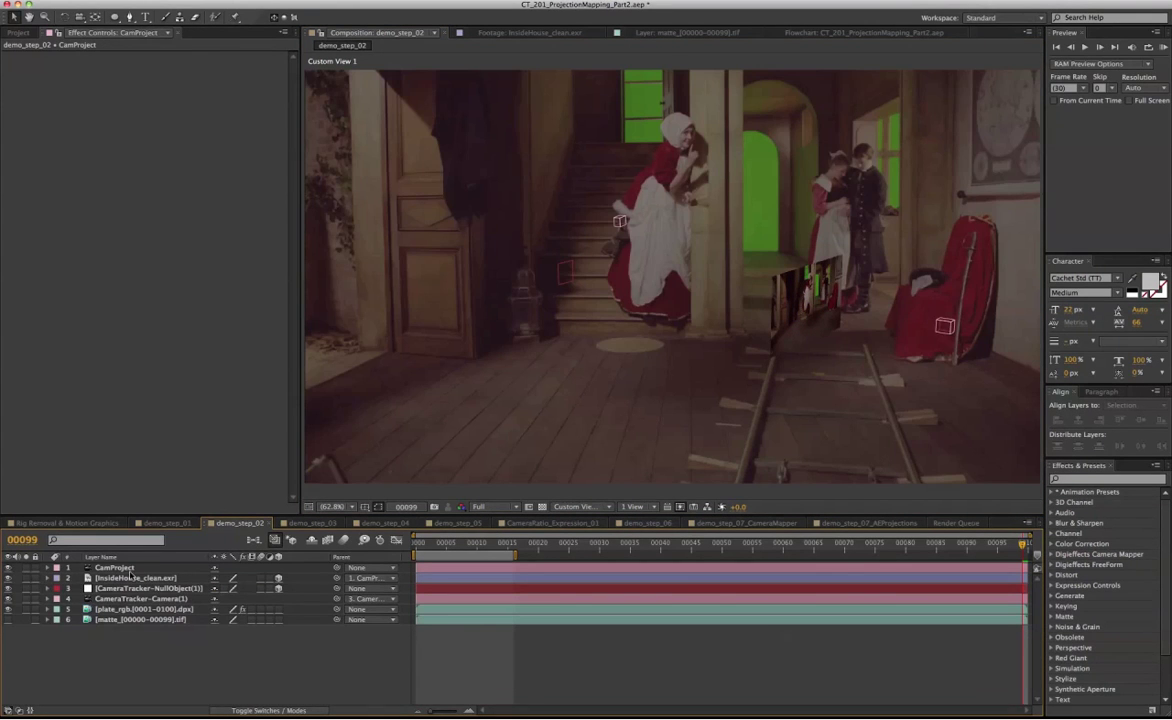
Step: Expand CamProject's Camera Options and parent CamProject to the CameraTracker-NullObject(1) layer
click(125, 571)
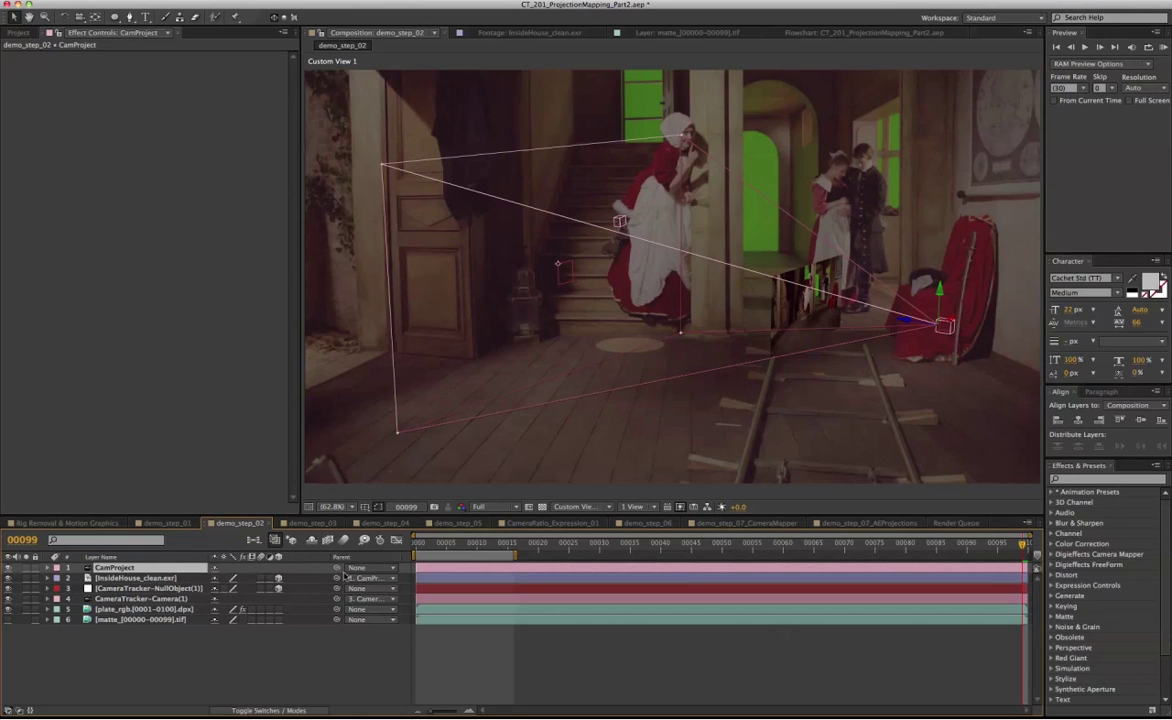
click(151, 599)
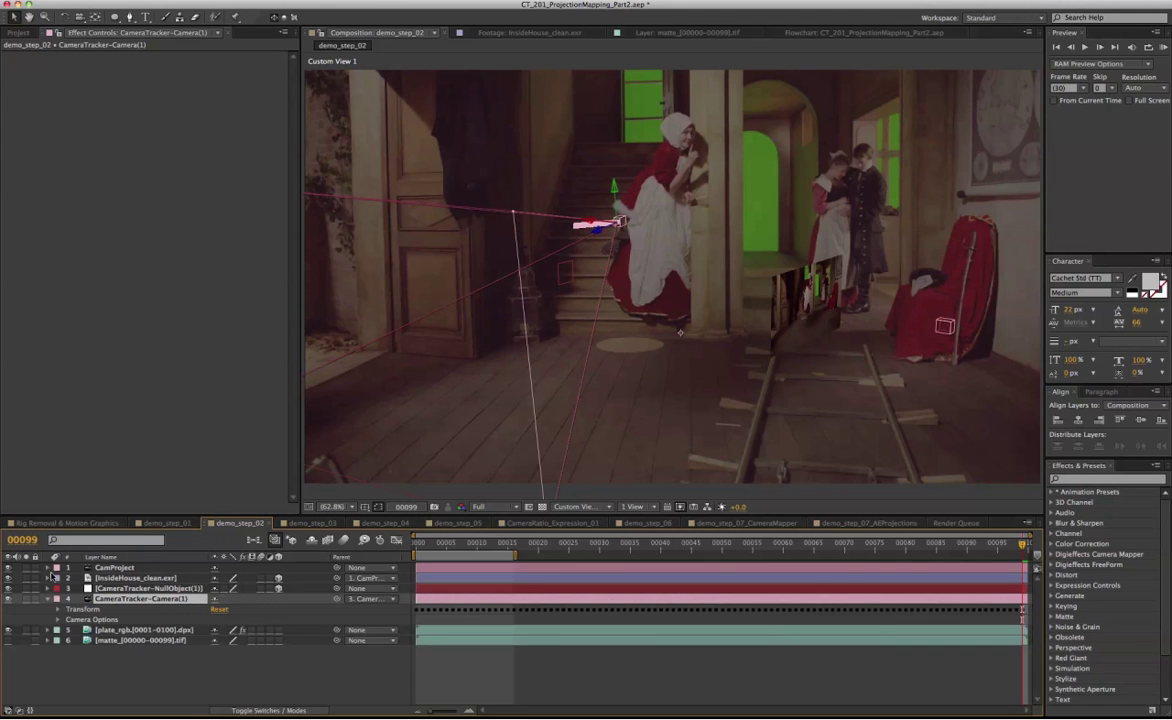
click(47, 598)
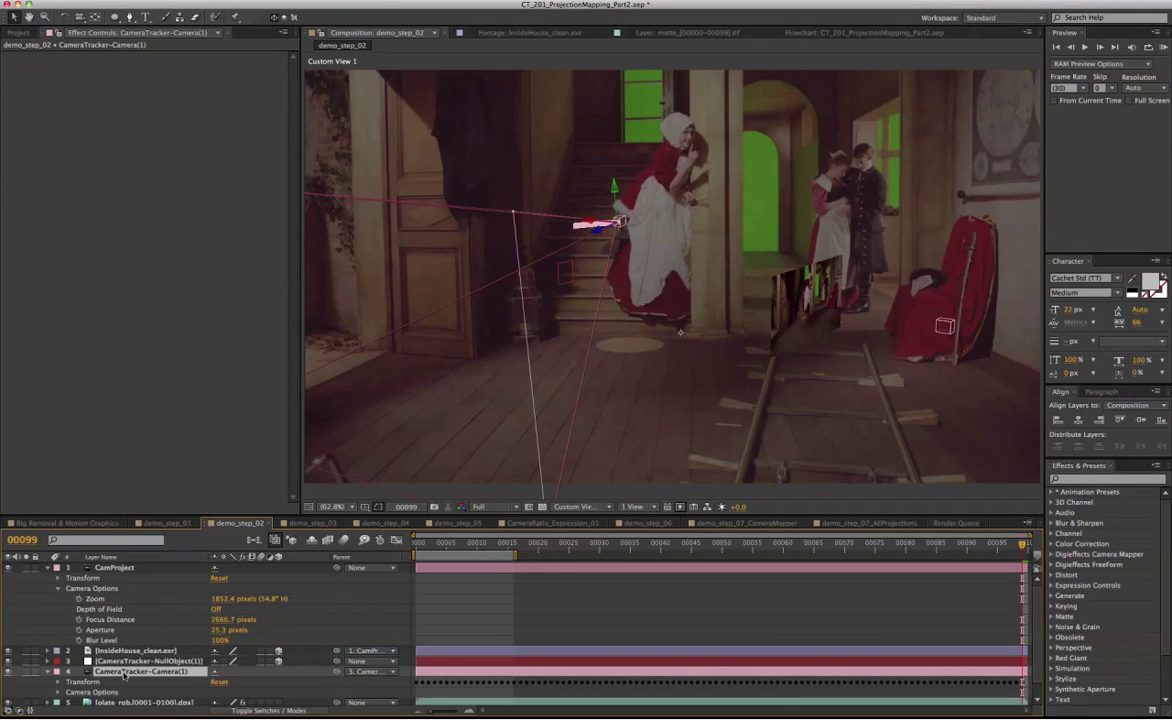
click(60, 681)
scroll(484, 597, down, 1)
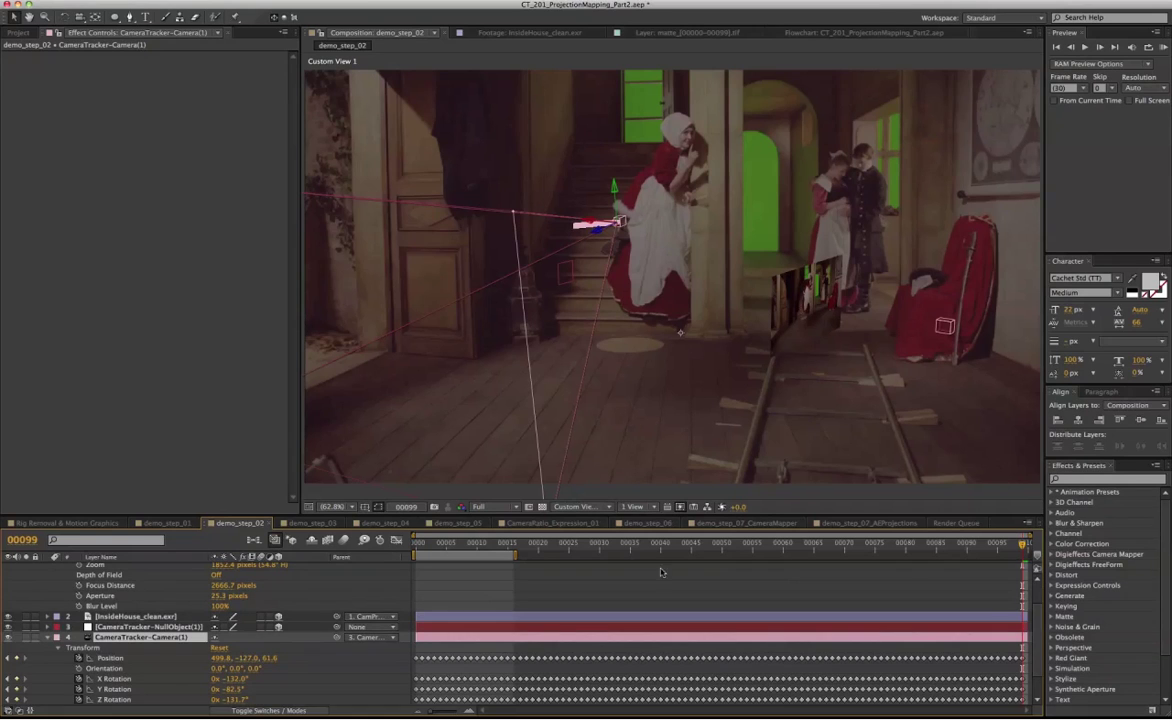
scroll(523, 625, up, 1)
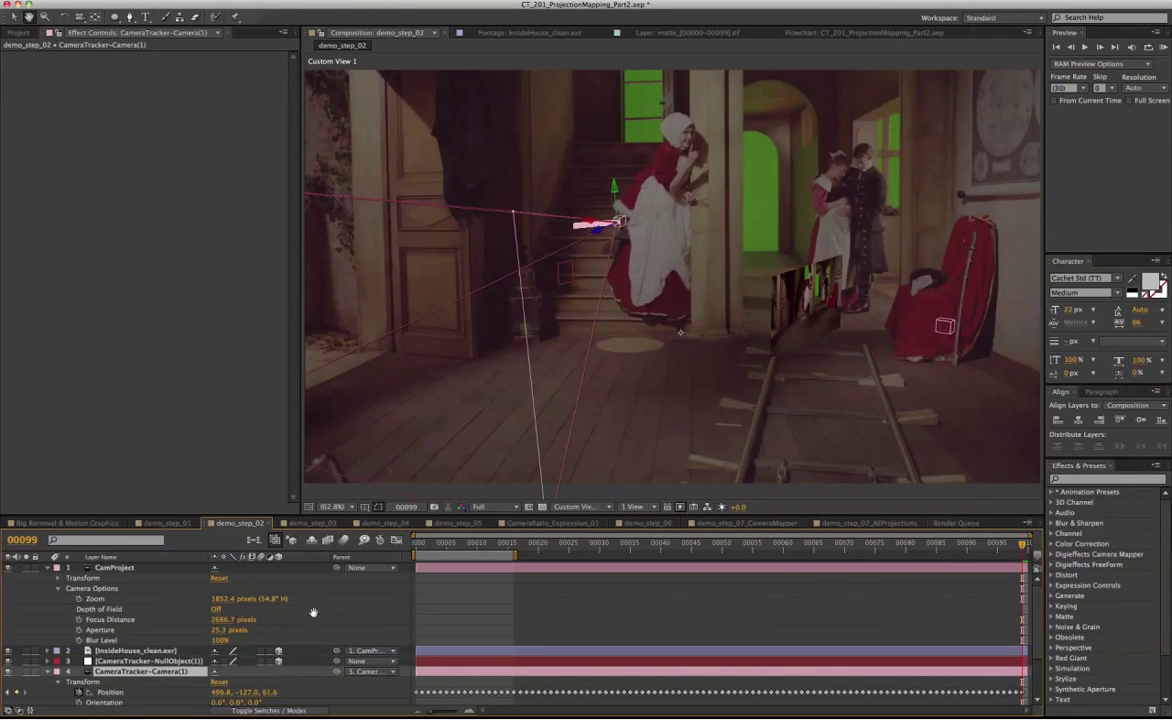
click(47, 673)
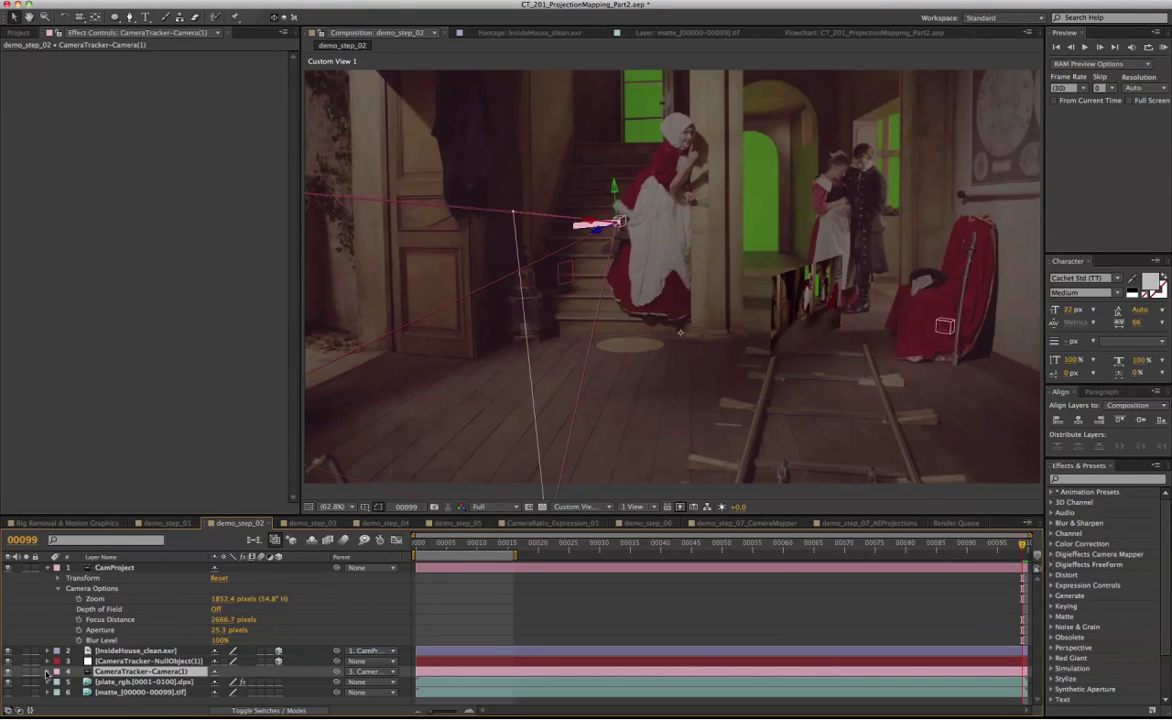
click(167, 568)
drag(337, 568, 125, 662)
Step: Copy the frame 99 Position and X, Y and Z Rotation keyframes from CameraTracker-Camera(1) and paste them onto CamProject
click(150, 671)
click(47, 671)
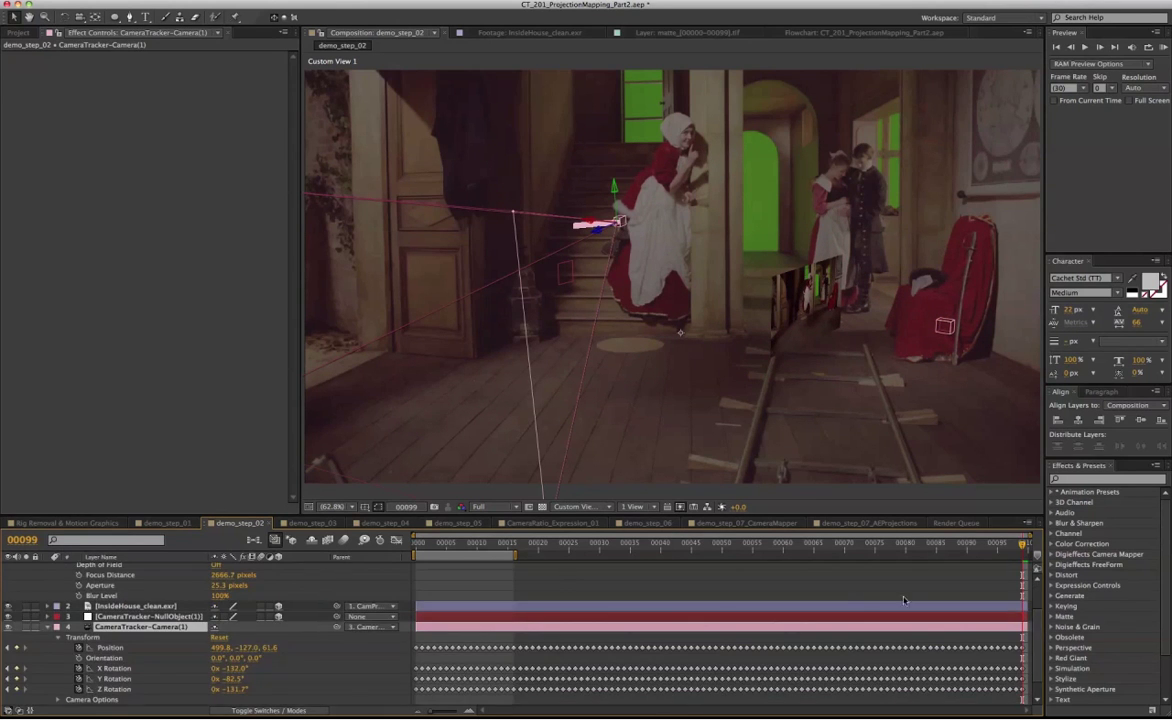
drag(1020, 637, 1030, 700)
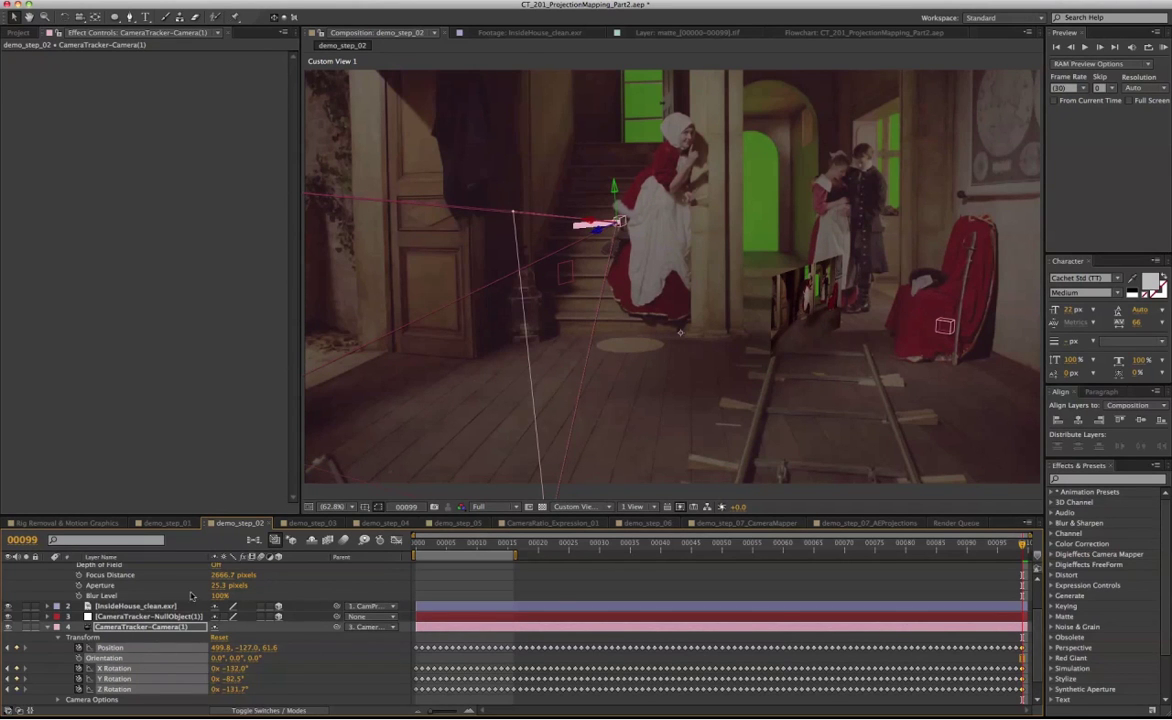
key(ctrl+v)
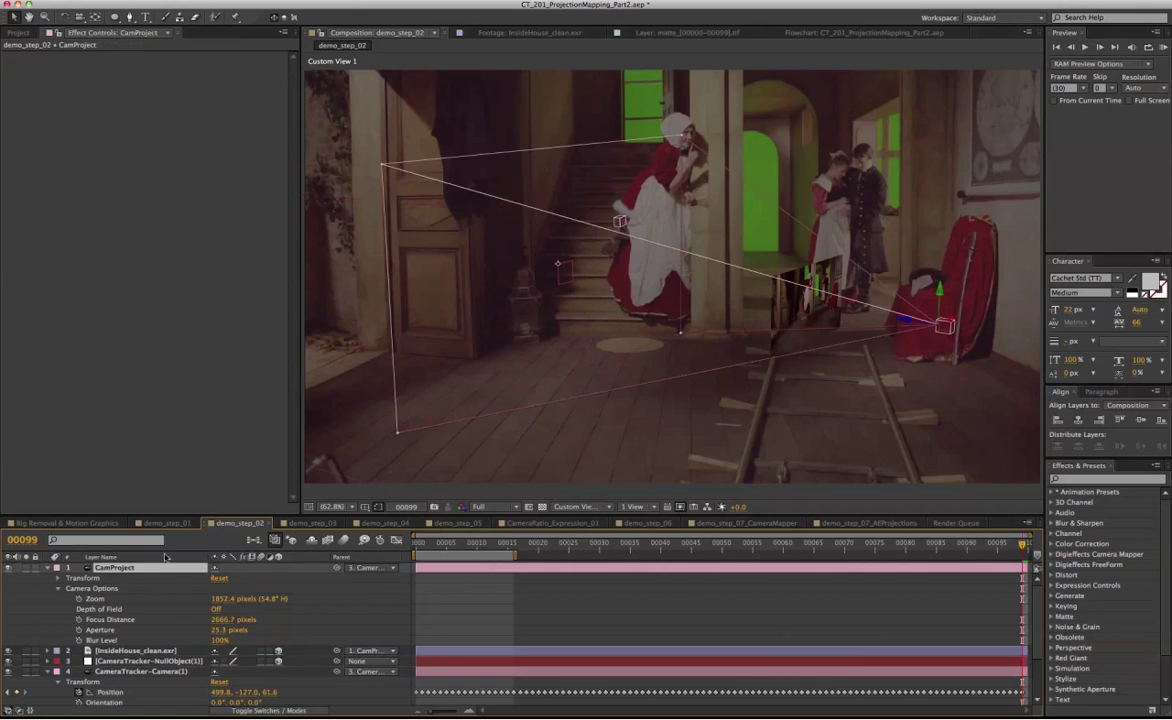
key(super+v)
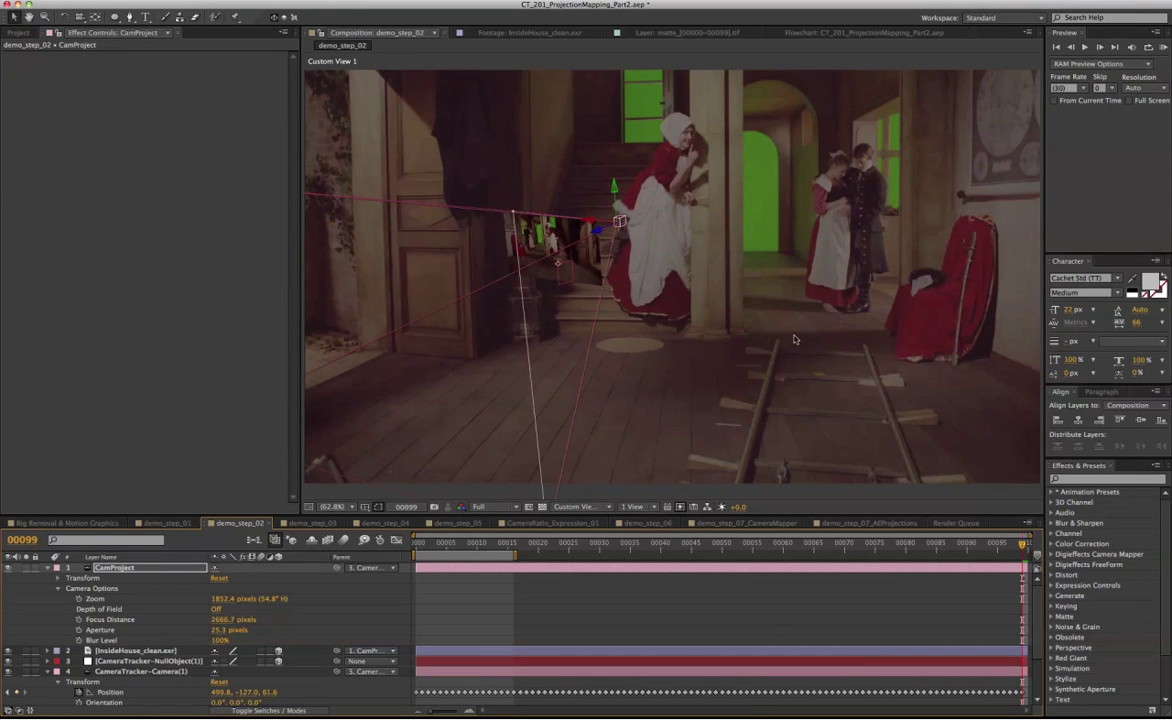
Step: Collapse both cameras' properties and hide the CamProject and InsideHouse_clean.exr layers
key(c)
drag(605, 355, 545, 366)
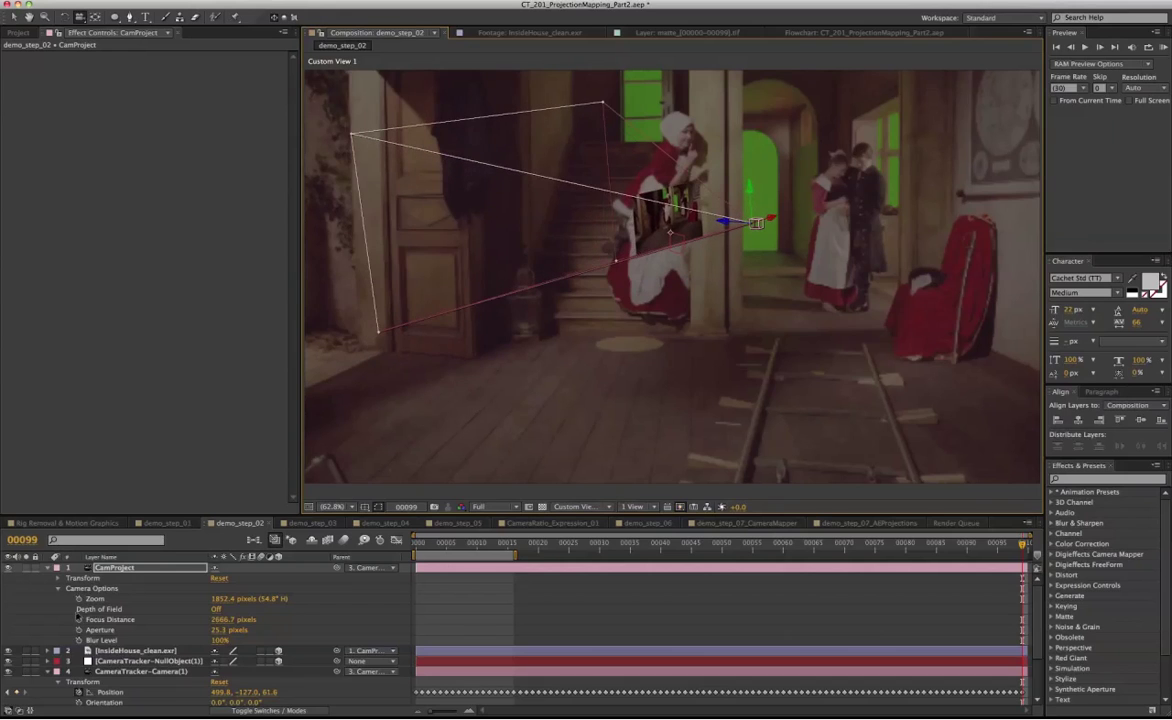
click(49, 567)
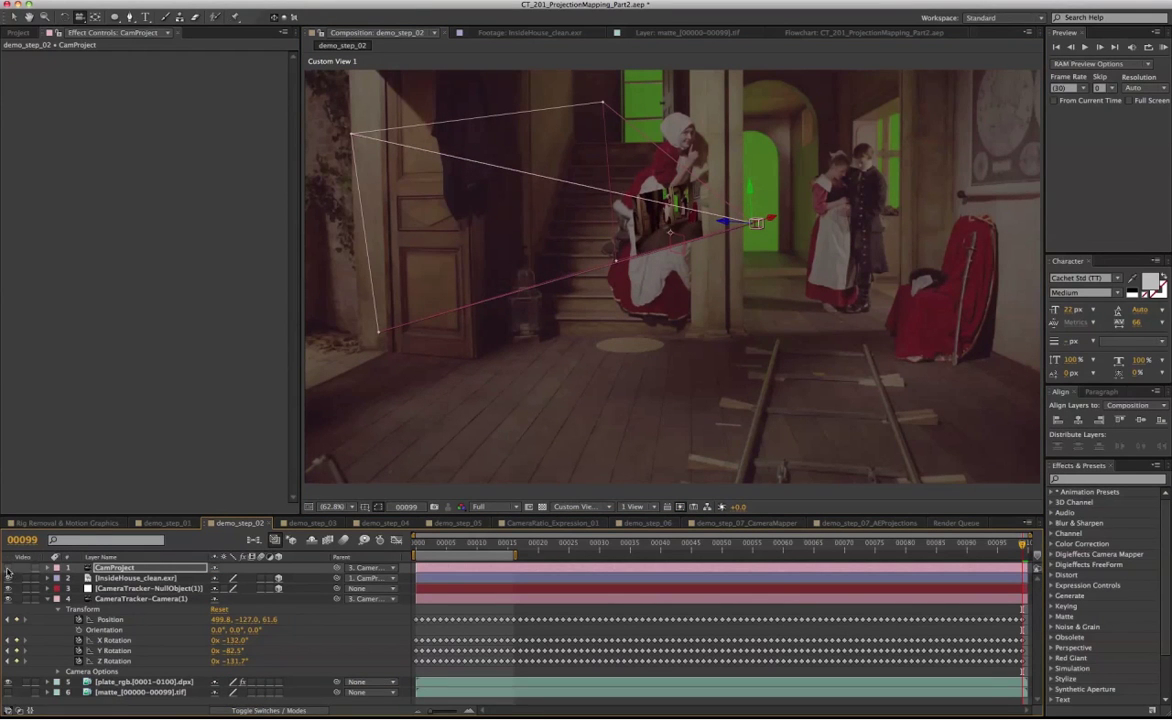
click(8, 567)
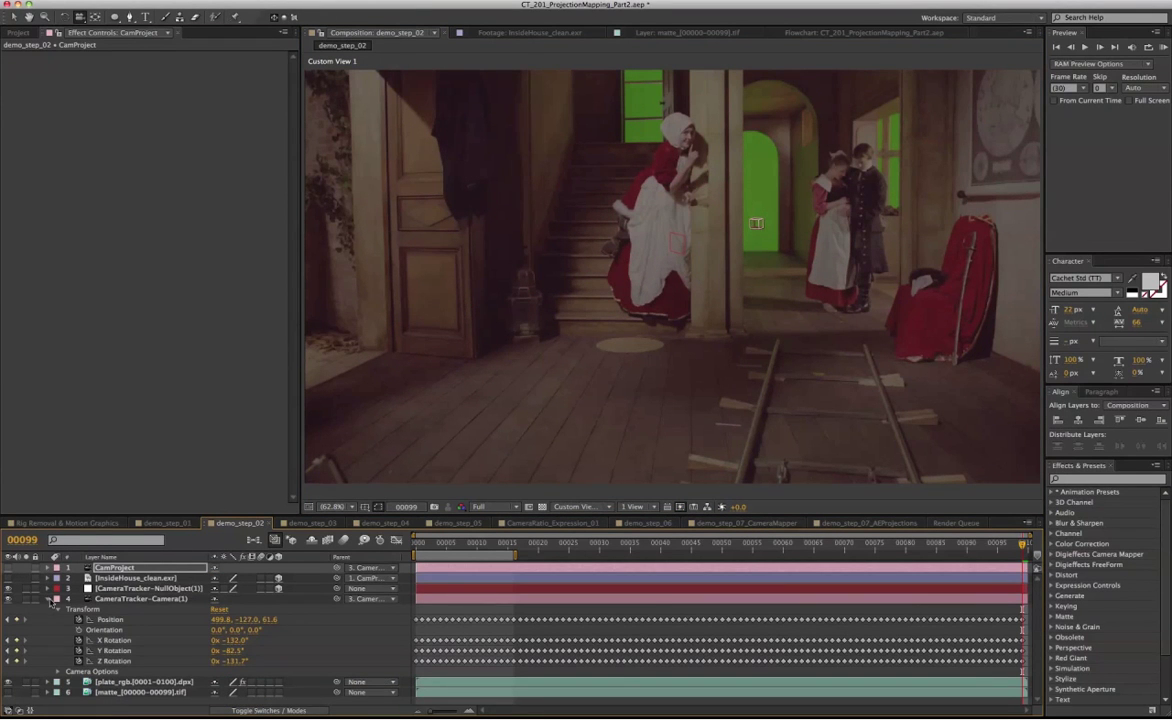
click(46, 599)
Step: Create a floor solid from the CameraTracker effect's track points on the plate_rgb.[0001-0100].dpx layer
click(130, 609)
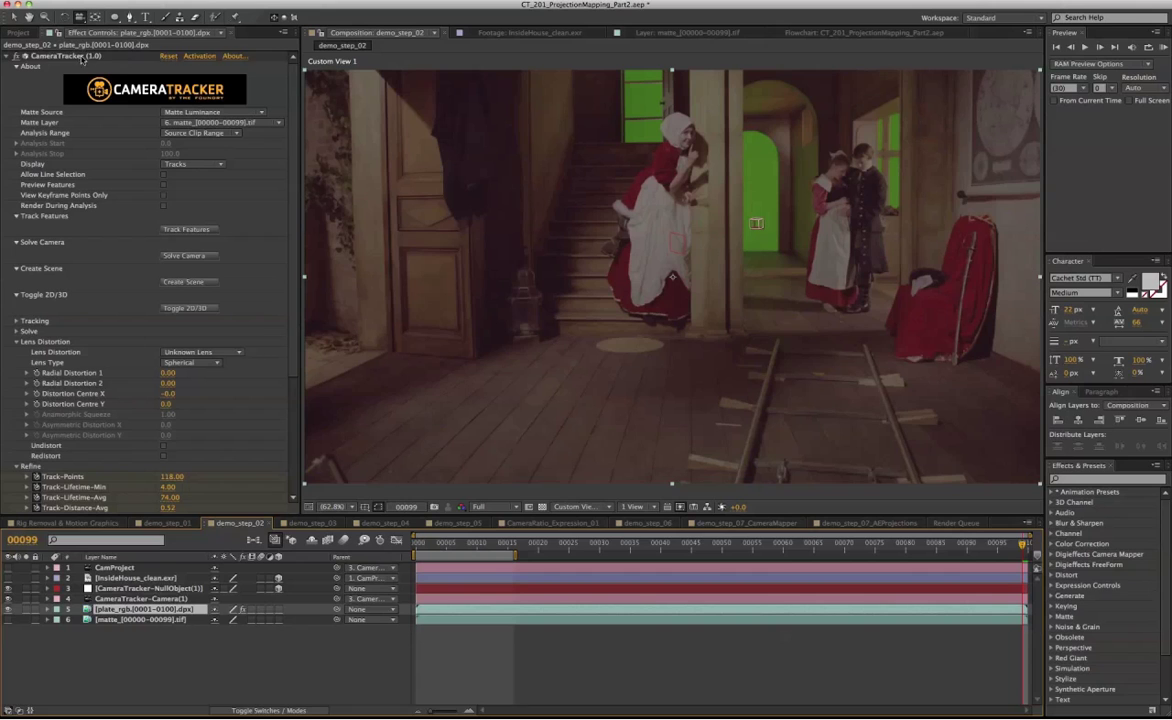
click(76, 56)
key(c)
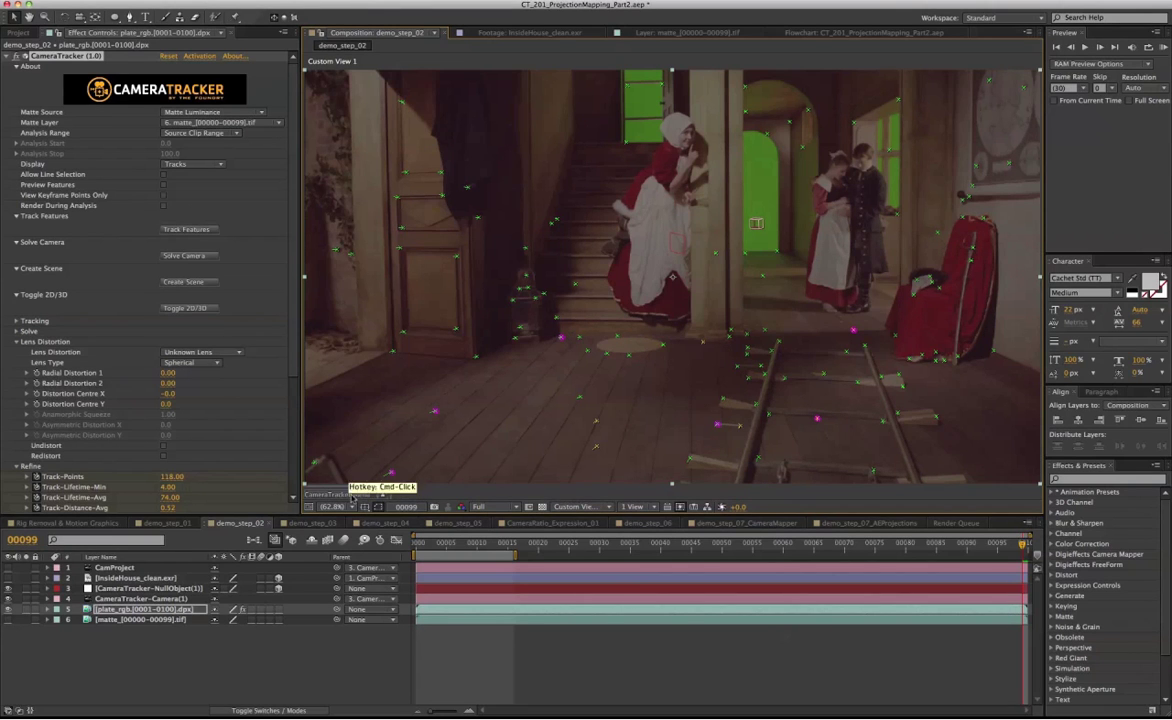
right_click(353, 493)
mouse_move(330, 479)
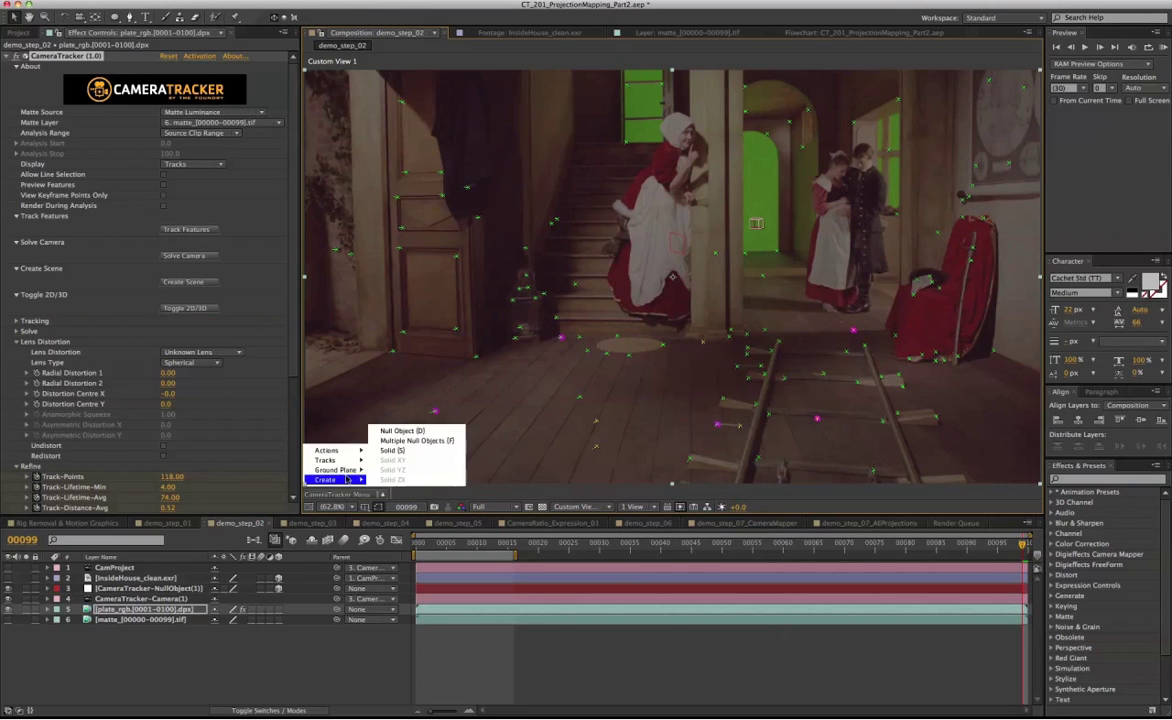
click(396, 459)
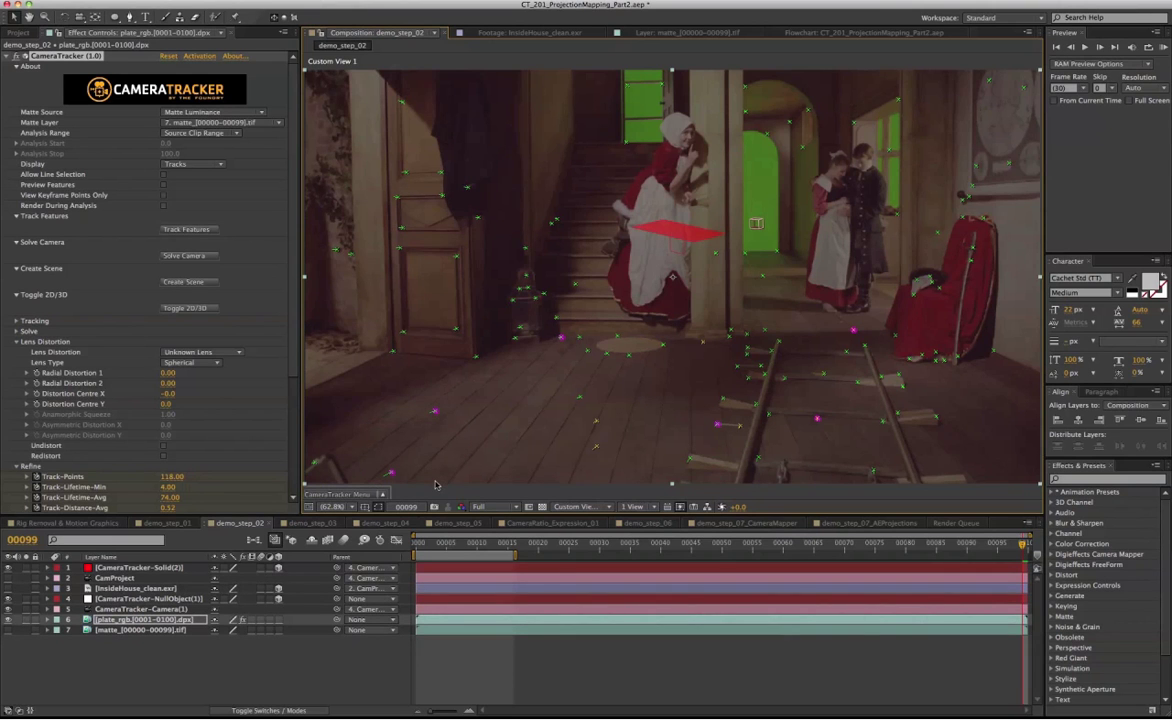
Step: In the Active Camera view, shift CameraTracker-Solid(2) along the floor over the rails and order it below InsideHouse_clean.exr
click(580, 507)
click(612, 518)
click(176, 620)
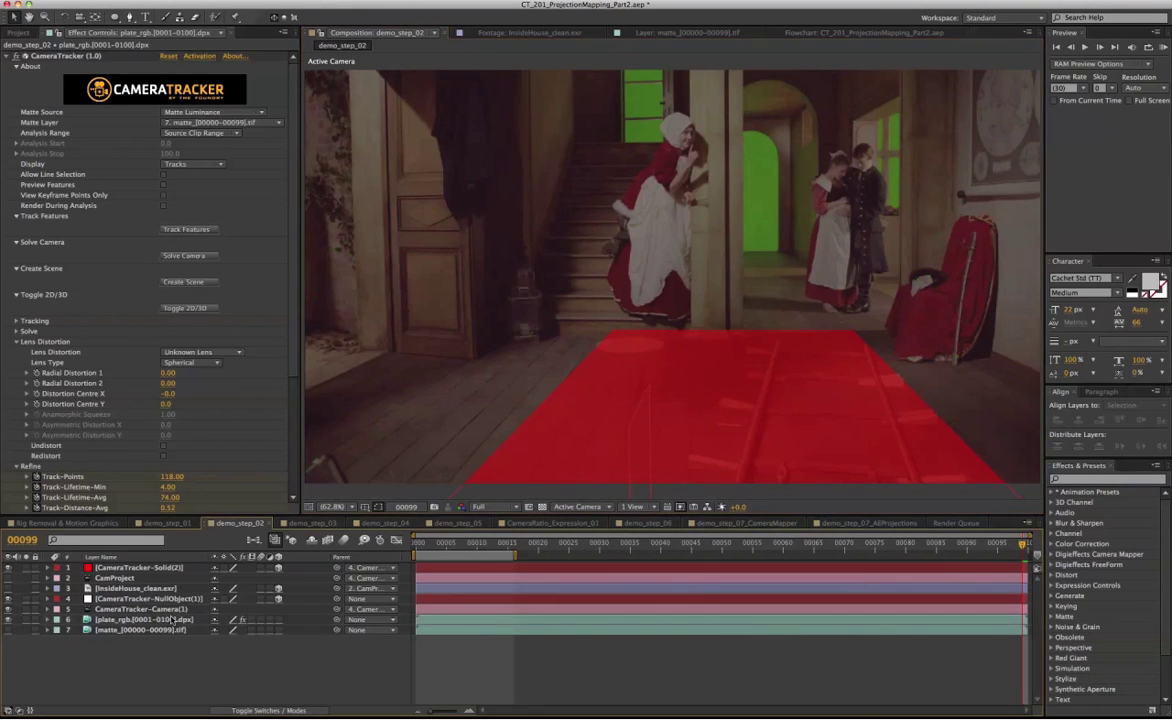
click(160, 568)
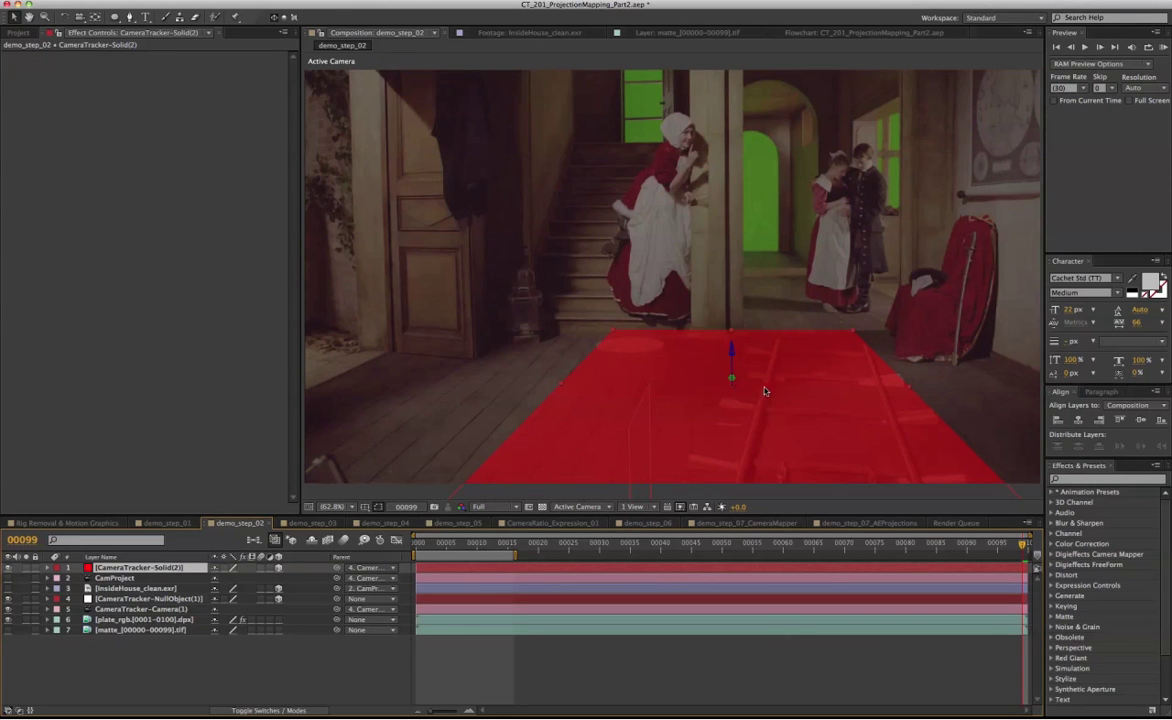
mouse_move(767, 388)
mouse_down()
mouse_move(798, 391)
mouse_move(789, 388)
mouse_up()
drag(140, 567, 133, 590)
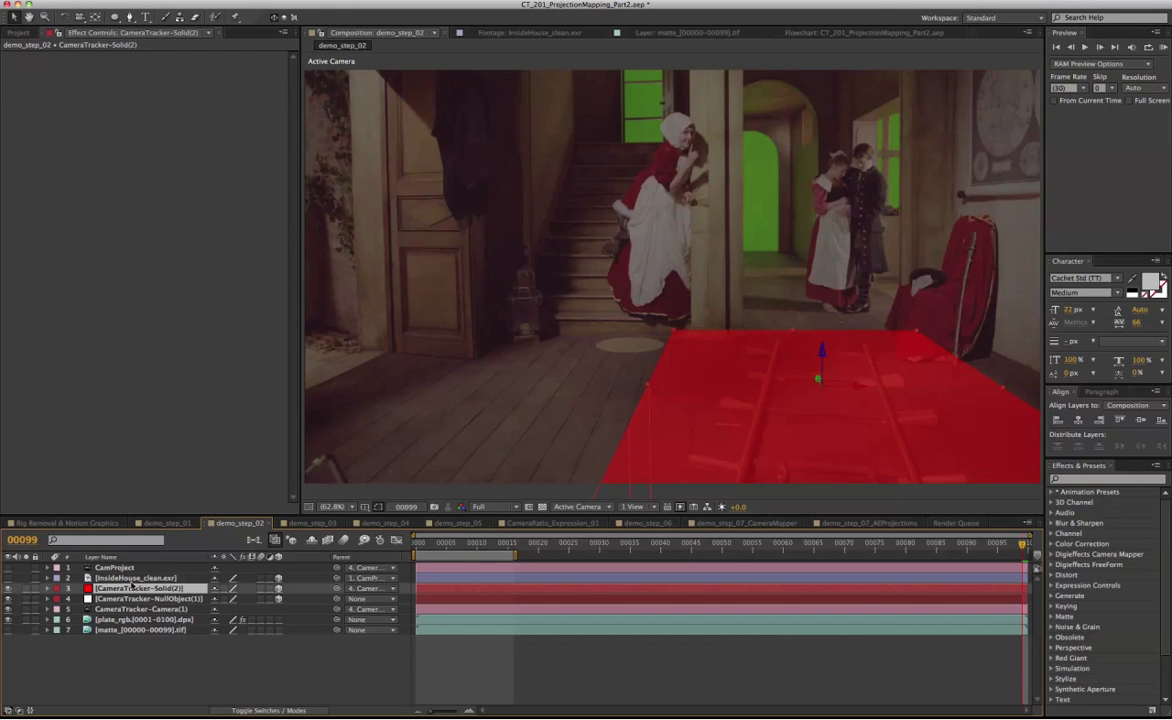
Step: Apply the Digieffects Camera Mapper effect to CameraTracker-Solid(2) with CamProject as its Projection Camera
right_click(133, 589)
mouse_move(239, 490)
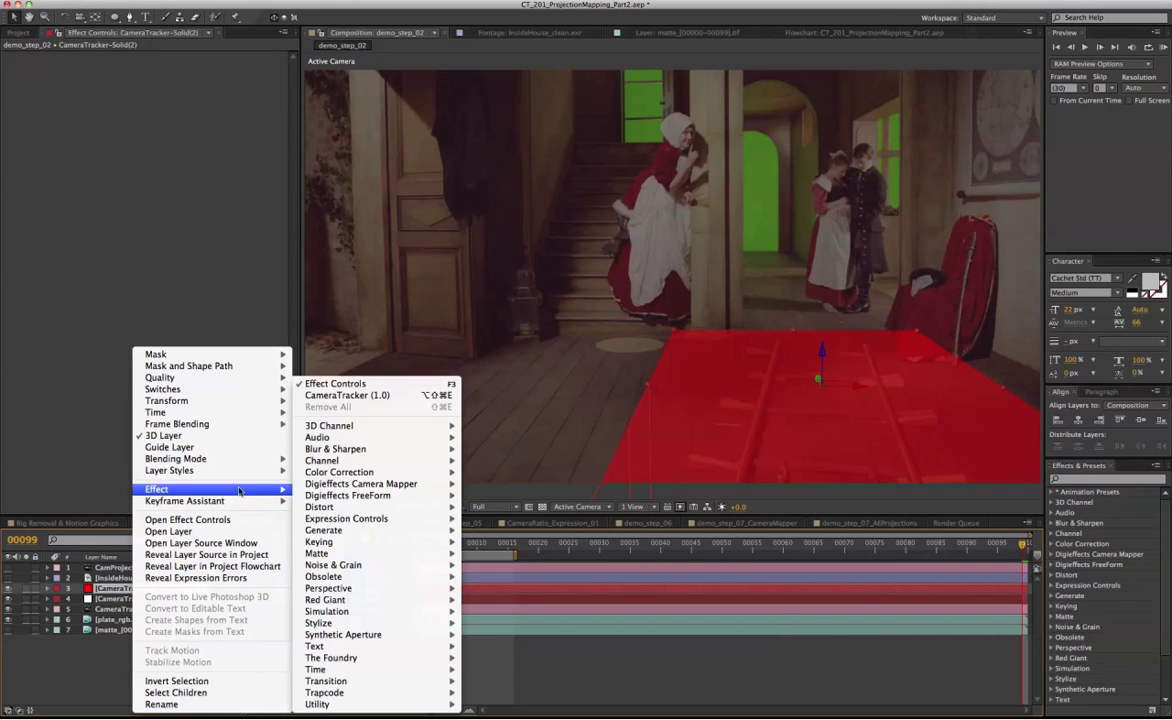
mouse_move(384, 486)
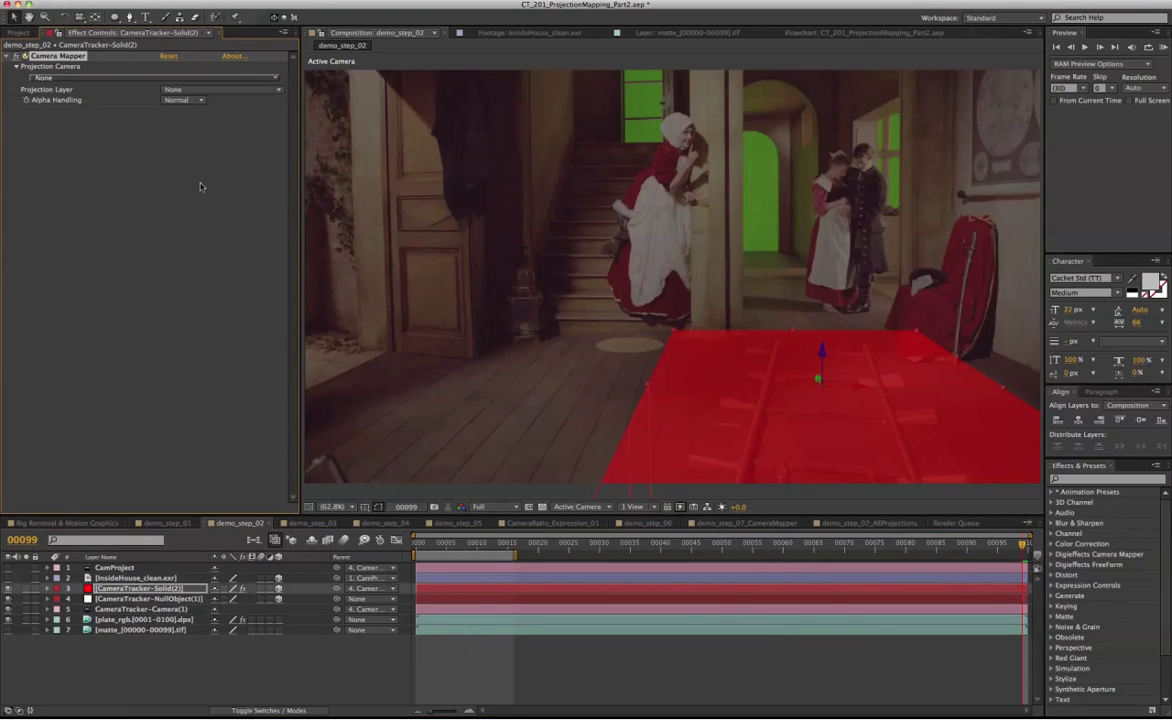
click(221, 90)
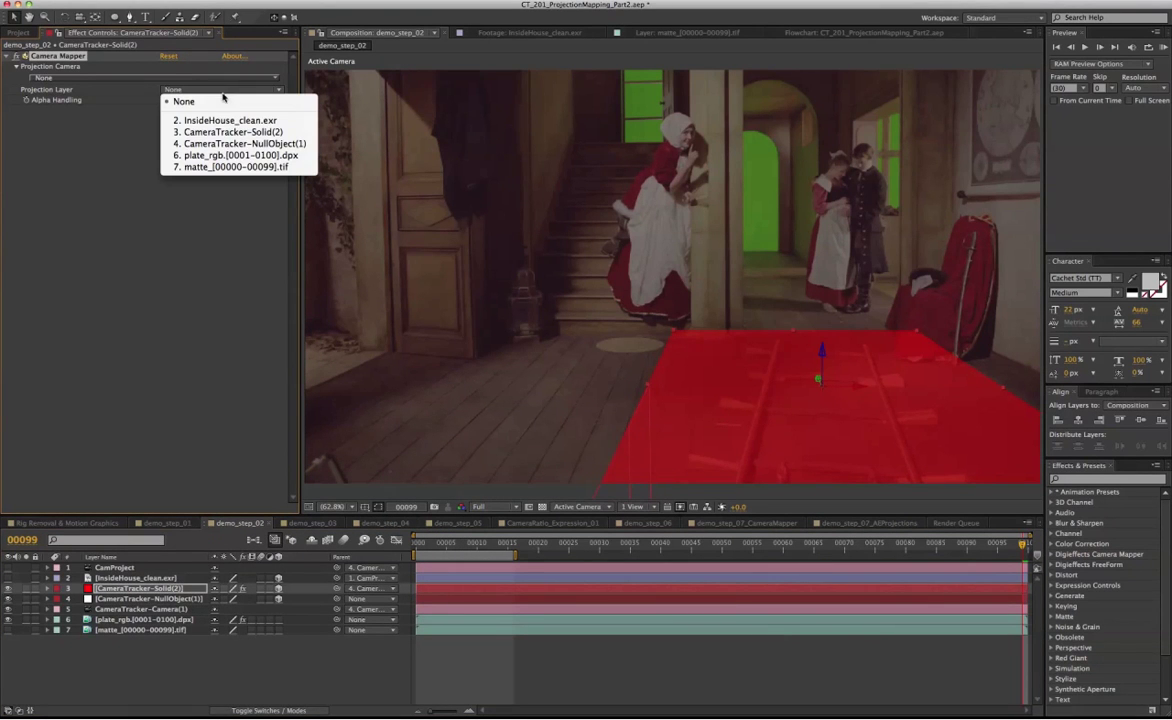
click(120, 87)
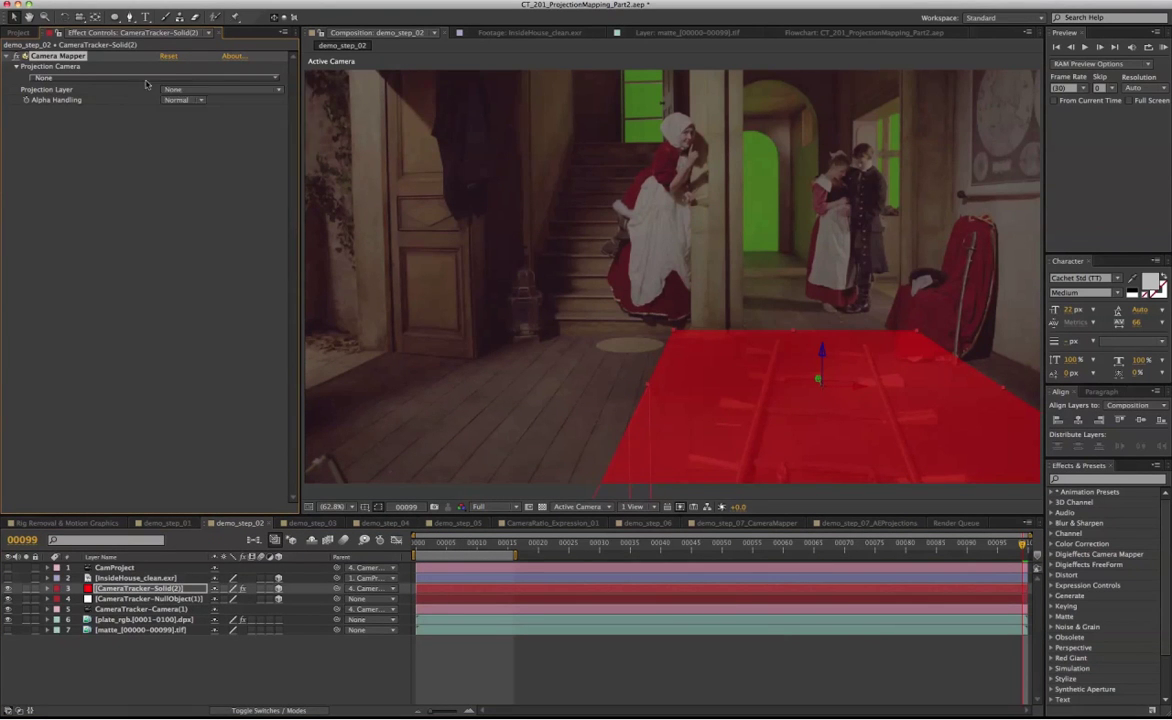
click(140, 76)
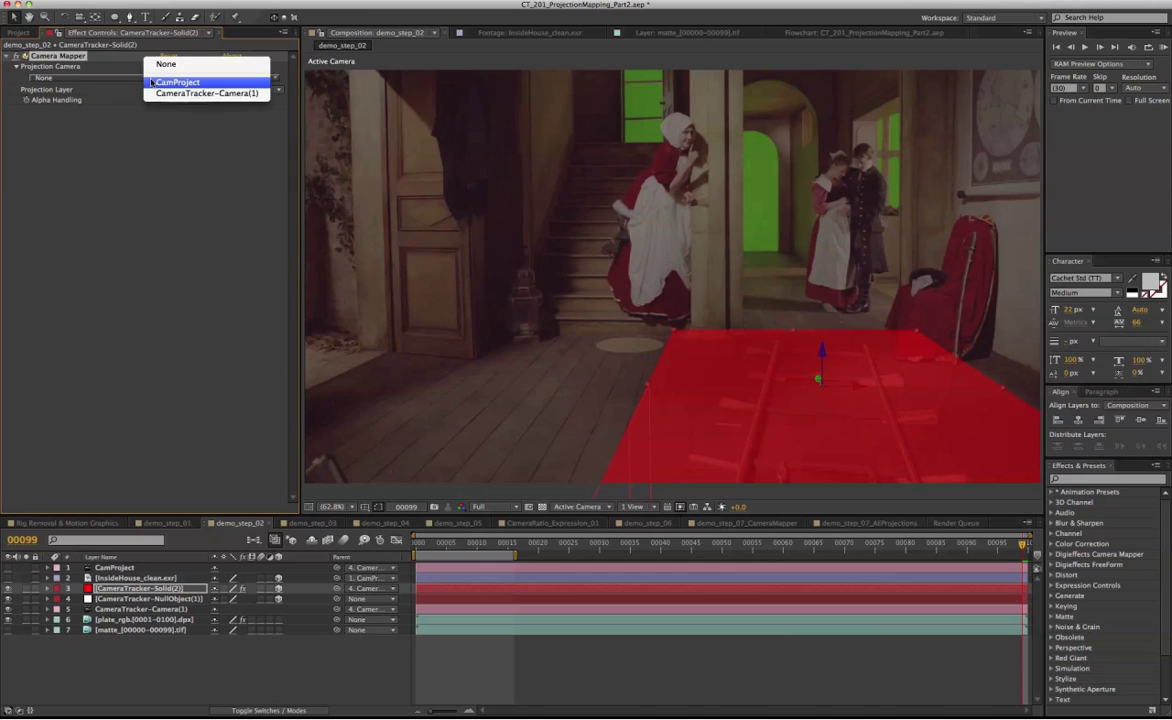
click(212, 82)
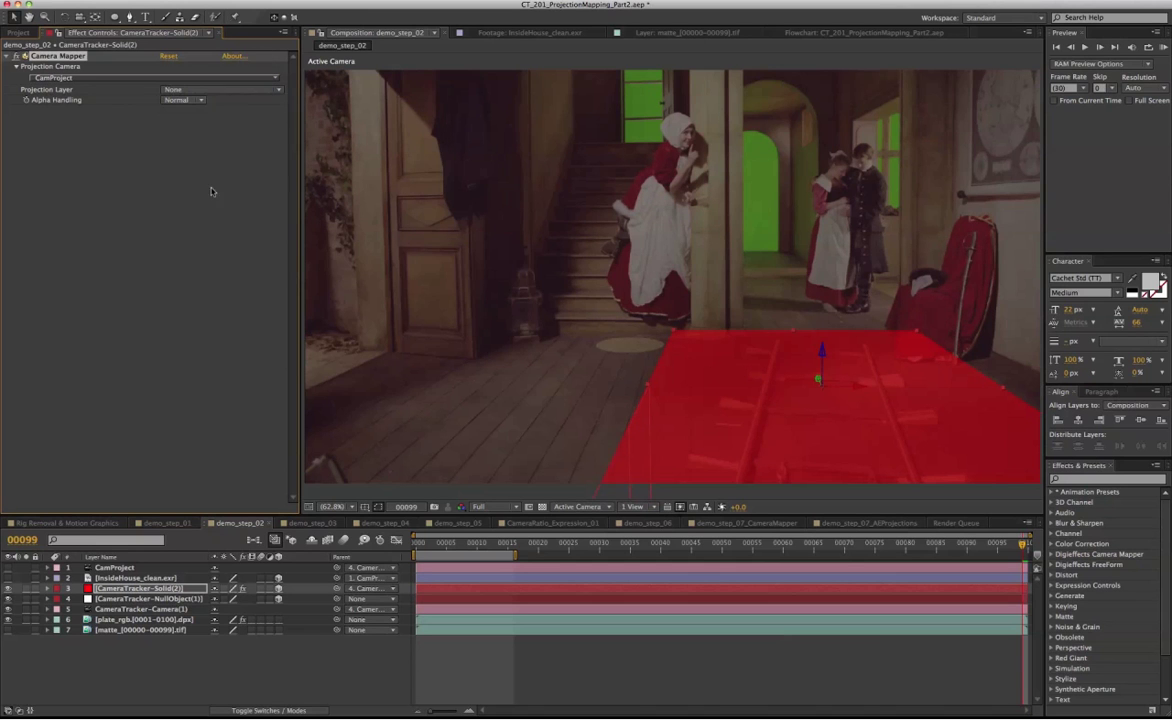
Step: Move CameraTracker-Camera(1) to the top of the layer stack and reassign the solid's Projection Camera to CamProject
click(126, 606)
drag(126, 606, 134, 548)
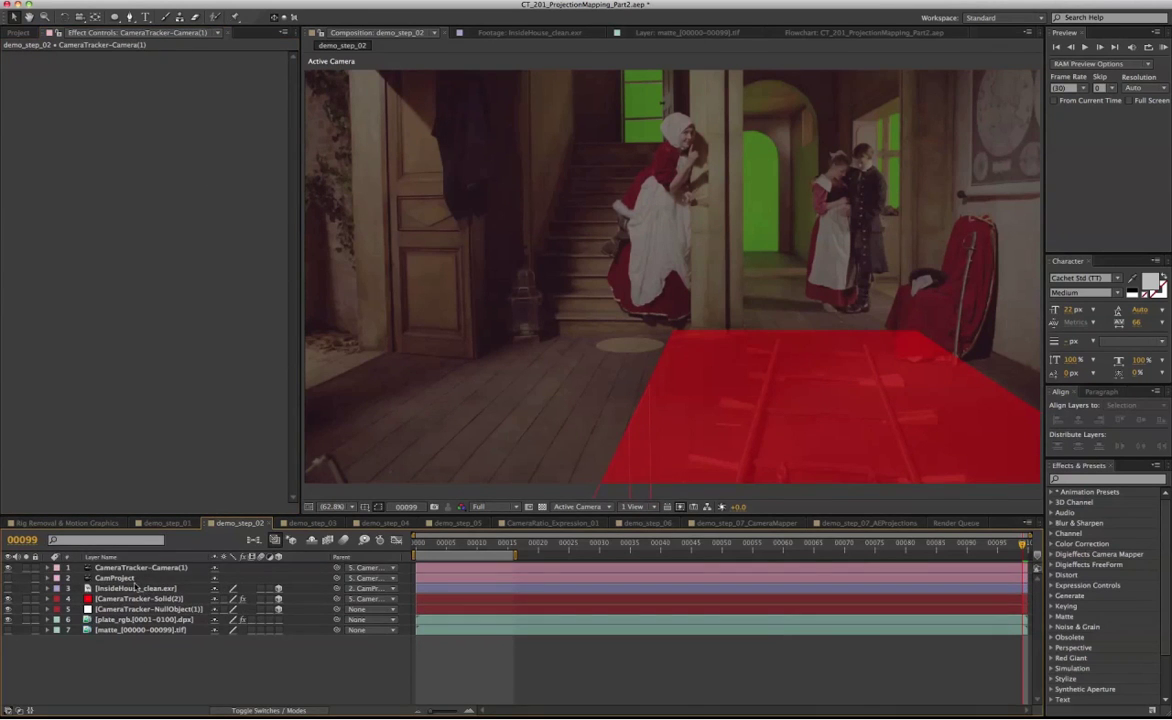
click(137, 599)
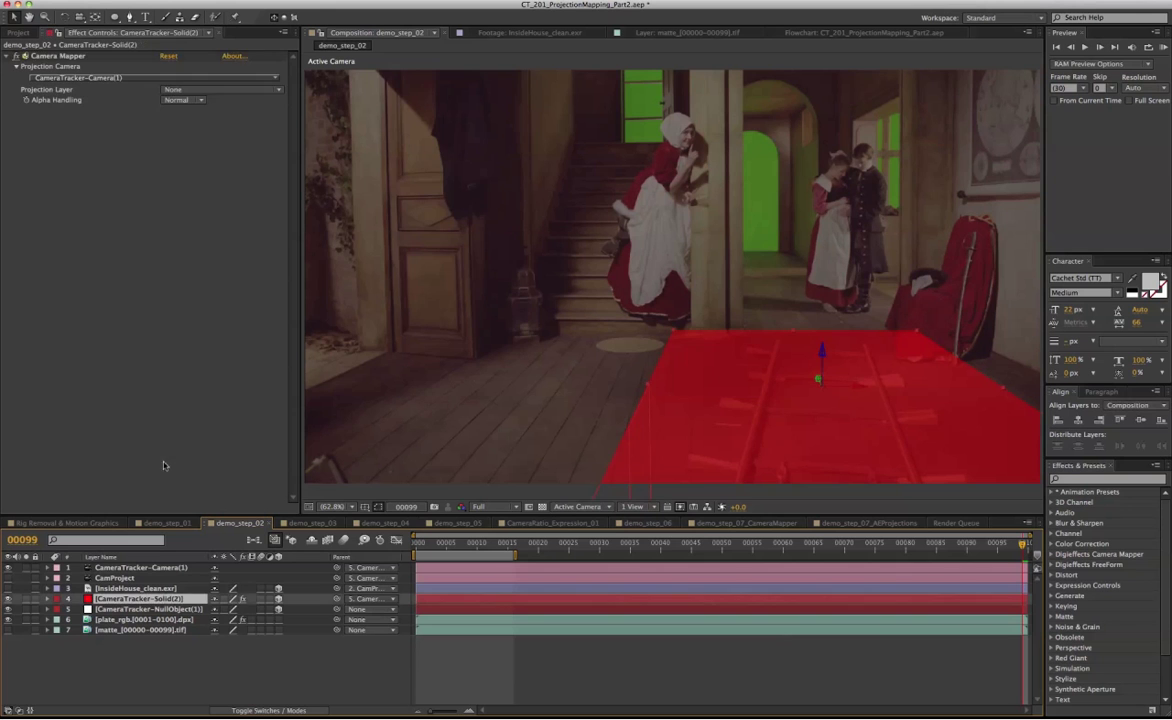
click(190, 77)
click(208, 84)
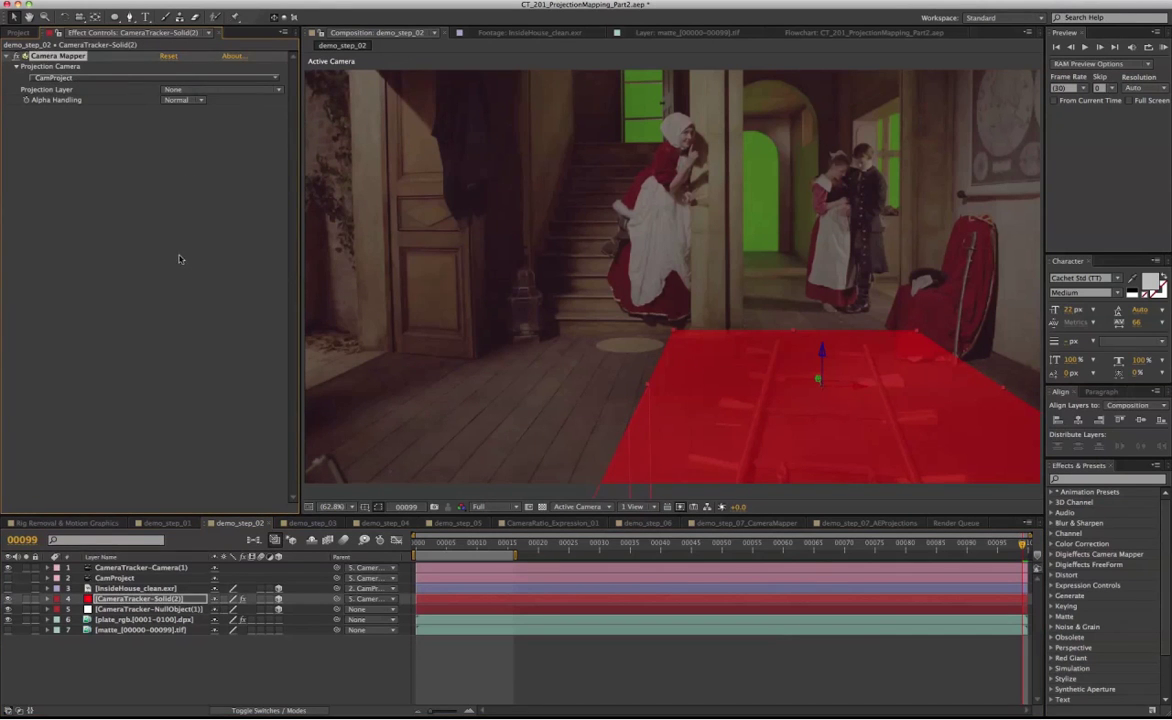
Step: Try plate_rgb.[0001-0100].dpx as the Camera Mapper's Projection Layer, and settle on InsideHouse_clean.exr
click(220, 89)
click(210, 155)
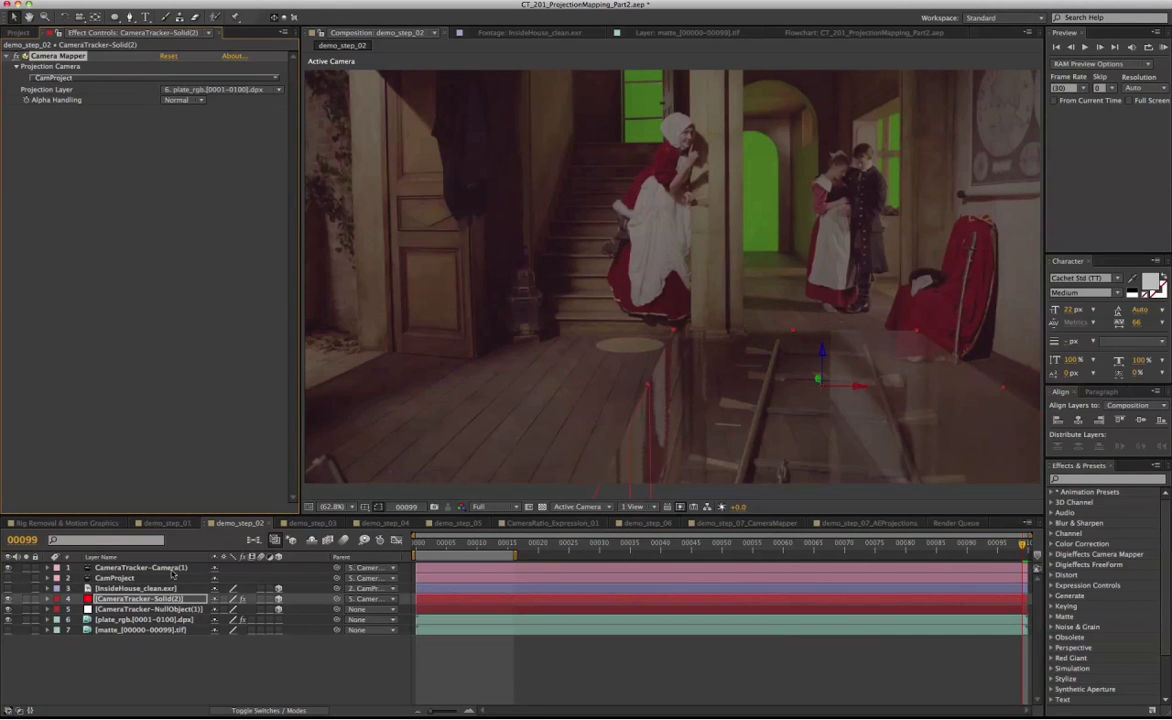
click(240, 91)
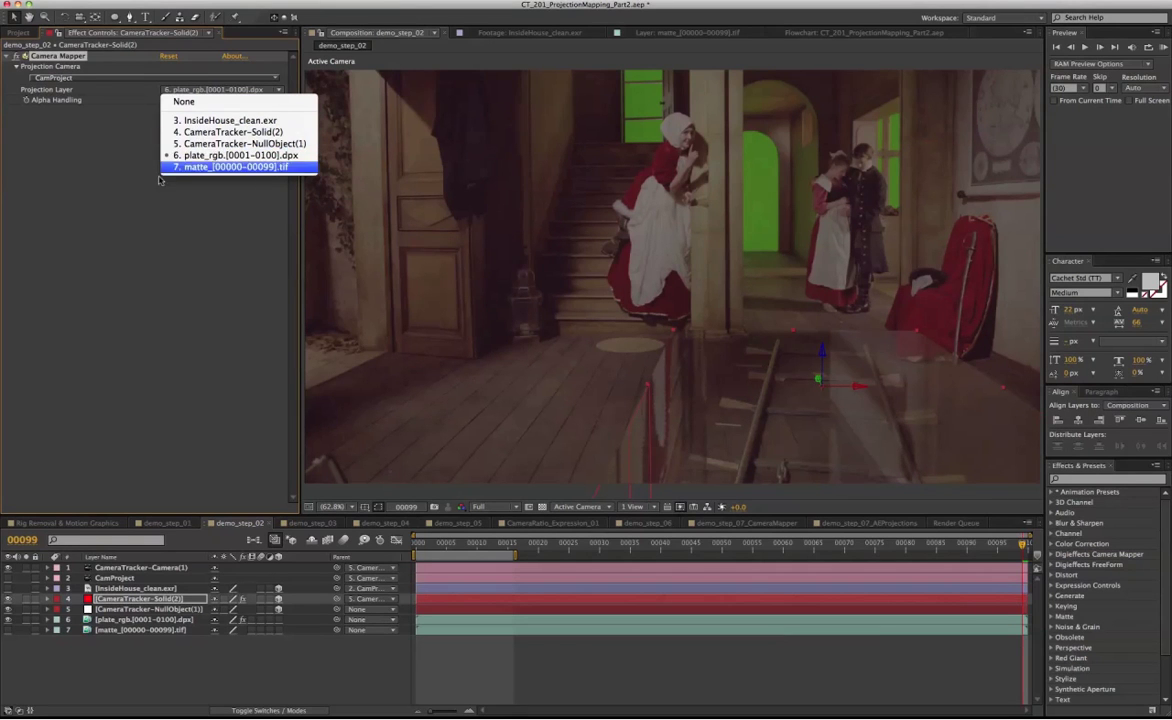
click(212, 120)
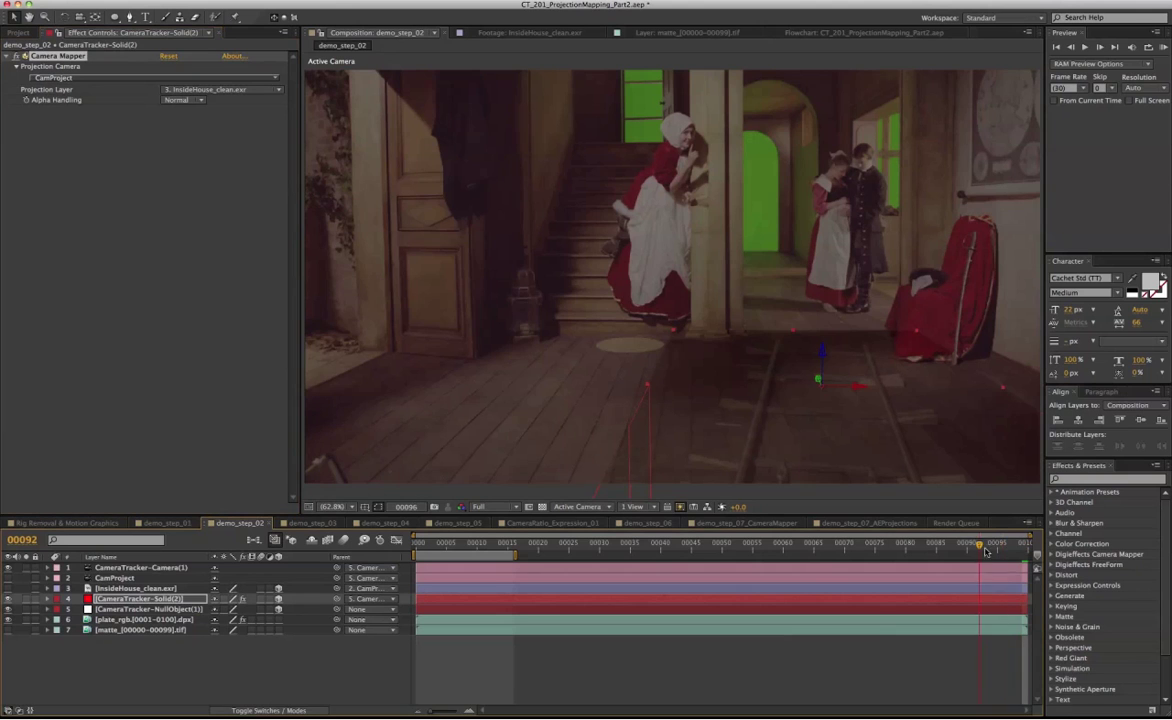
Step: Enlarge CameraTracker-Solid(2) in its solid settings by multiplying the width with the aspect ratio locked
key(t)
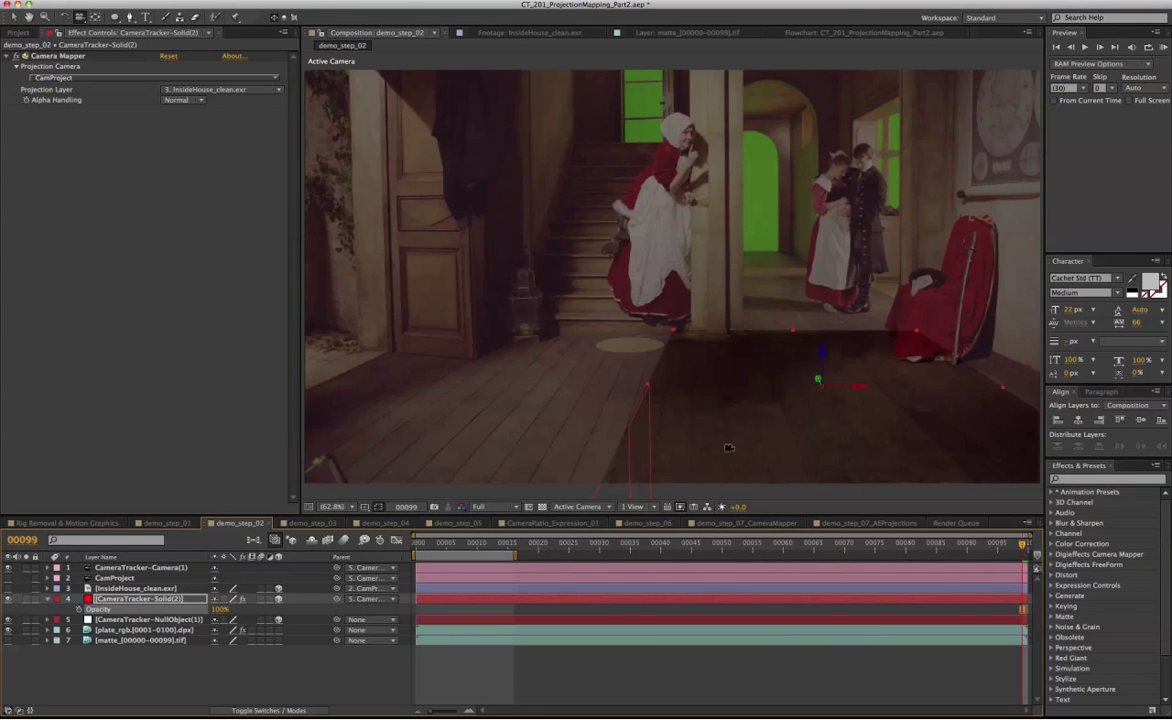
key(slash)
key(shift+slash)
right_click(205, 598)
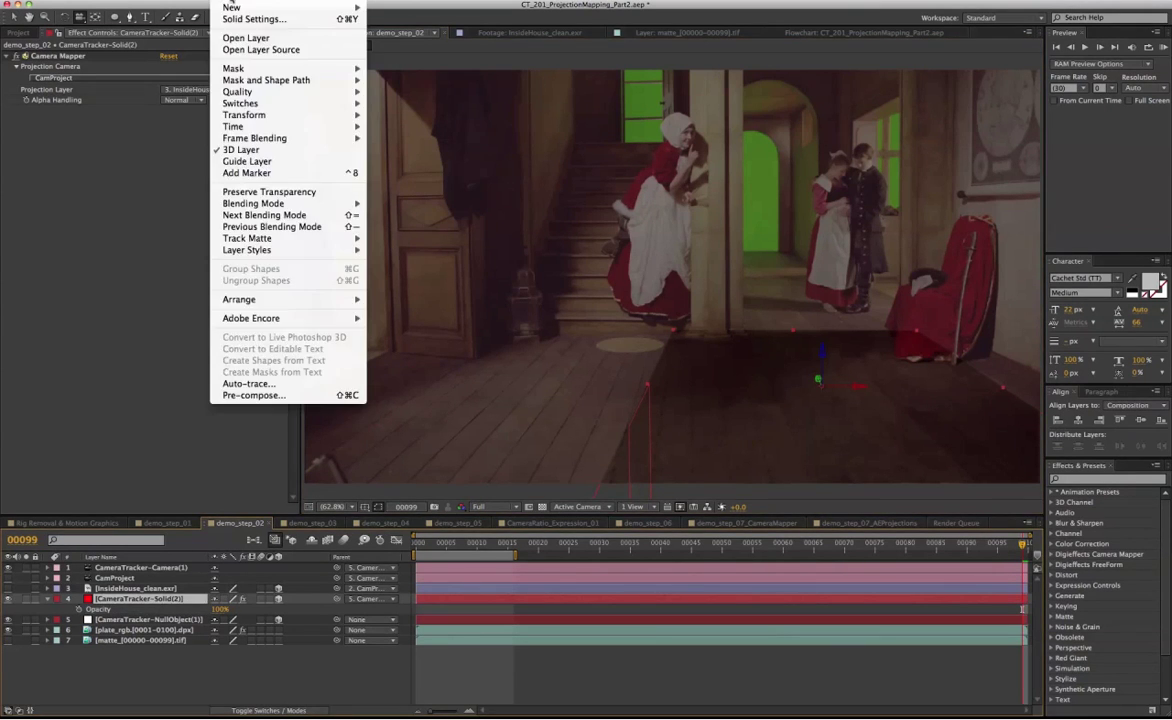
click(255, 19)
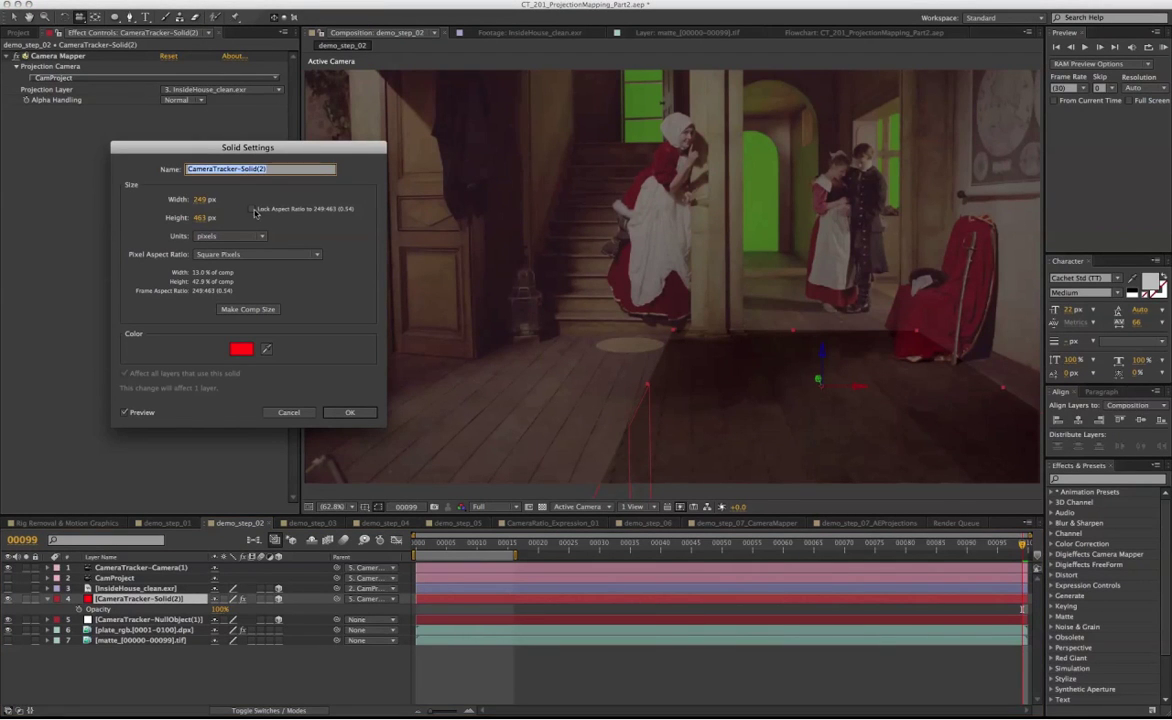
click(256, 209)
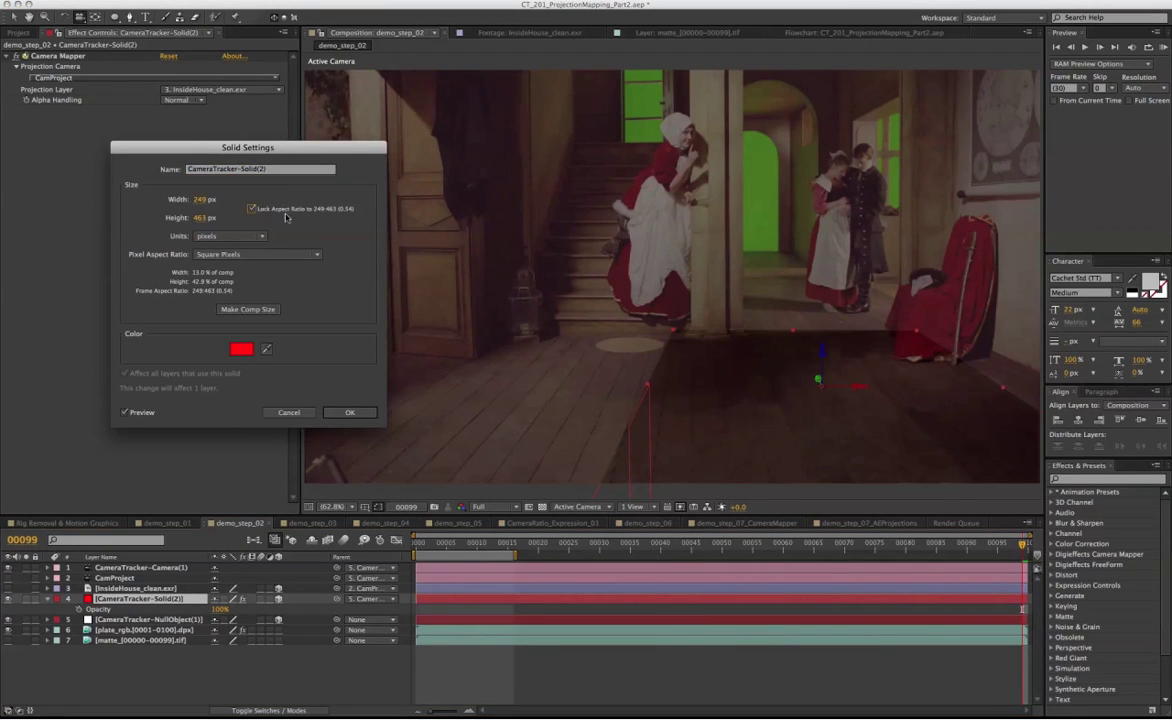
click(201, 199)
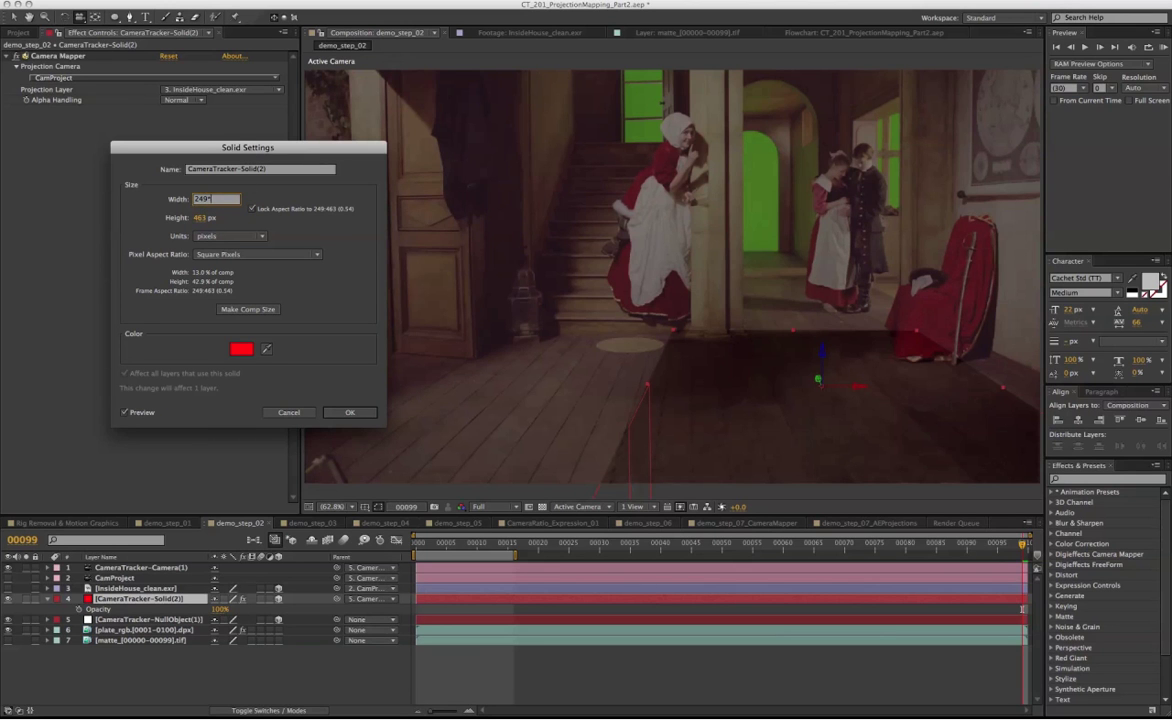
key(Return)
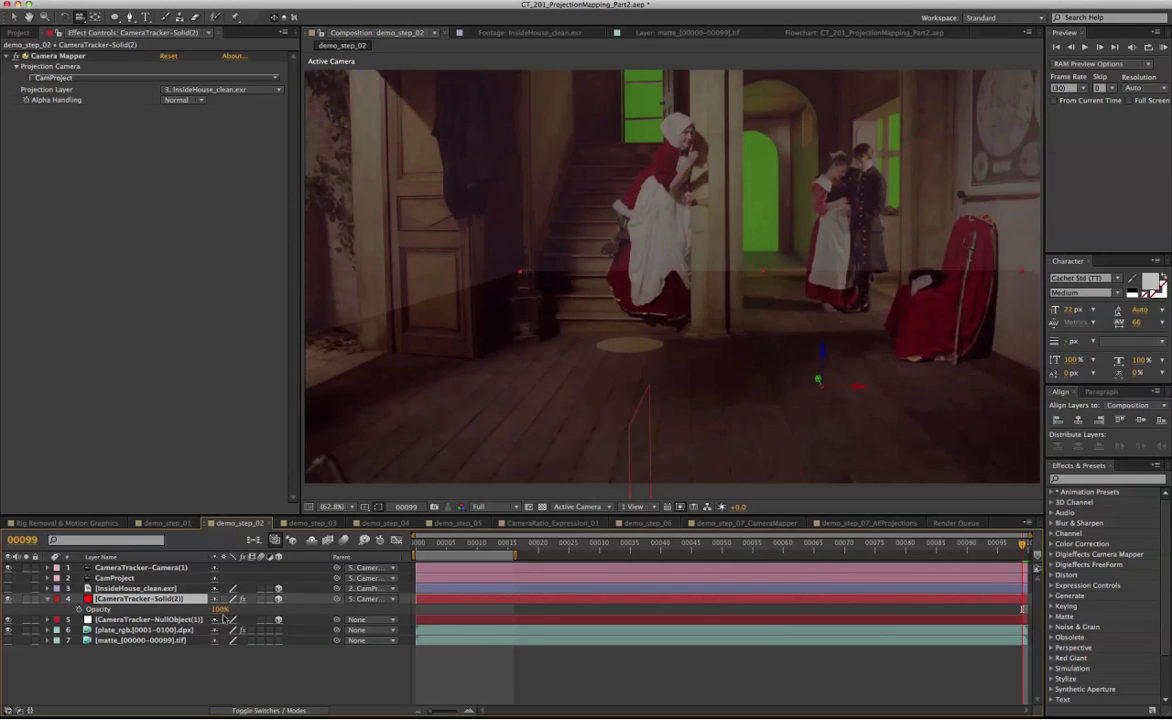
Step: Set the scale of CameraTracker-Solid(2) to 25% on all axes
key(Return)
key(s)
click(256, 609)
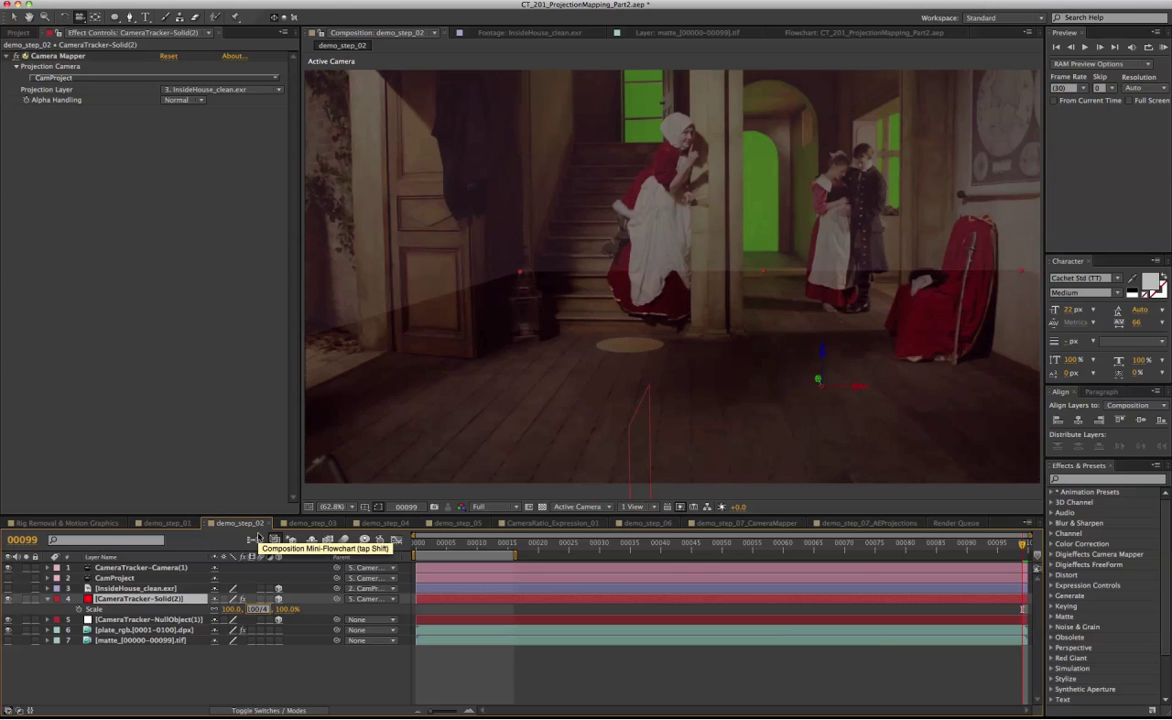
text(25)
key(Return)
key(h)
drag(725, 432, 659, 391)
scroll(703, 363, up, 1)
scroll(706, 348, up, 1)
key(v)
scroll(678, 379, down, 1)
key(shift+slash)
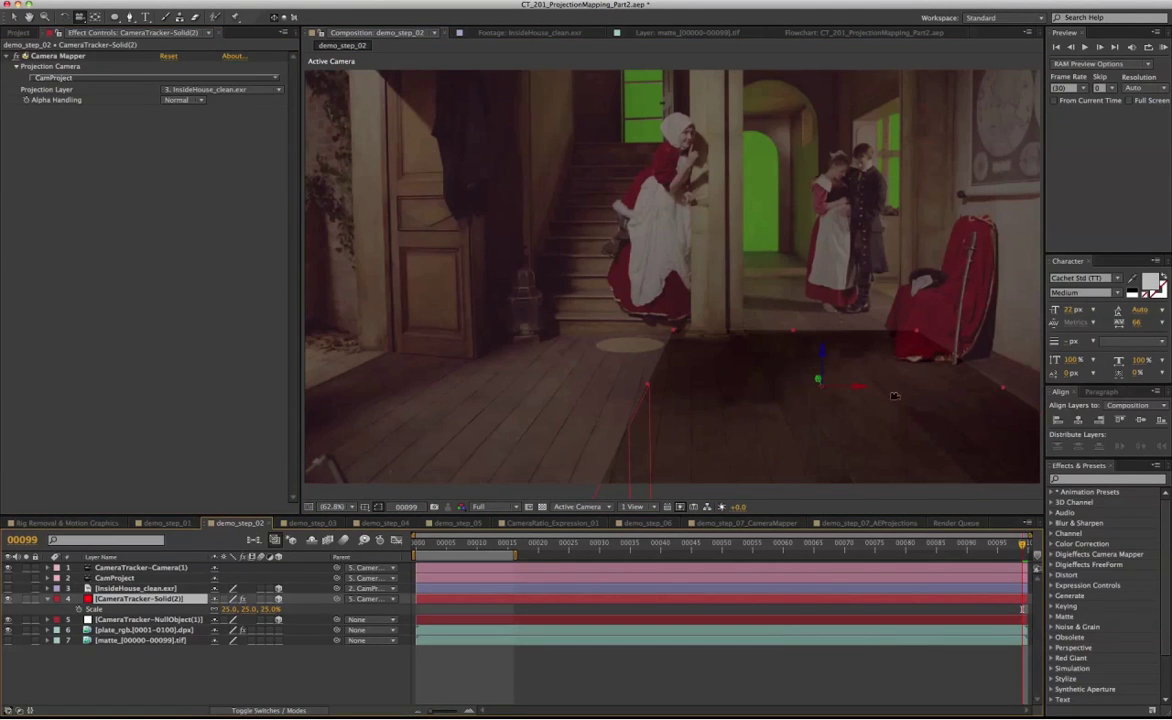
Step: Pre-compose InsideHouse_clean.exr as InsideHouse_clean.exr Comp 2, leaving all attributes in demo_step_02, and open the new composition
click(150, 588)
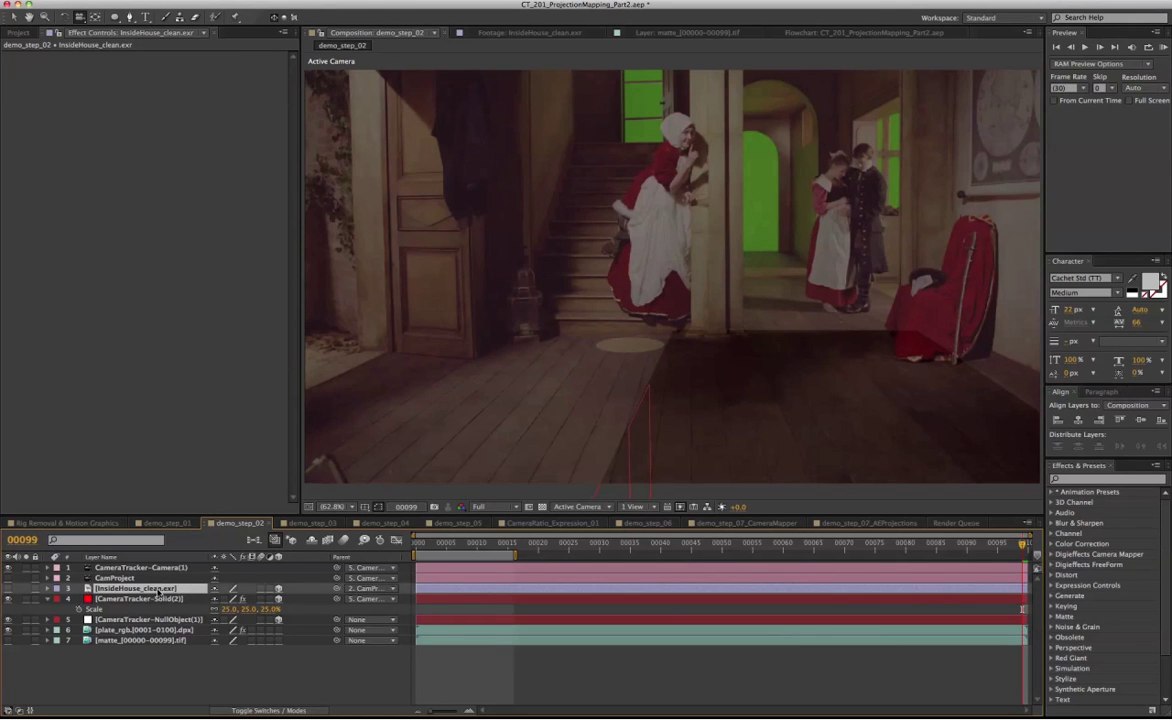
key(super+shift+c)
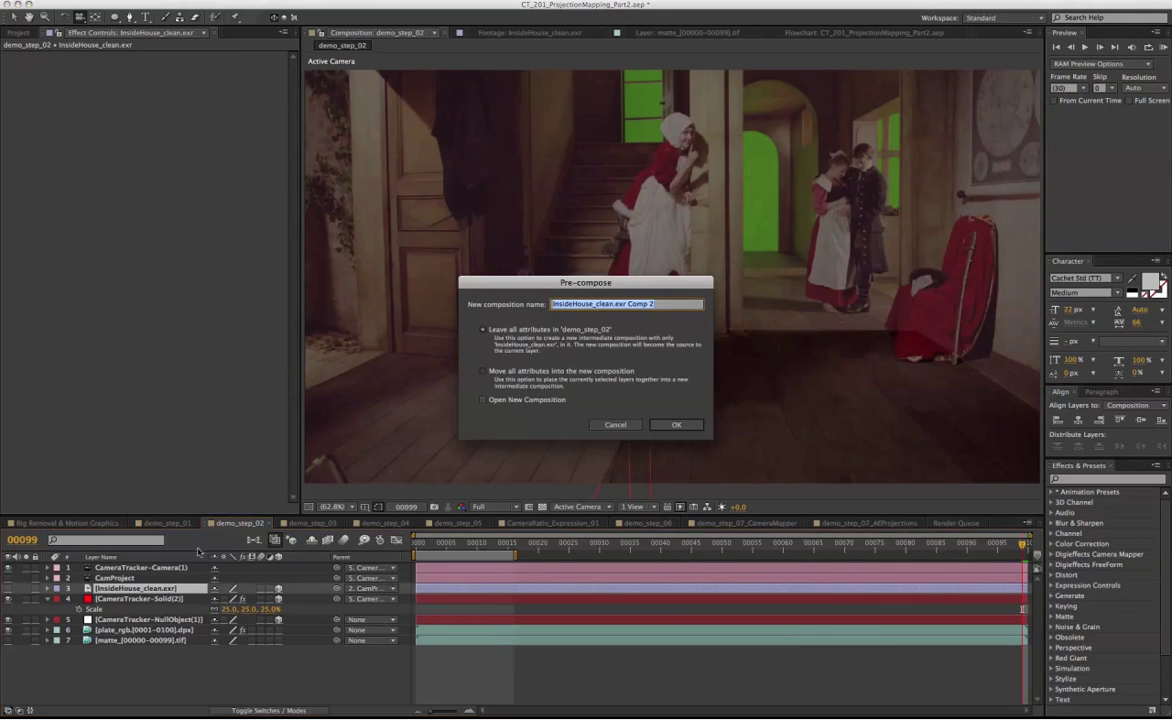
key(Return)
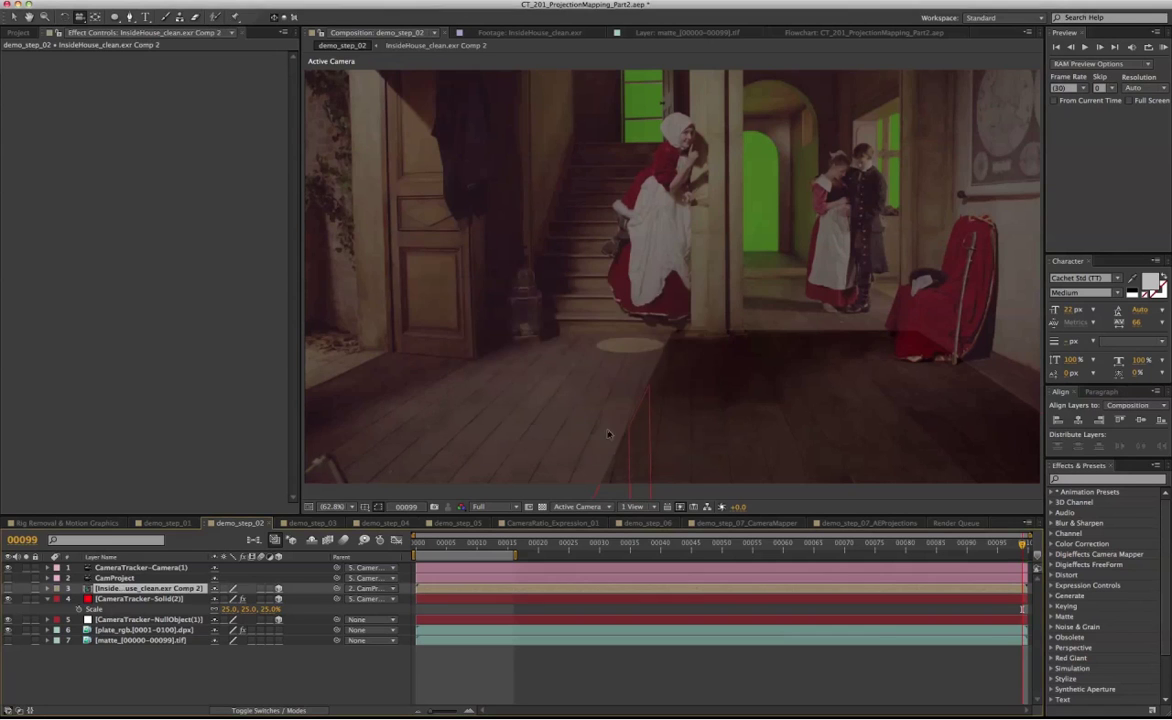
double_click(148, 589)
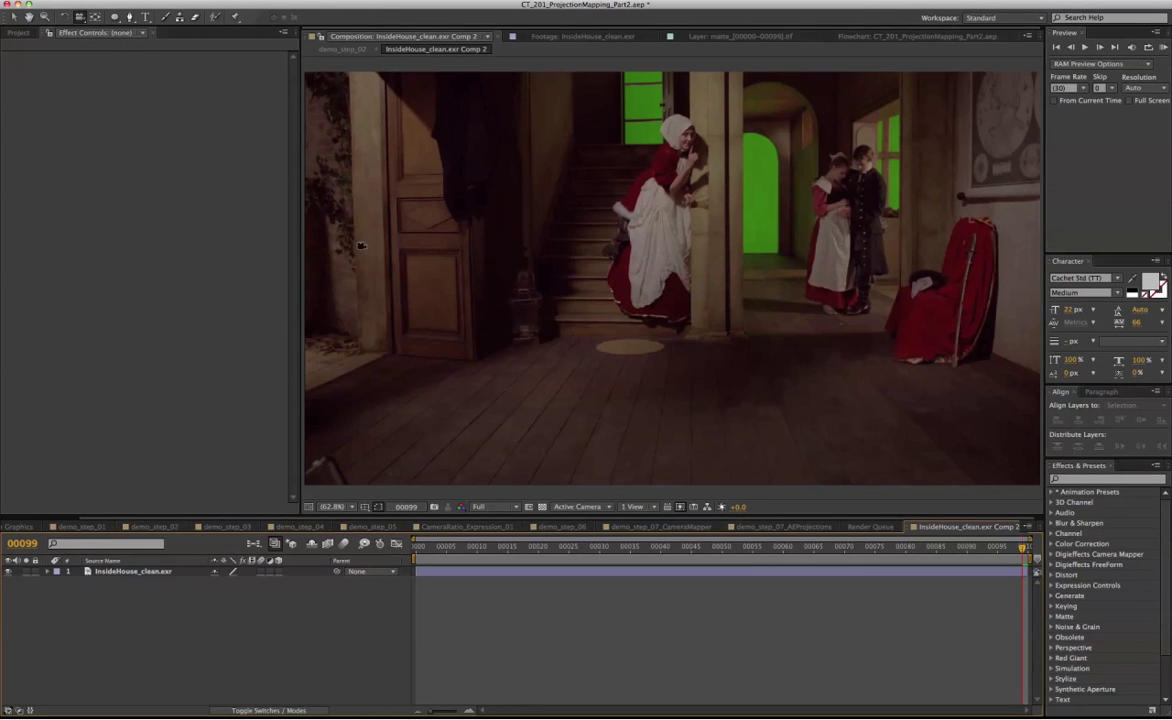
Step: Place plate_rgb.[0001-0100].dpx beneath InsideHouse_clean.exr in the pre-comp and lower the clean plate's opacity to 27%
key(super+0)
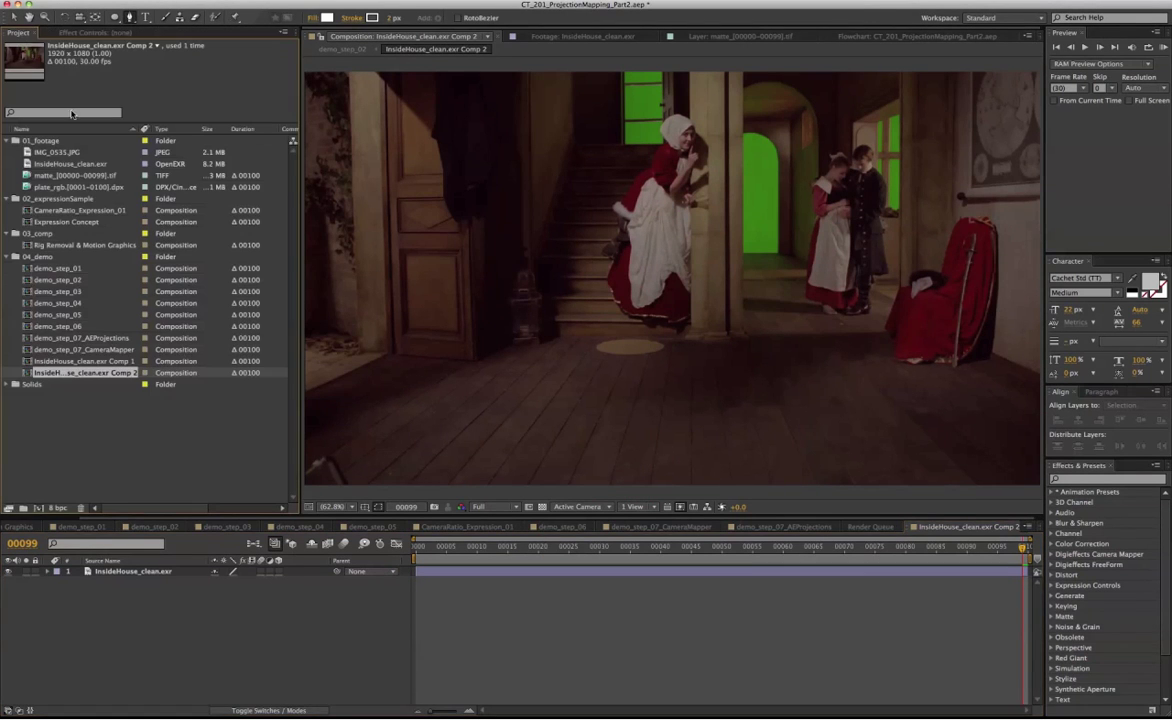
click(92, 176)
click(95, 188)
drag(95, 188, 160, 581)
click(265, 571)
key(t)
Step: Draw a closed Pen mask on InsideHouse_clean.exr around the rails on the floor, extending past the frame's lower and right edges
drag(731, 356, 794, 338)
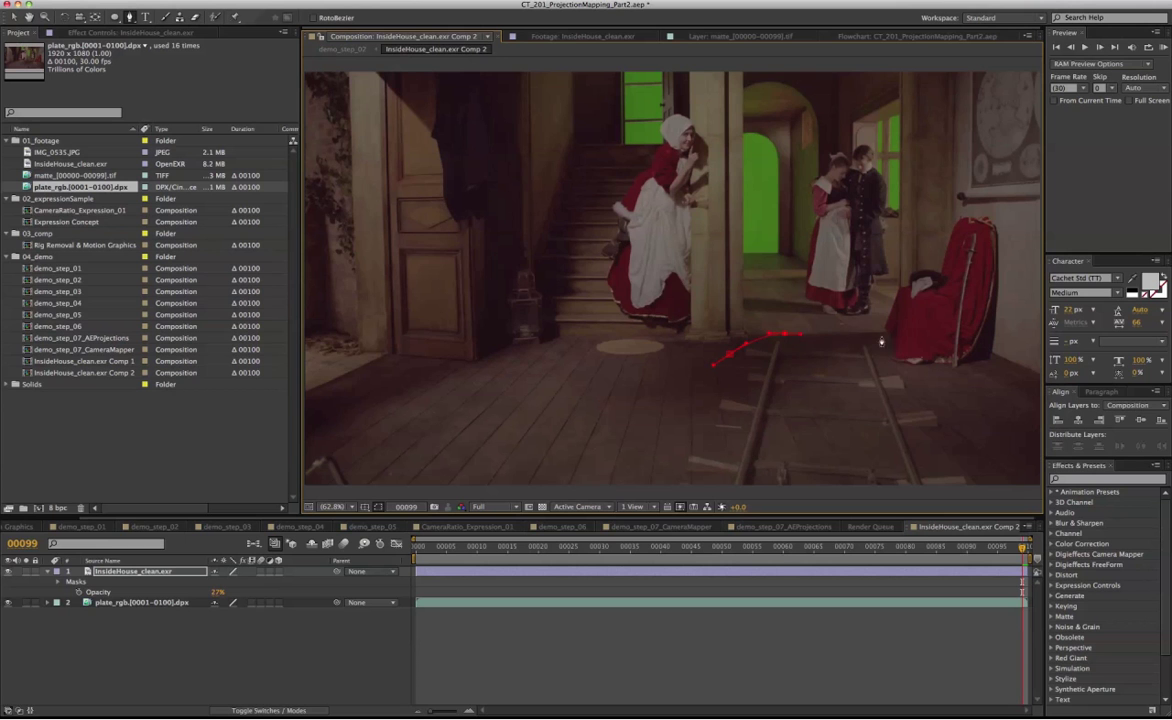
drag(871, 338, 892, 372)
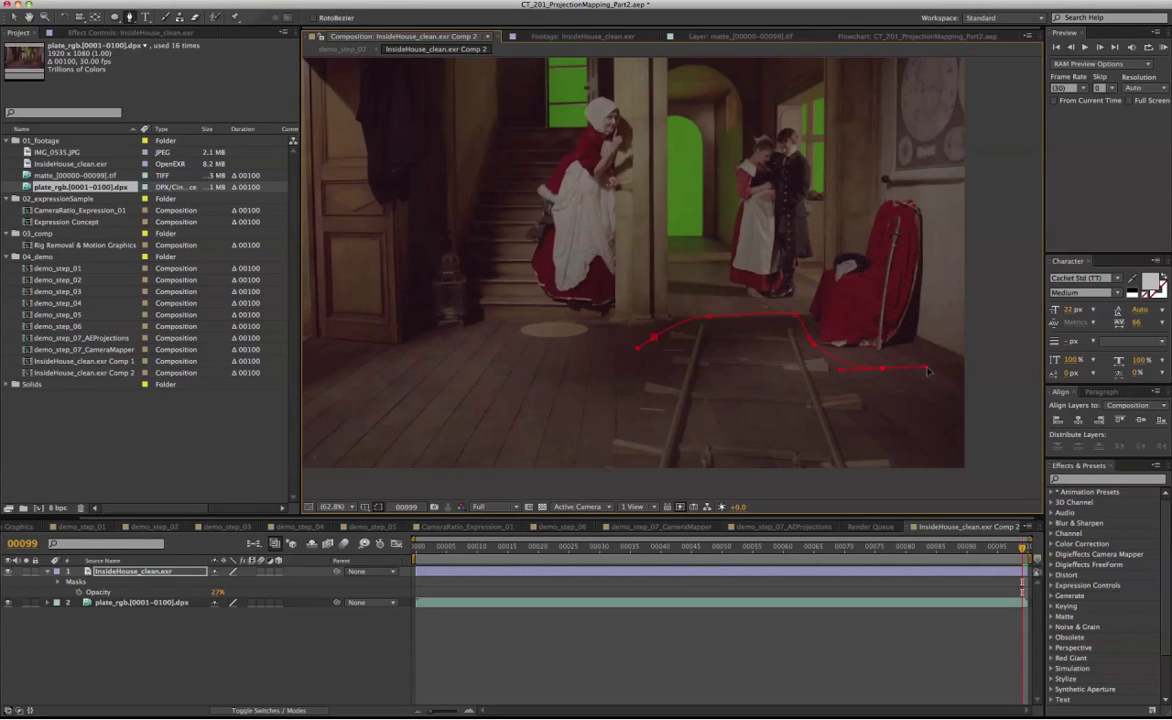
scroll(929, 398, down, 2)
scroll(929, 398, right, 3)
click(934, 366)
scroll(931, 440, down, 5)
scroll(931, 440, right, 2)
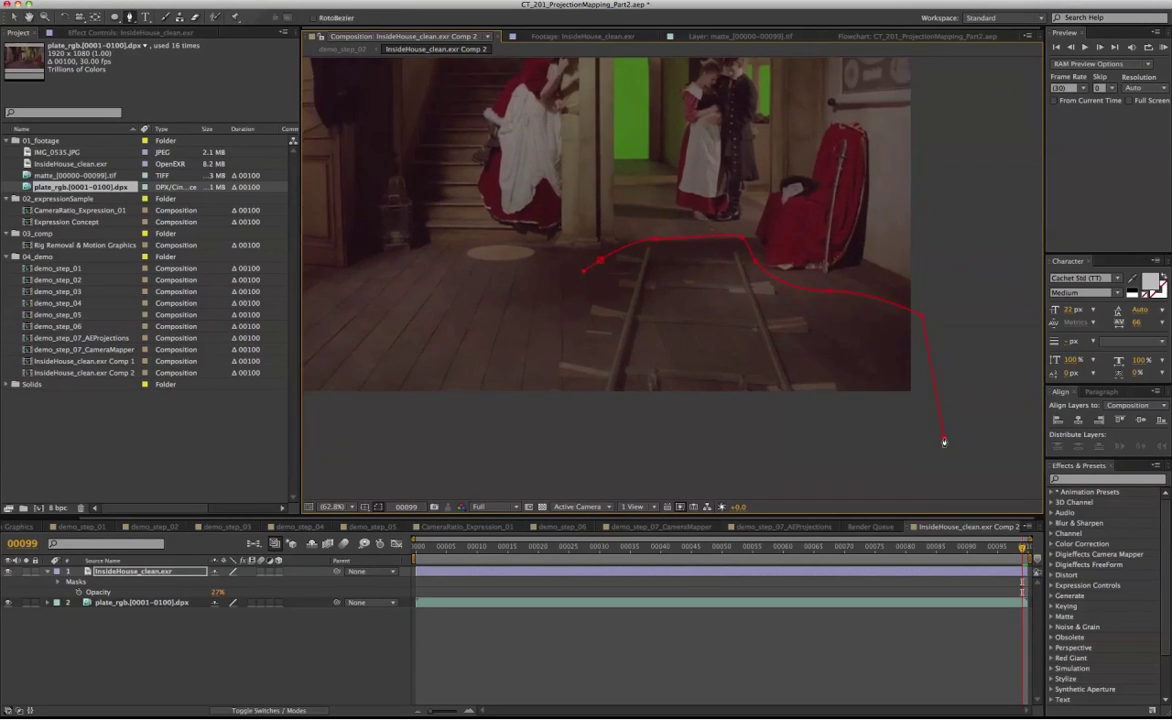
click(481, 447)
click(513, 345)
click(545, 307)
click(584, 270)
click(600, 262)
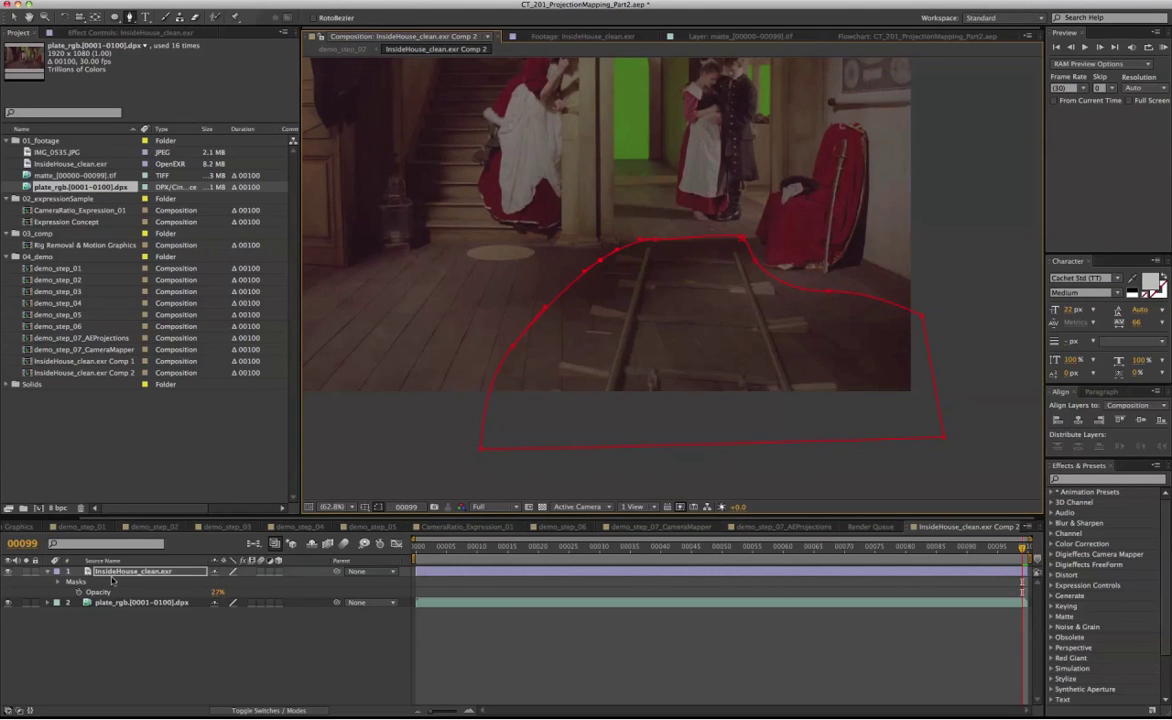
Step: Restore the opacity of InsideHouse_clean.exr and feather Mask 1 by 20 pixels
click(216, 604)
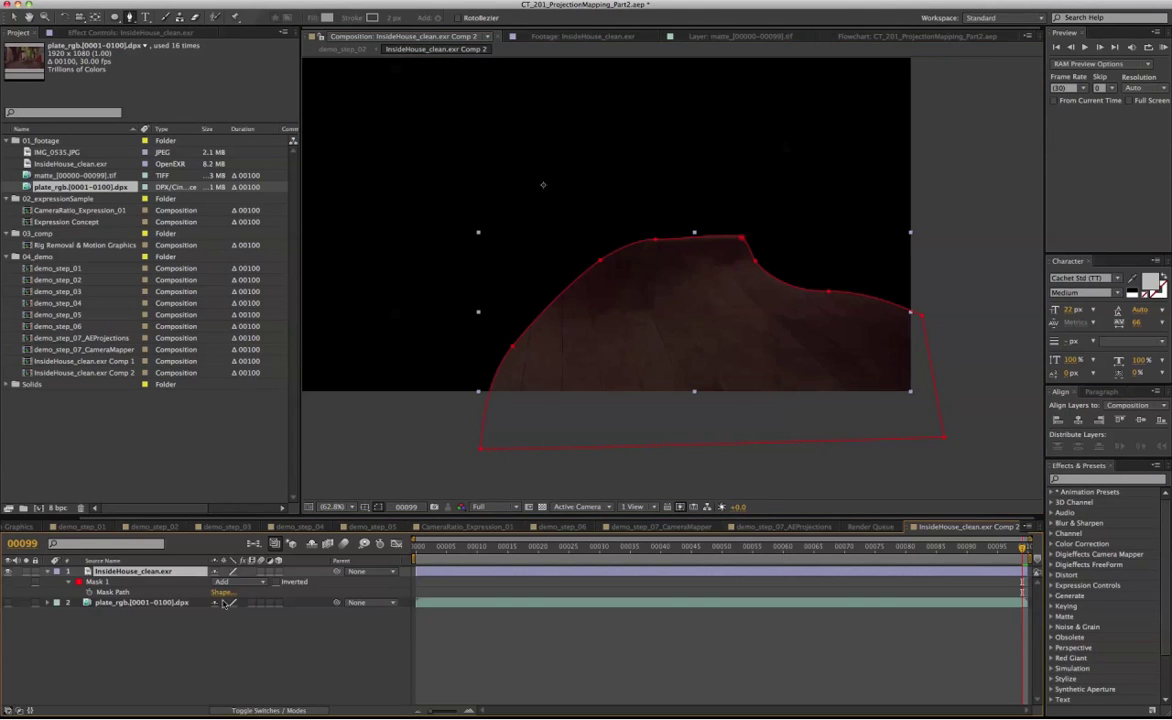
key(m)
key(m)
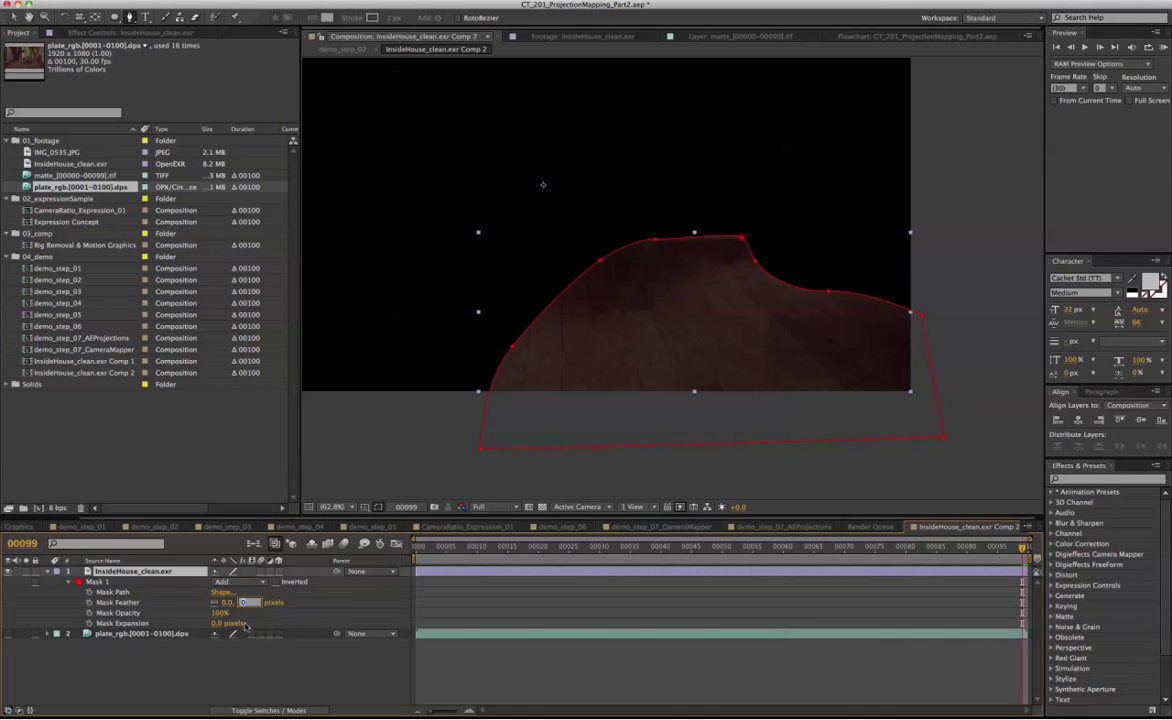
click(262, 648)
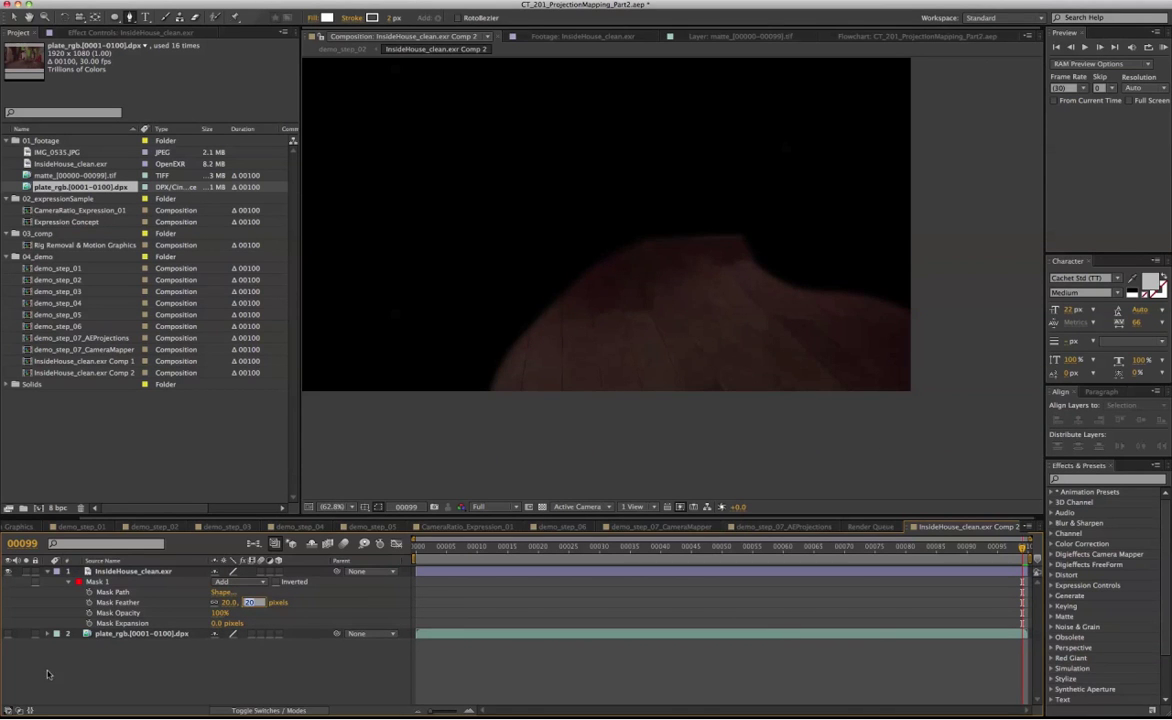
click(543, 185)
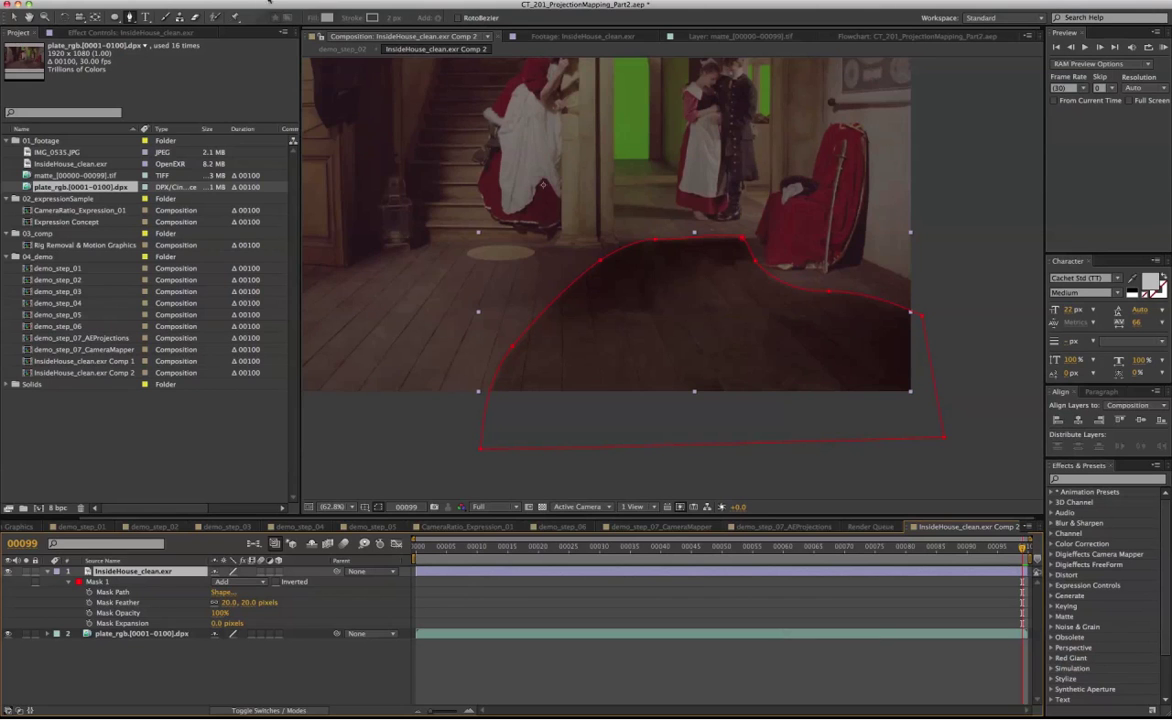
Step: Apply the Exposure effect to the masked InsideHouse_clean.exr with a Gamma Correction of 1.22
click(243, 2)
mouse_move(312, 92)
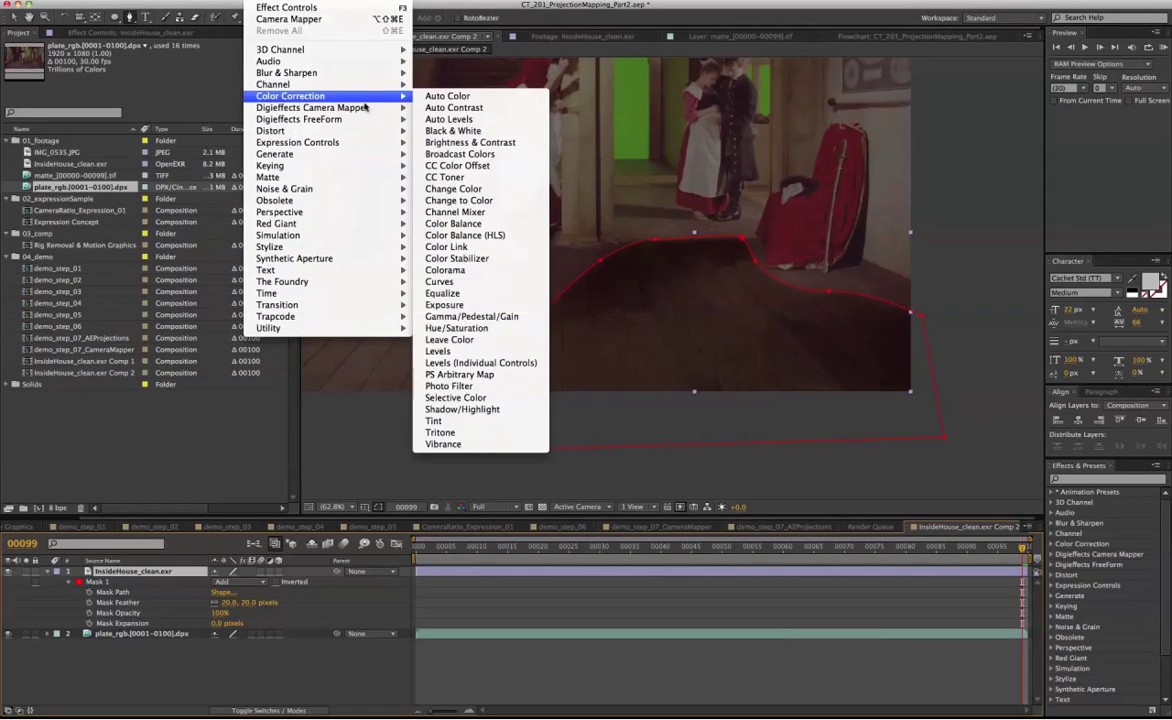
click(444, 304)
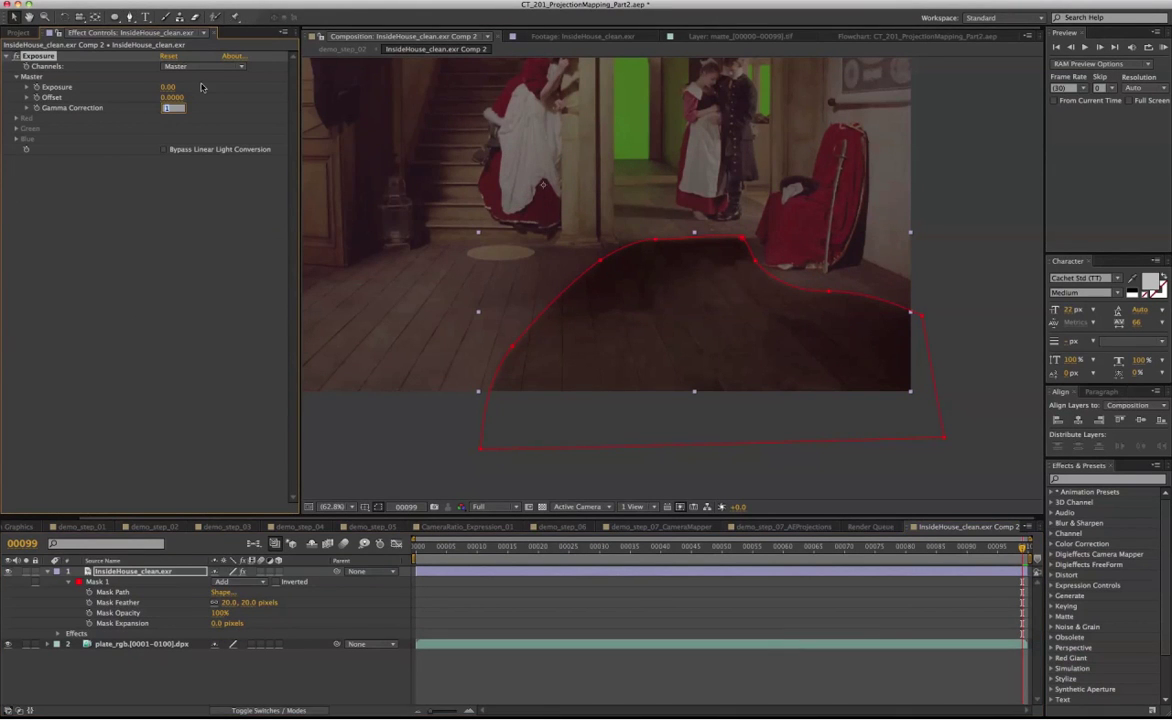
key(Return)
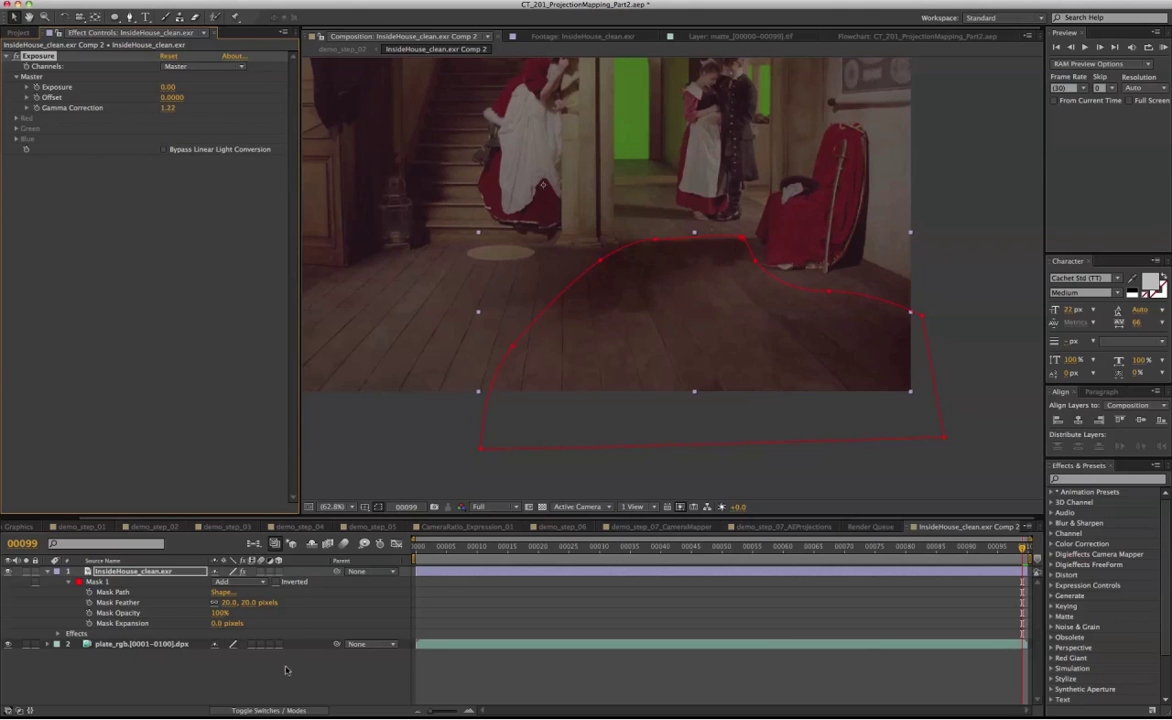
Step: Add the Hue/Saturation effect to InsideHouse_clean.exr and set Master Saturation to -22
click(790, 487)
click(1082, 479)
text(h)
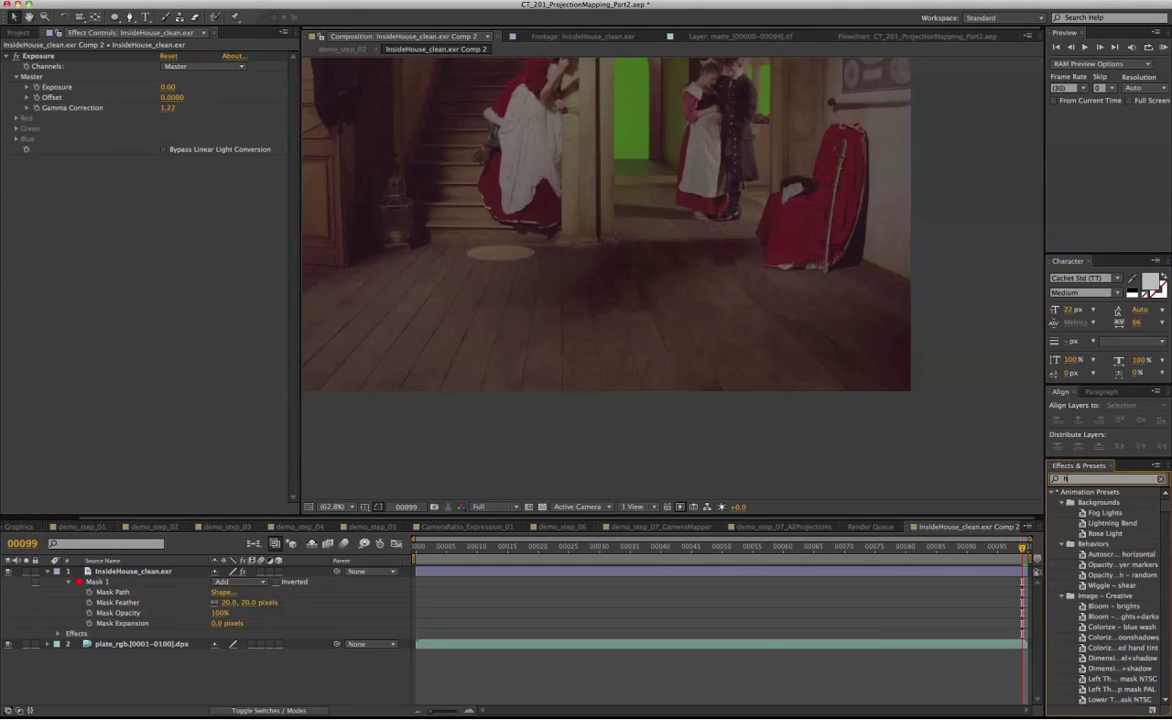
text(ue)
drag(1092, 546, 173, 252)
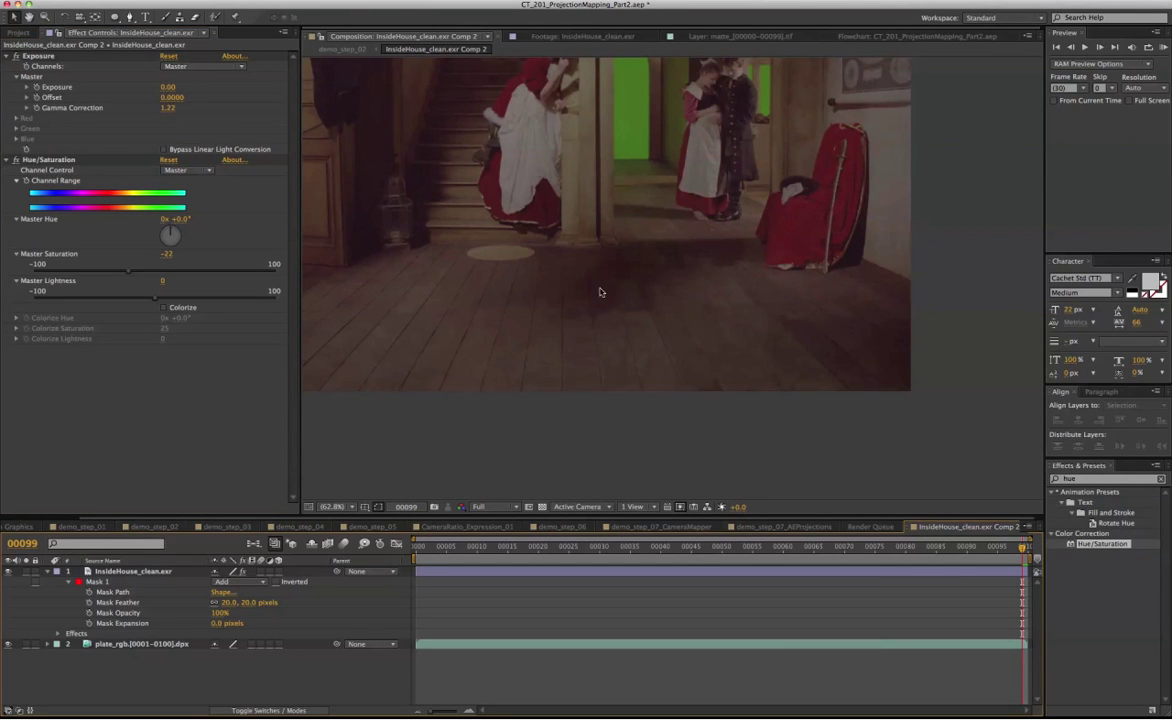
Step: Hide the reference plate in the pre-comp and, in demo_step_02, set Camera Mapper's Alpha Handling to Source for CameraTracker-Solid(2)
click(7, 644)
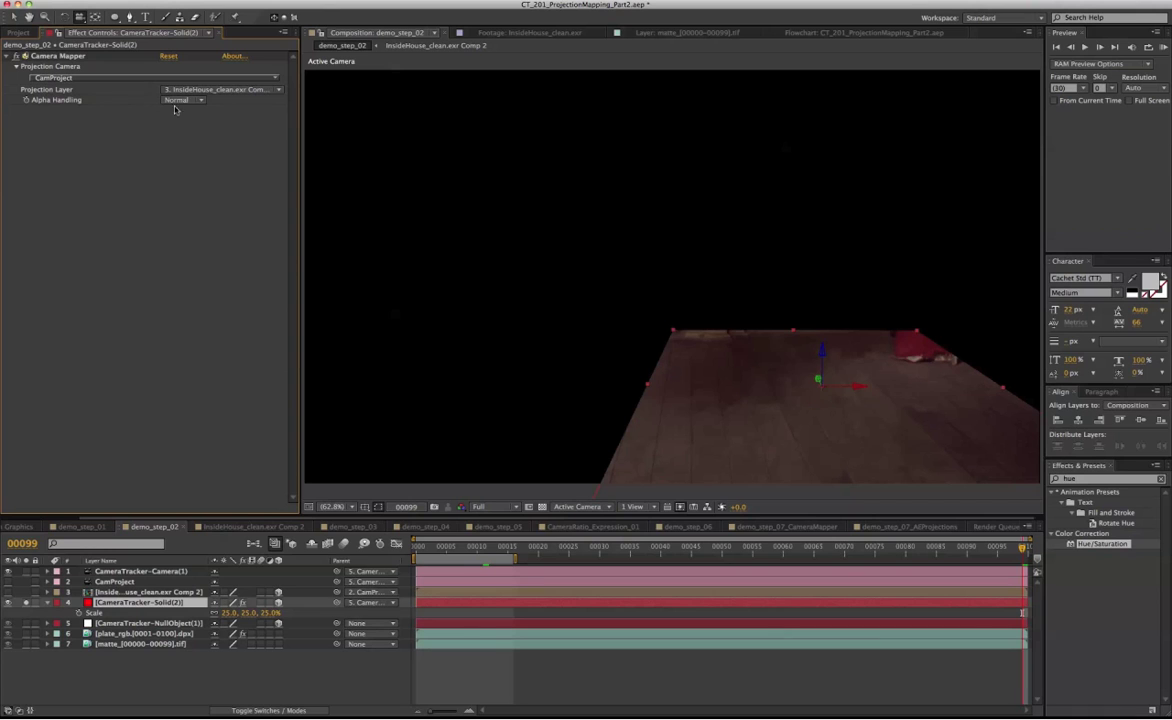
click(180, 100)
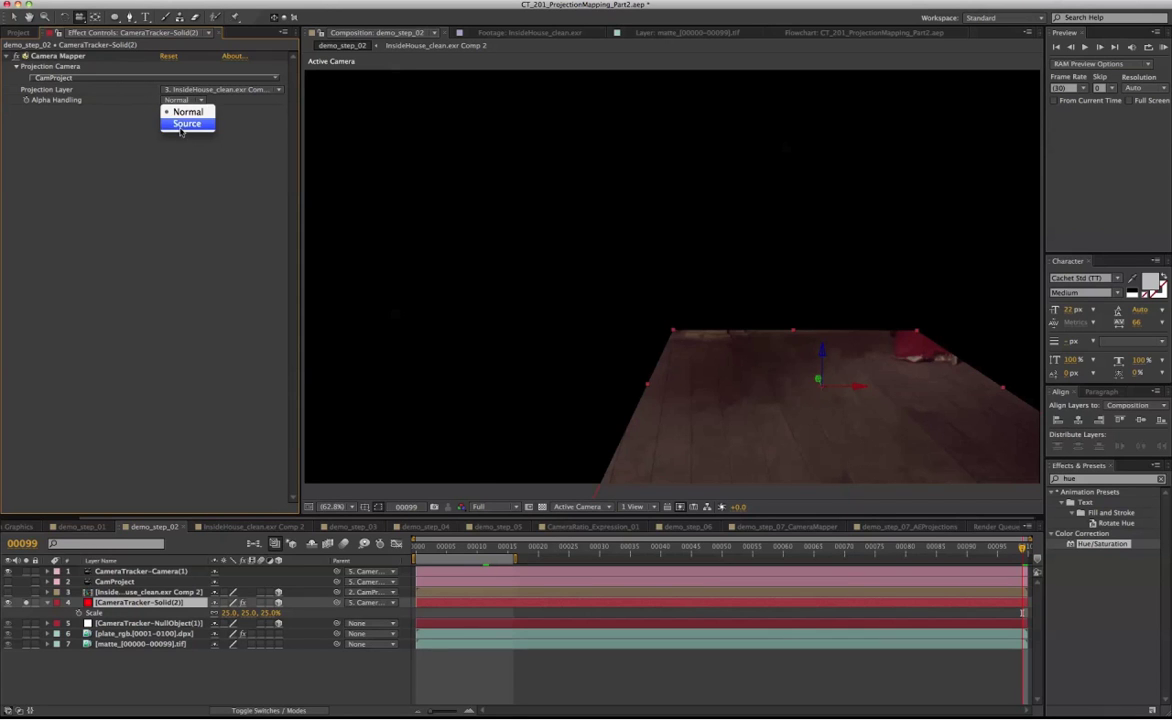
click(186, 123)
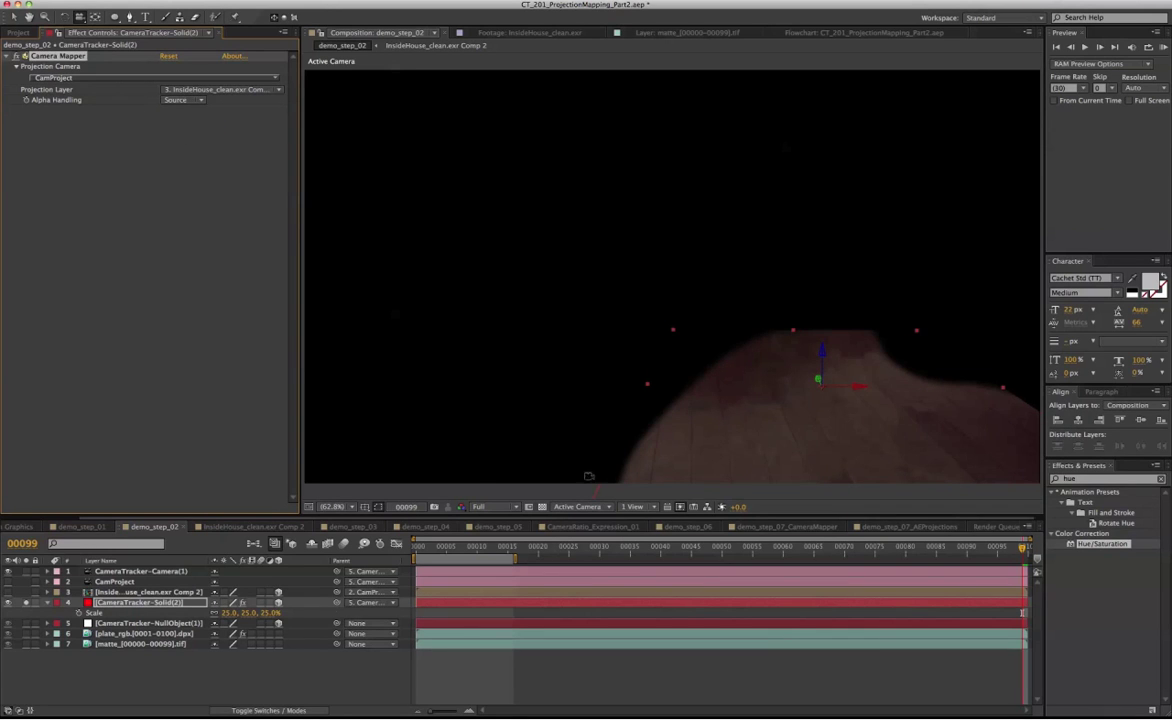
click(117, 619)
click(27, 604)
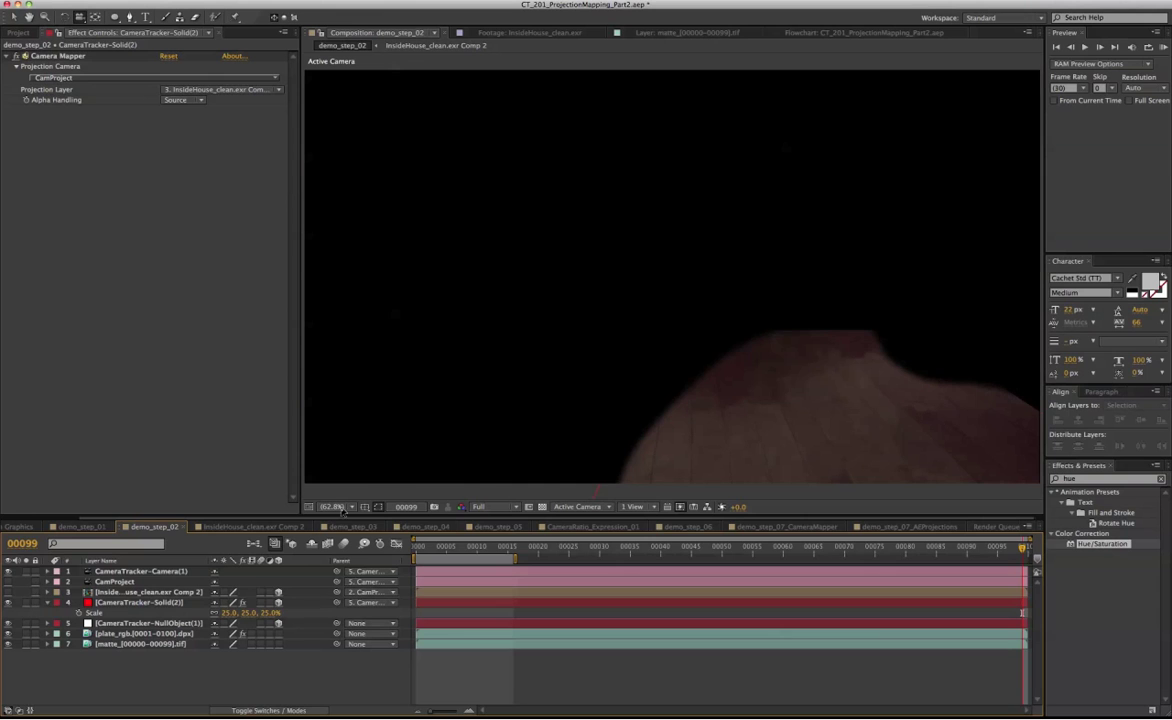
Step: Compare the masked pre-comp with demo_step_02 and scrub through to frame 99 to check the projected floor patch
click(191, 602)
click(204, 530)
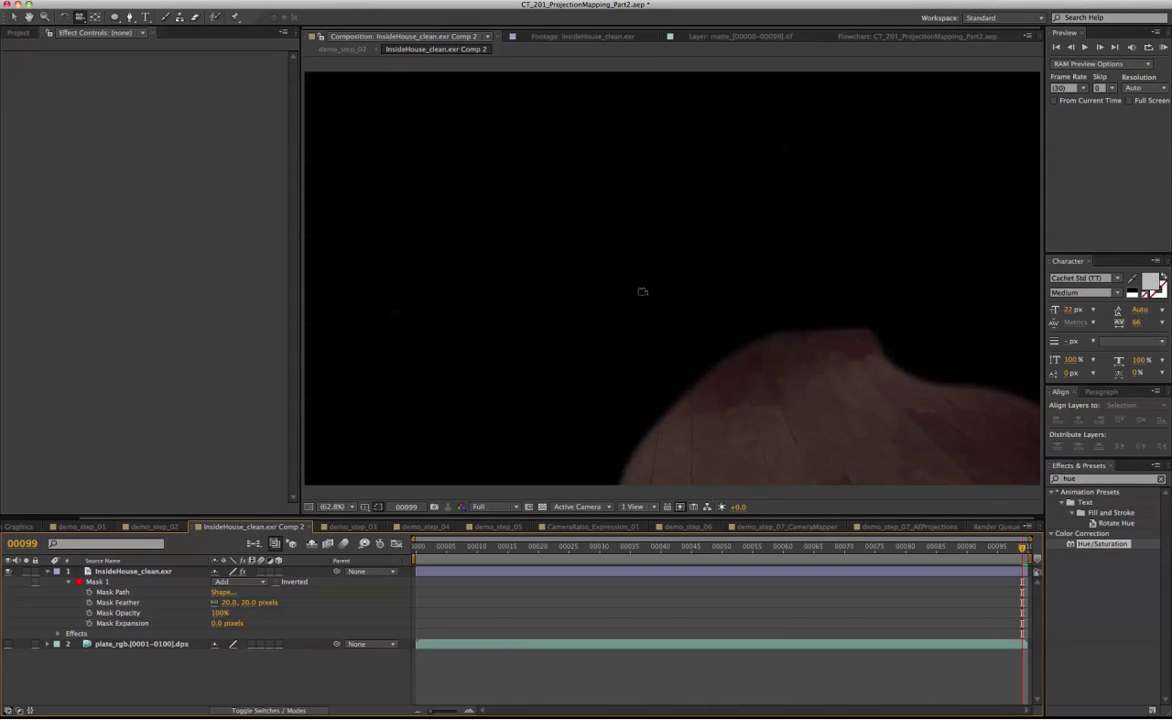
click(154, 526)
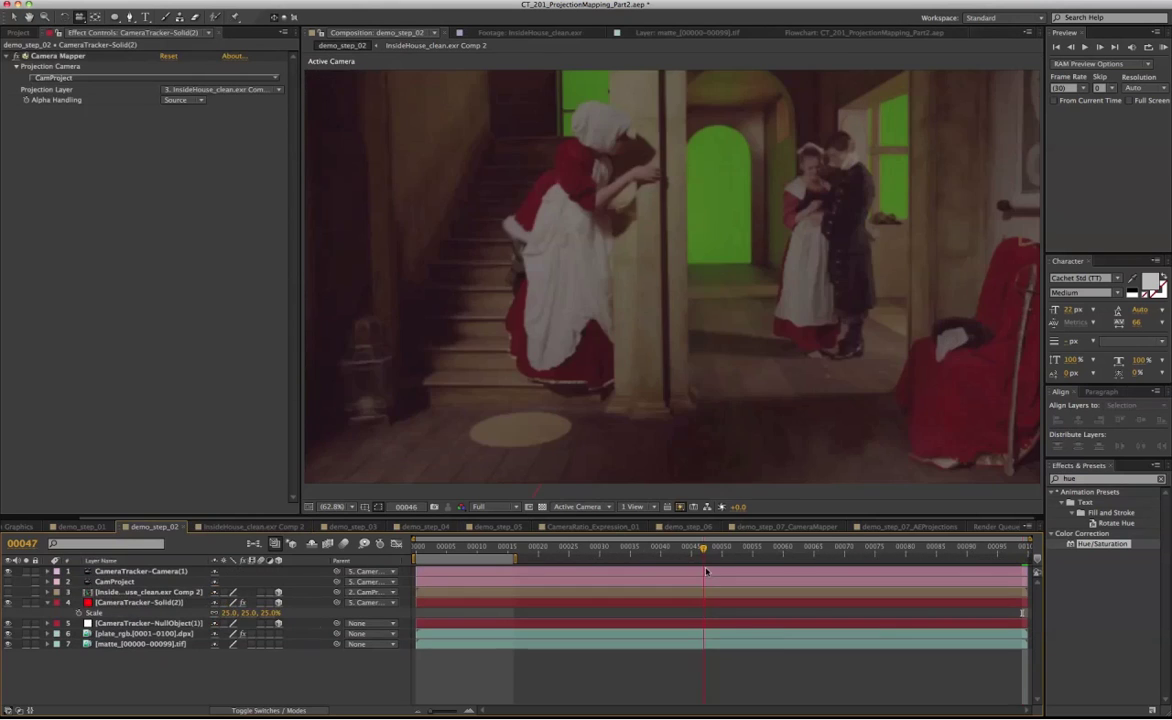
drag(771, 571, 1024, 600)
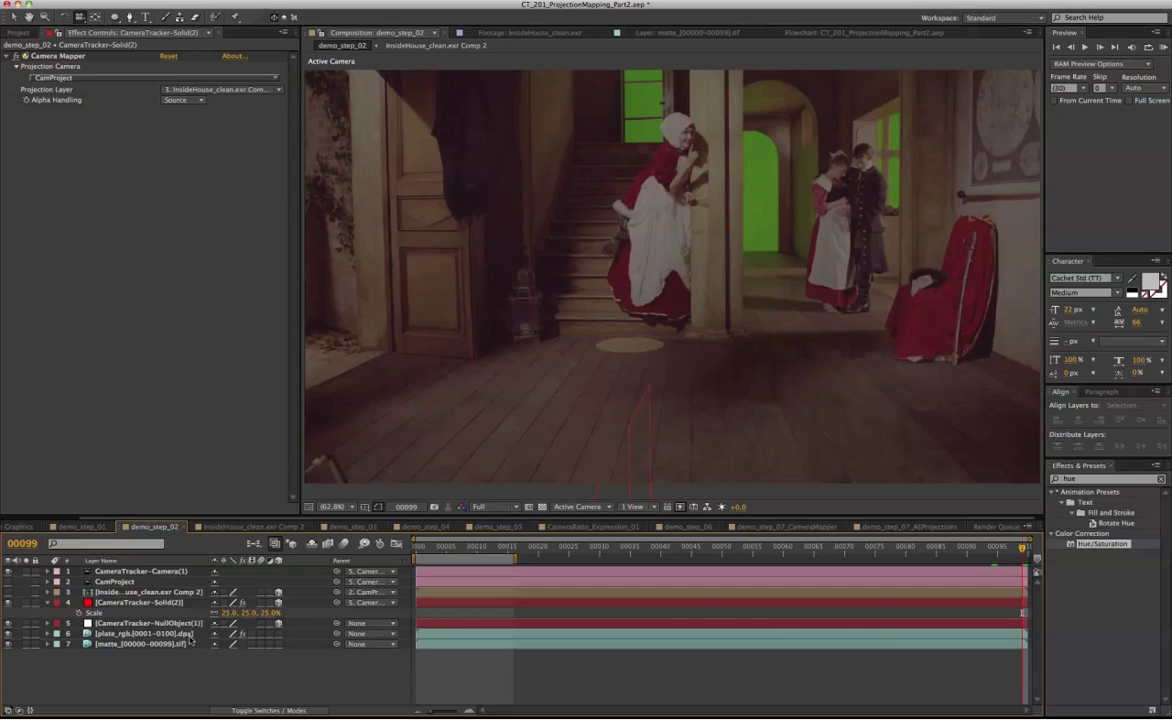
Step: Apply Keylight (1.2) to the plate_rgb layer and sample the arched doorway's green as the Screen Colour
click(190, 634)
click(15, 56)
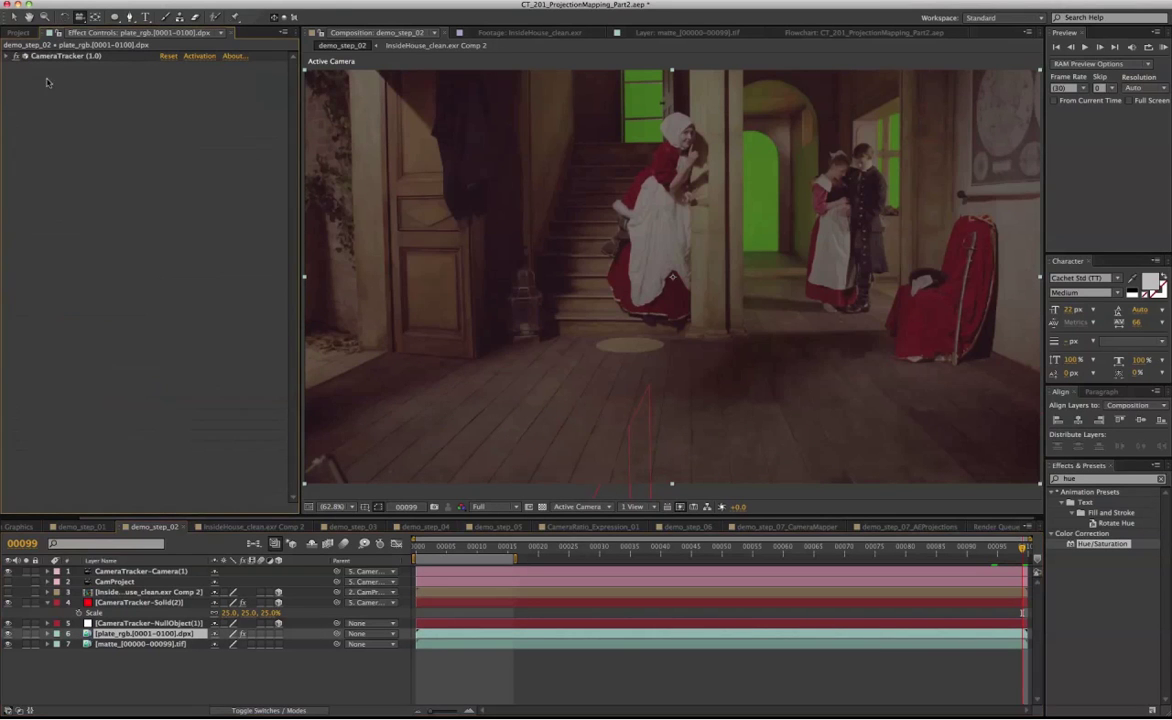
right_click(87, 255)
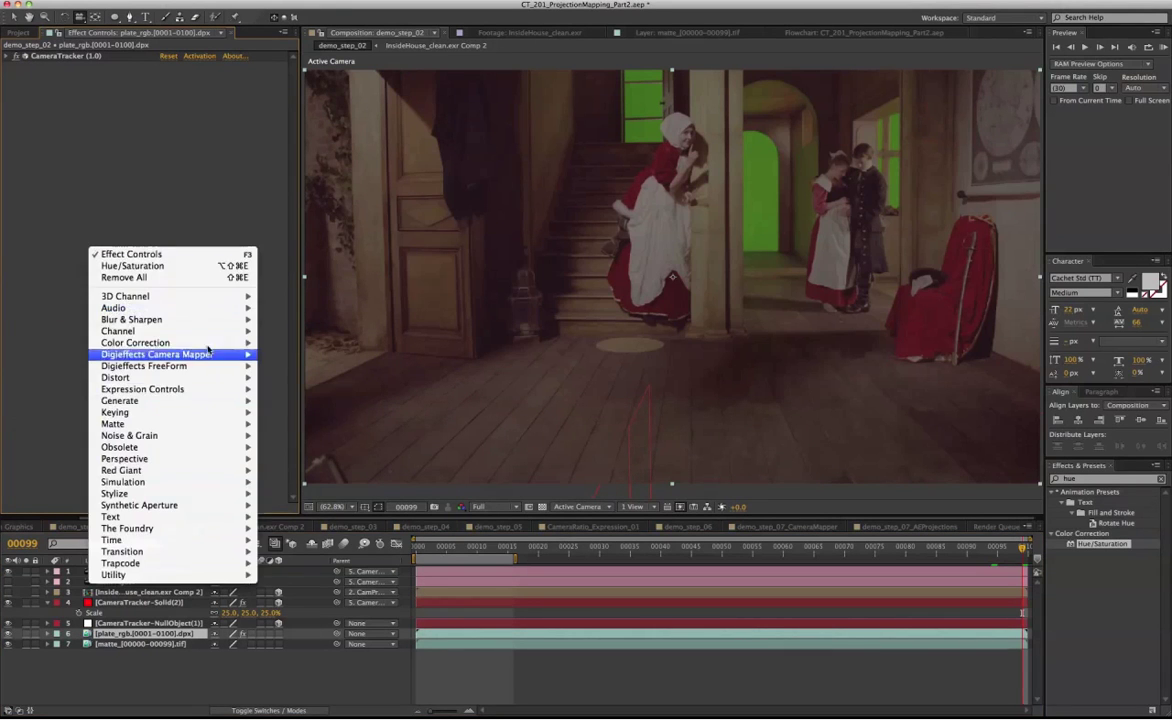
mouse_move(180, 377)
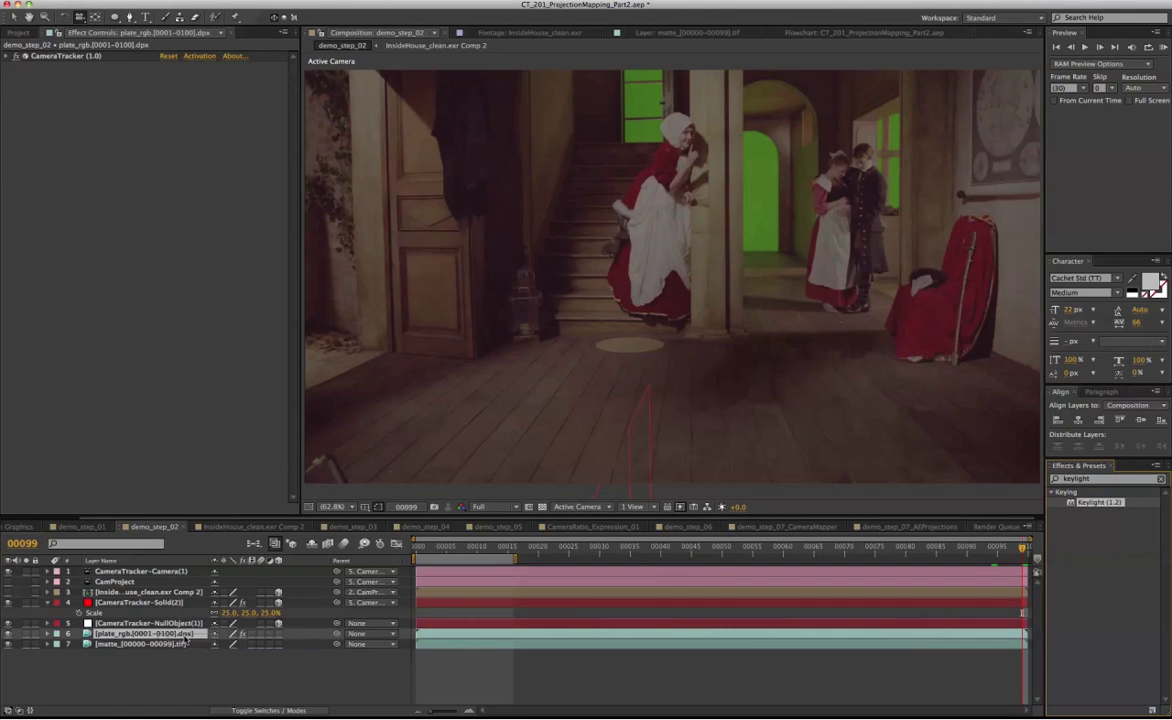
drag(185, 640, 185, 636)
click(182, 144)
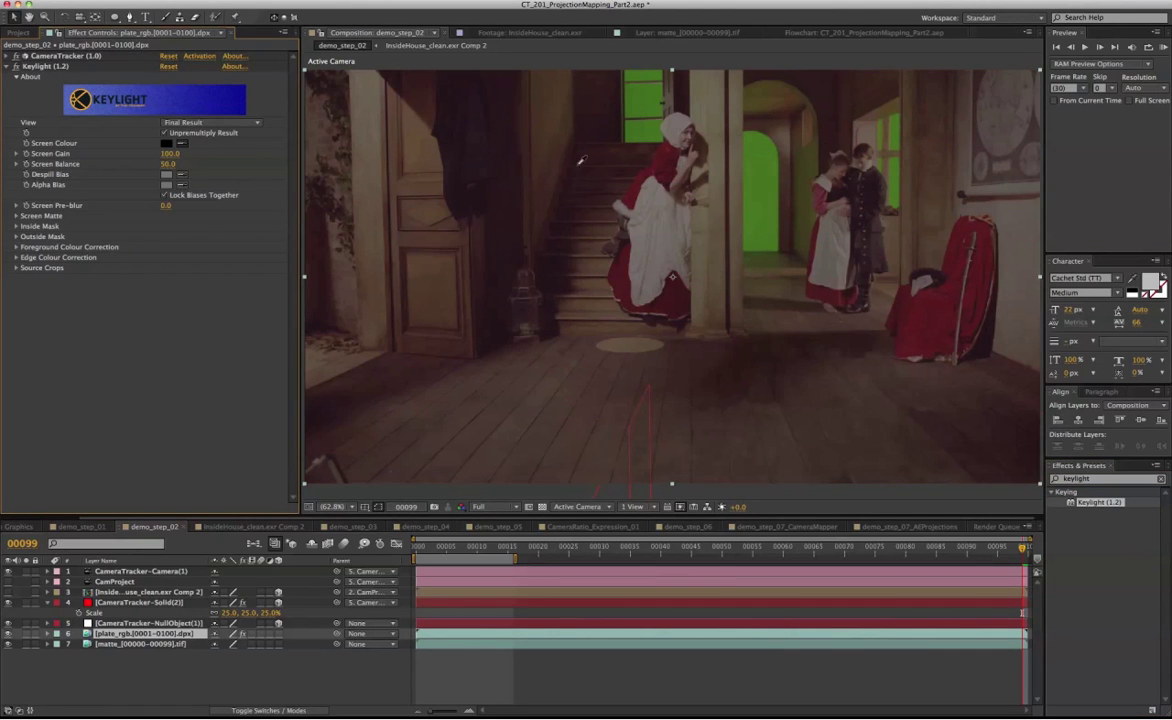
click(772, 171)
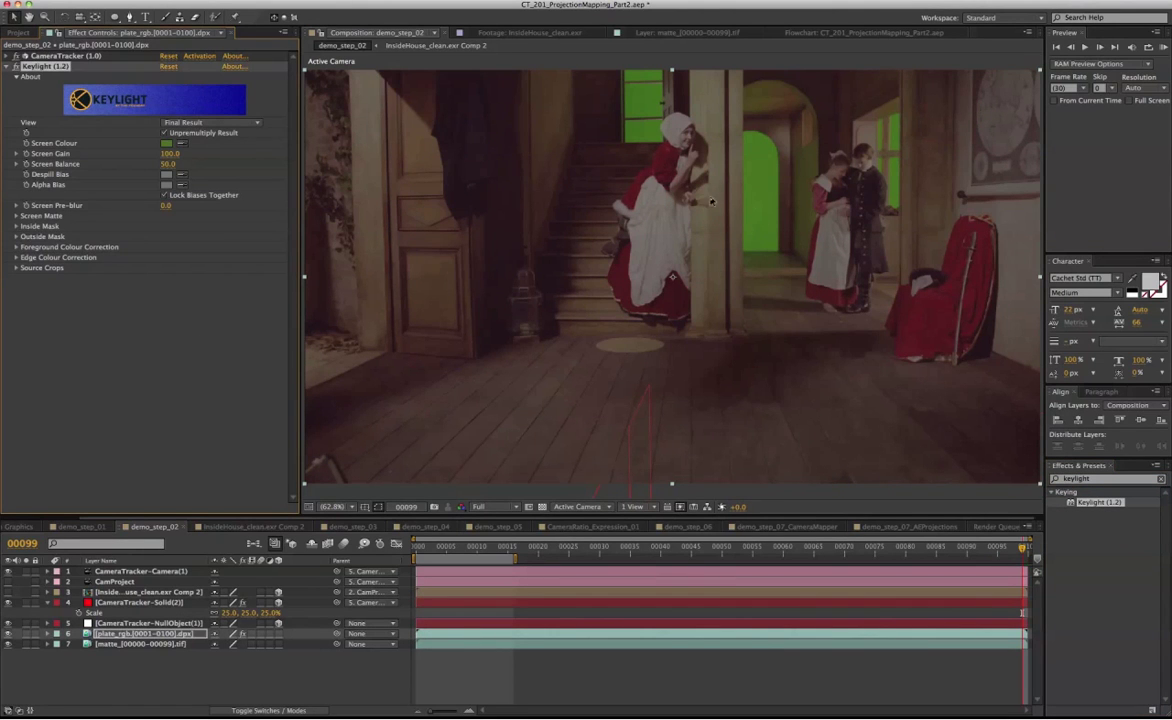
Step: Display Keylight's Screen Matte view, then set Screen Gain to 114 and the matte's Clip White to 19
click(237, 124)
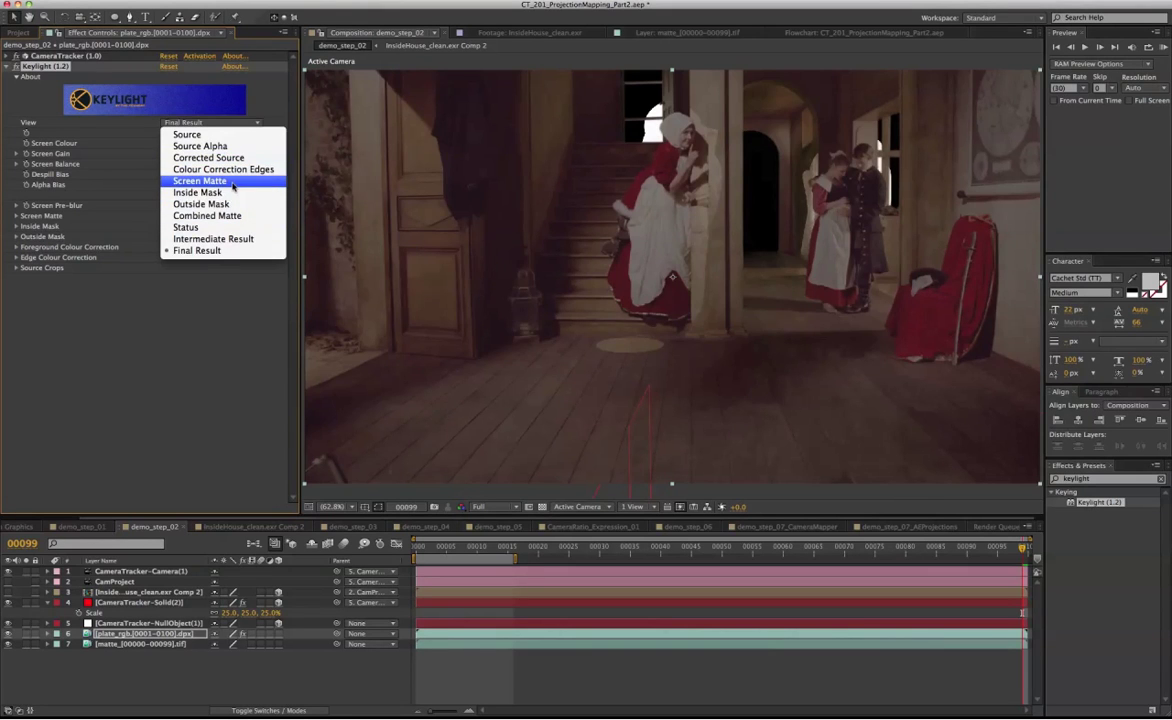
click(236, 182)
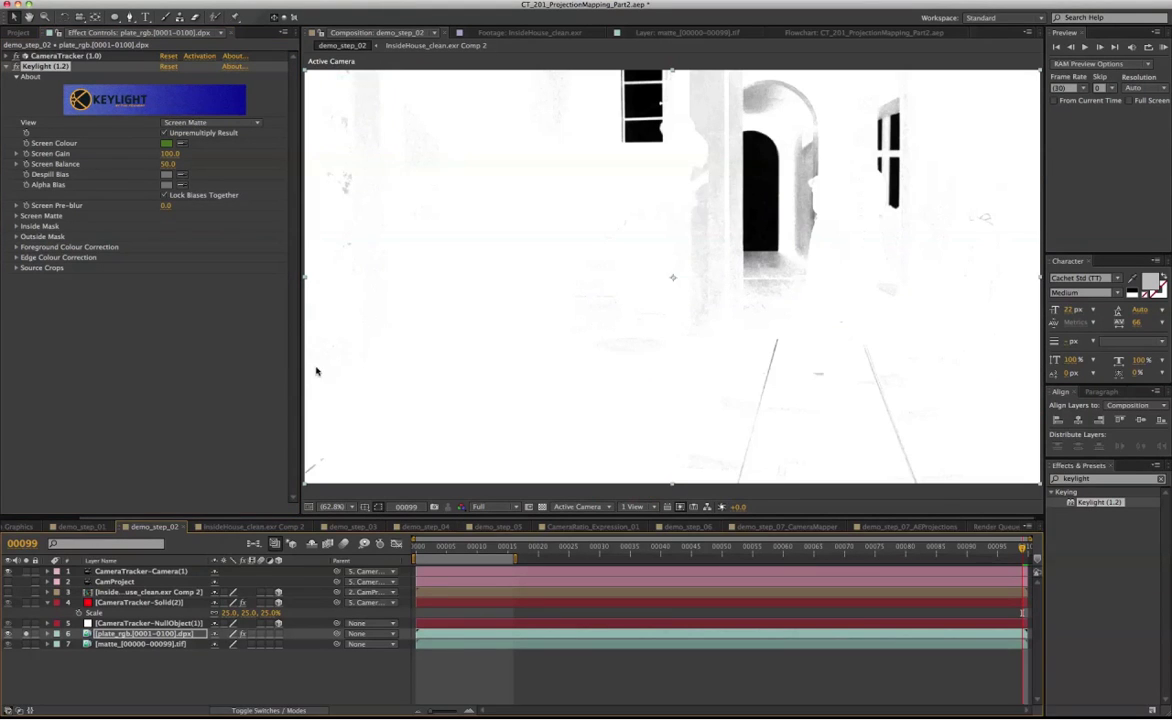
click(16, 215)
drag(170, 154, 177, 154)
drag(172, 237, 157, 238)
Step: Raise the viewer exposure to +2.0 to inspect the matte and set Keylight's Screen Softness to 1
click(167, 227)
click(739, 507)
mouse_move(739, 507)
mouse_down()
mouse_move(729, 507)
mouse_move(750, 507)
mouse_up()
click(167, 268)
text(1)
key(Return)
click(204, 424)
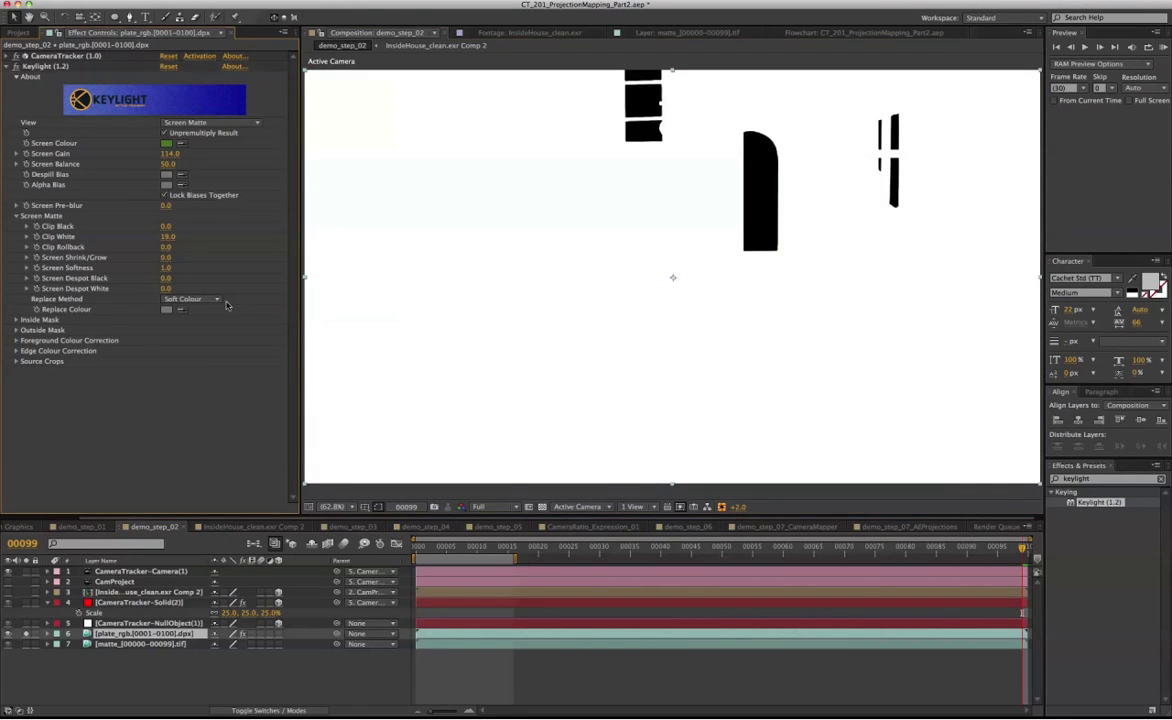
Step: Reset the viewer exposure, set Keylight's Clip Black to 5, and return its View to Final Result
click(722, 507)
click(168, 227)
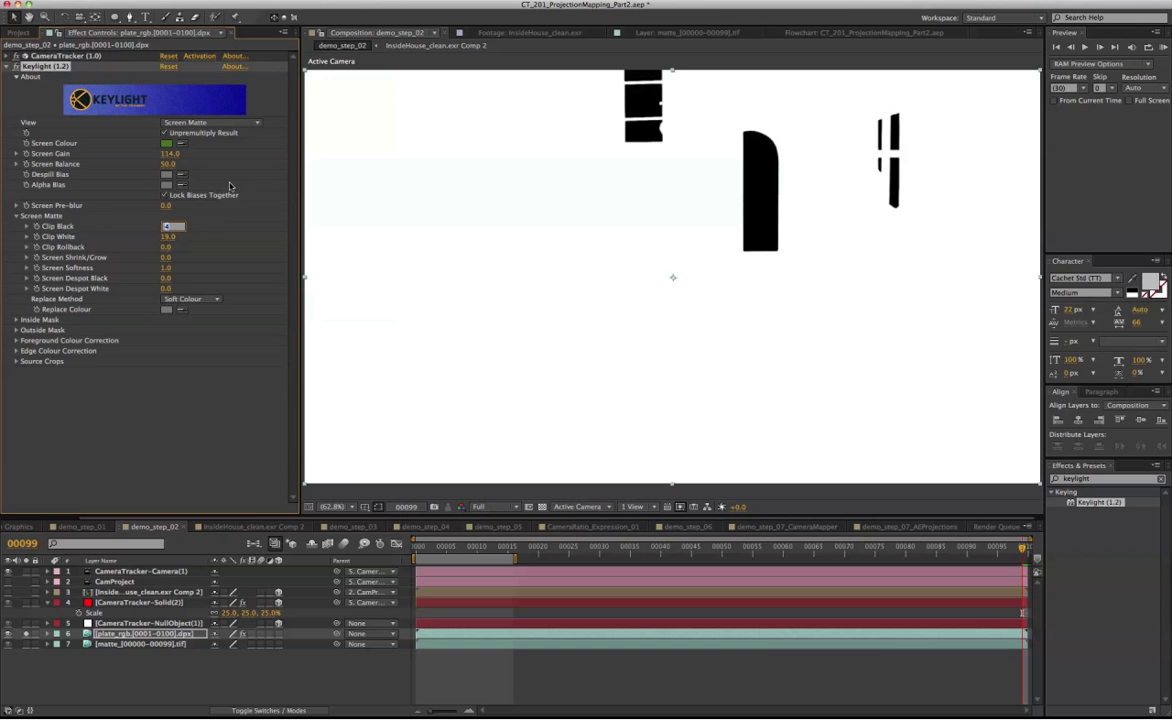
text(5)
click(210, 122)
click(200, 238)
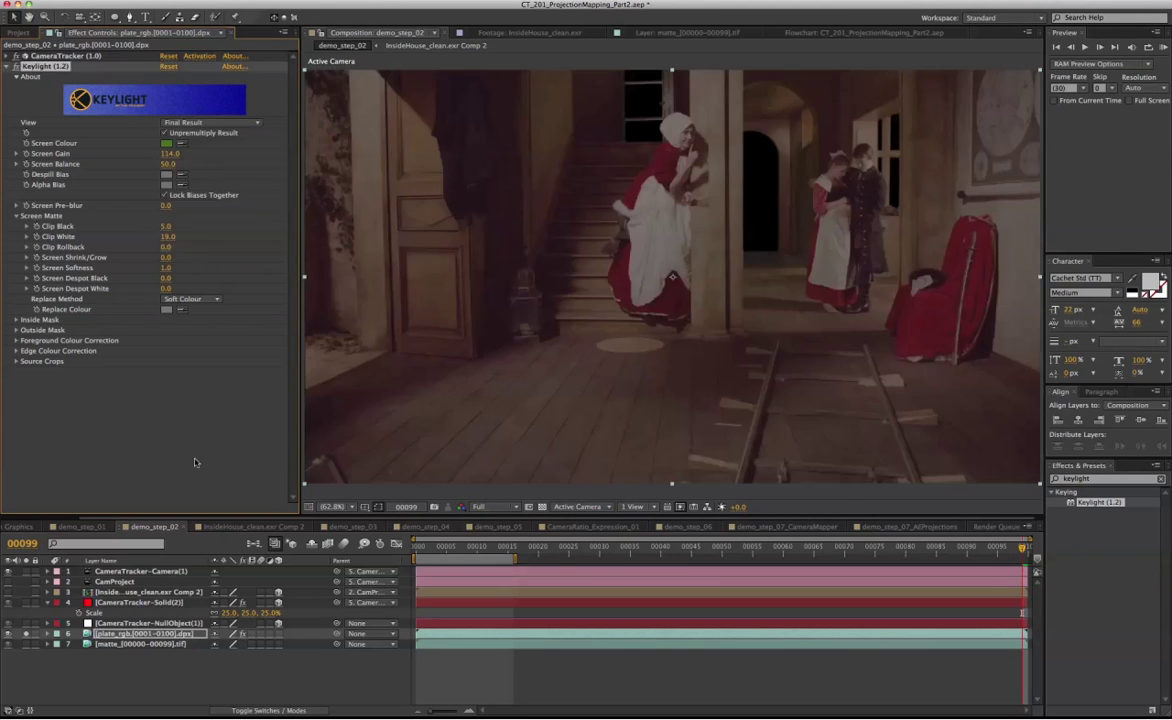
Step: Unsolo the keyed plate, hide the matte layer, and place IMG_0535.JPG directly beneath the plate
click(26, 634)
click(8, 644)
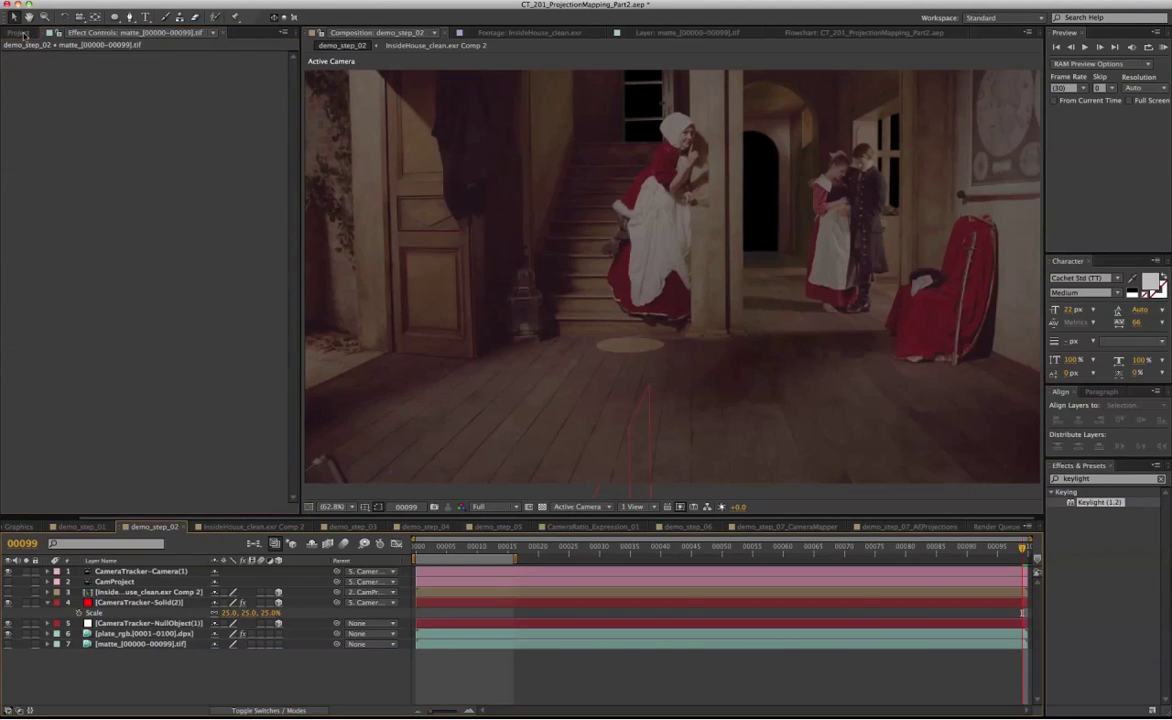
click(18, 33)
drag(73, 153, 186, 639)
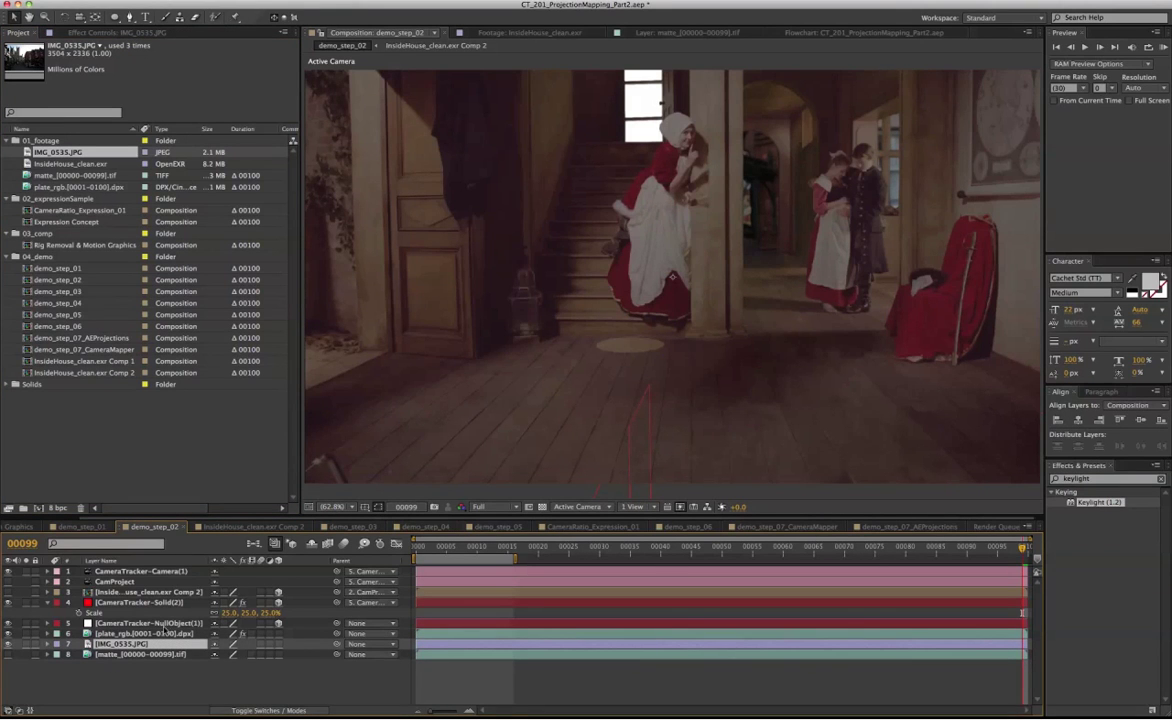
Step: Solo IMG_0535.JPG to inspect it and set its Scale to 59%
click(26, 644)
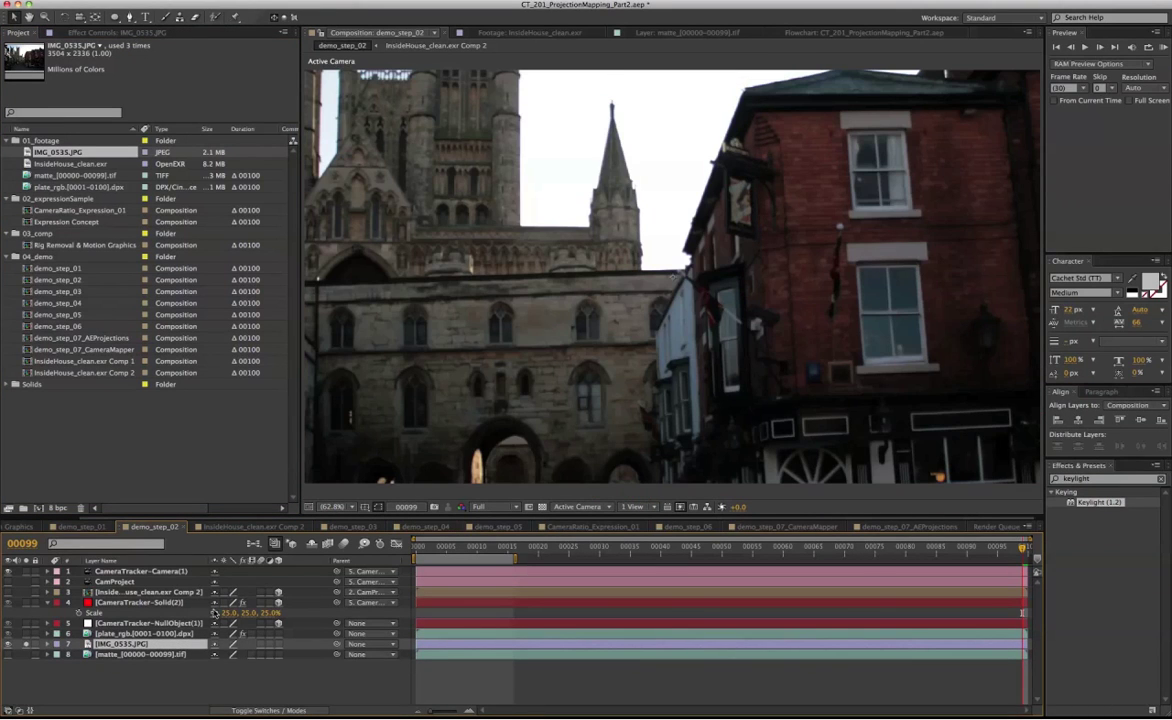
key(s)
mouse_move(231, 654)
mouse_down()
mouse_move(180, 654)
mouse_move(235, 650)
mouse_move(245, 637)
mouse_up()
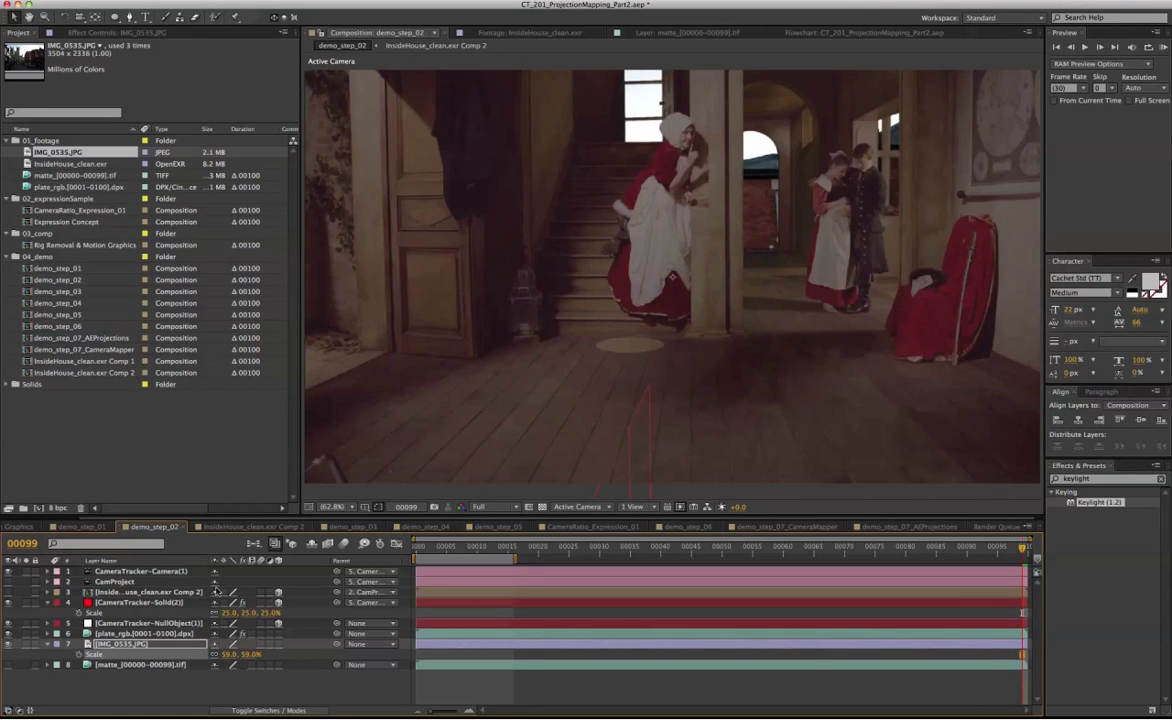
Step: Make IMG_0535.JPG a 3D layer and display the scene in Custom View 1
click(279, 644)
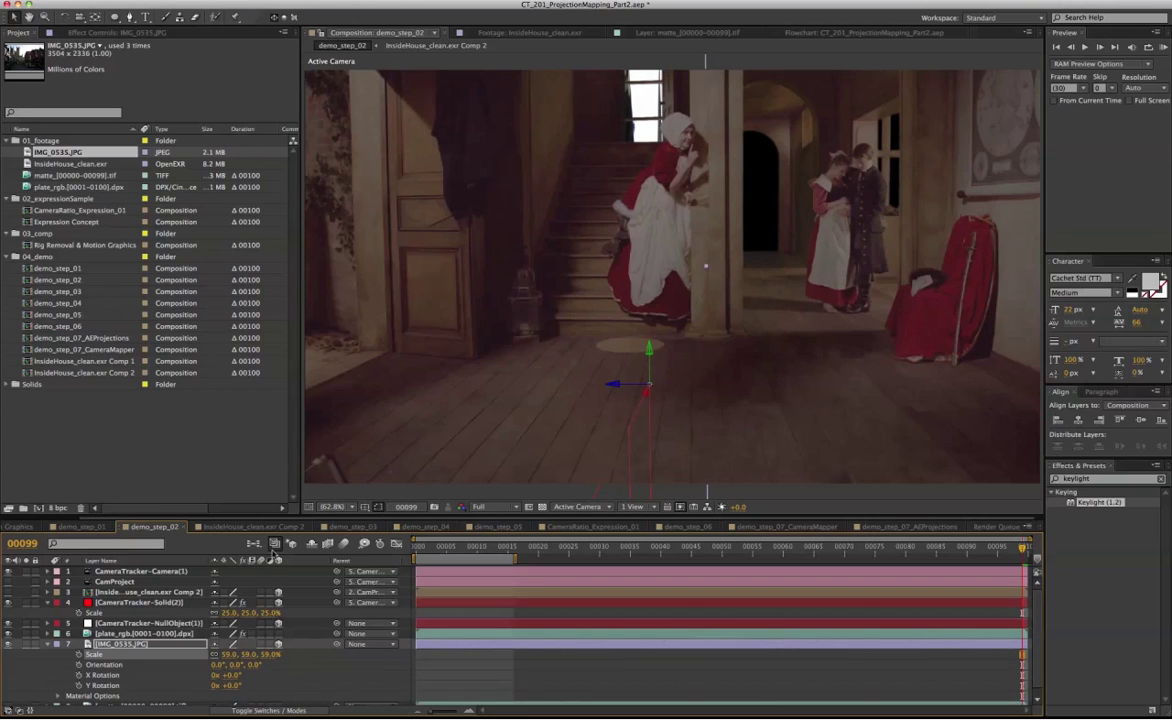
click(49, 645)
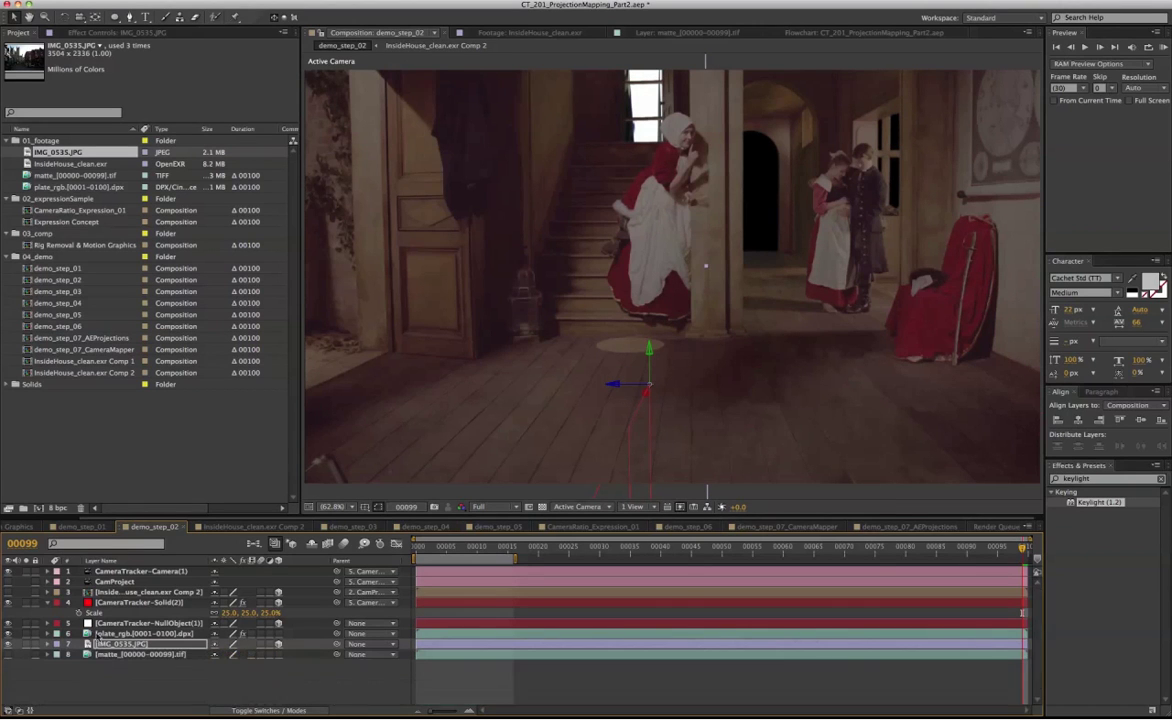
click(578, 507)
click(650, 642)
Step: Set the Y Rotation of IMG_0535.JPG to -90°
key(r)
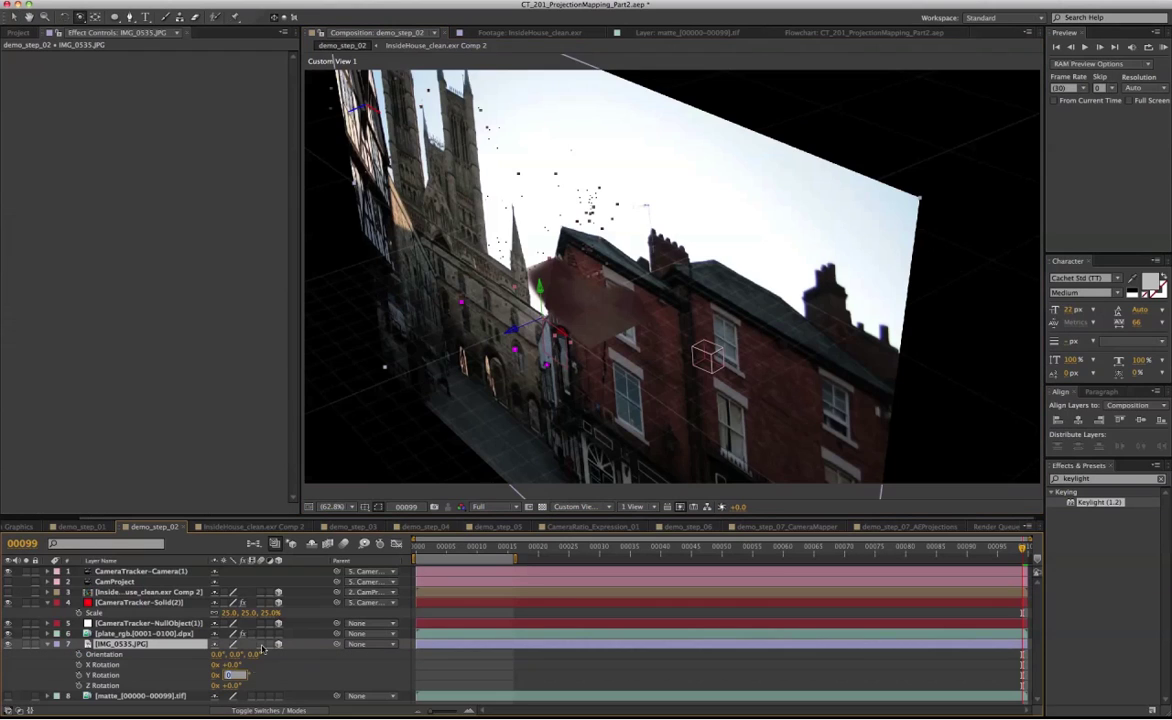
key(Return)
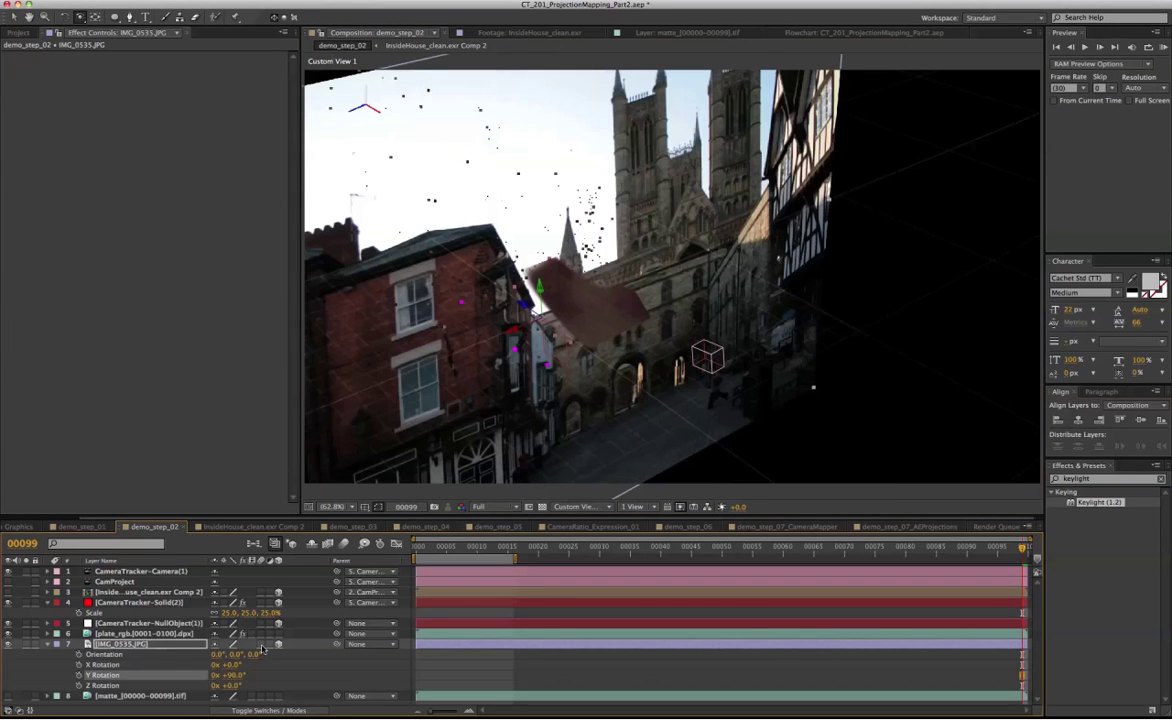
click(232, 675)
text(-90)
key(Return)
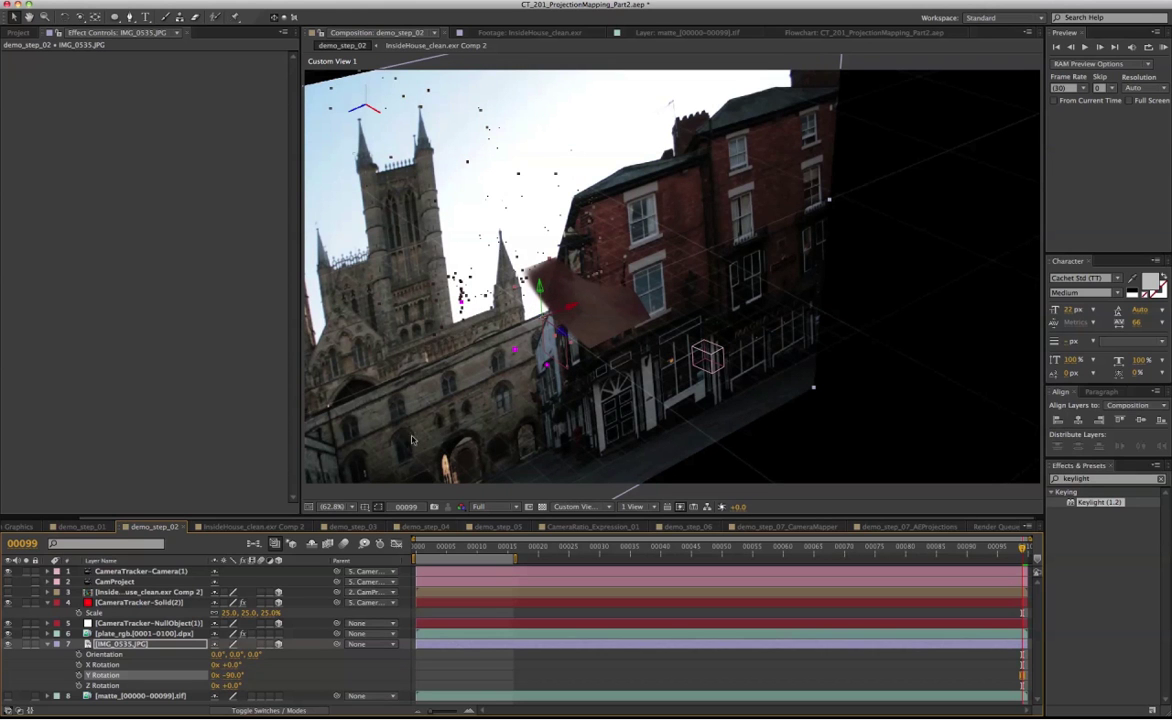
Step: Scale IMG_0535.JPG to 20% and move it far back behind the tracked set
key(u)
key(u)
key(s)
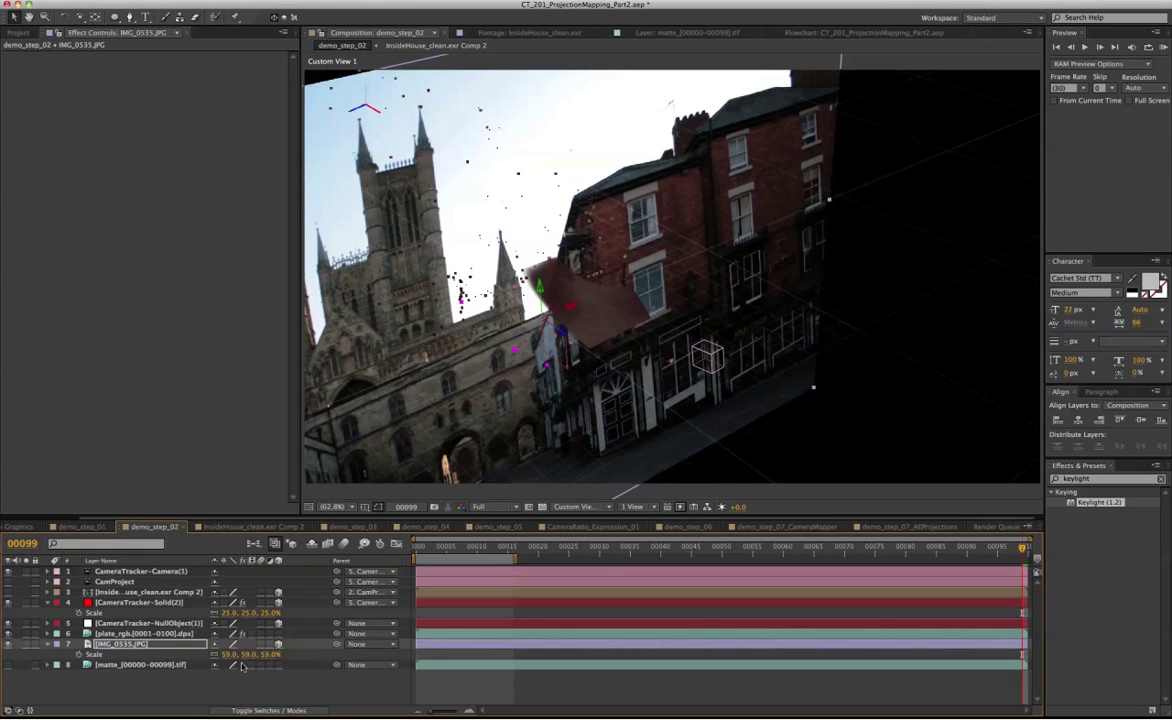
click(250, 656)
text(20)
key(Return)
drag(525, 300, 226, 58)
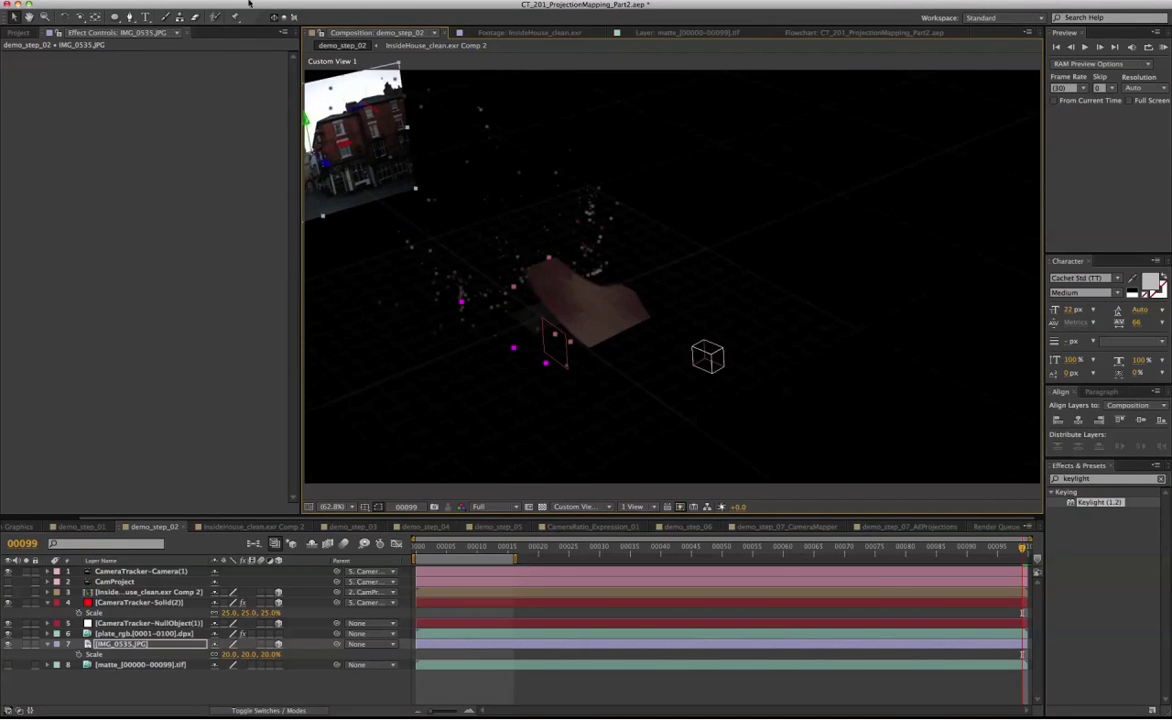
Step: In the Active Camera view, enlarge IMG_0535.JPG and position it at -394.7, 273.5, 175.5 behind the keyed openings
click(578, 507)
click(589, 518)
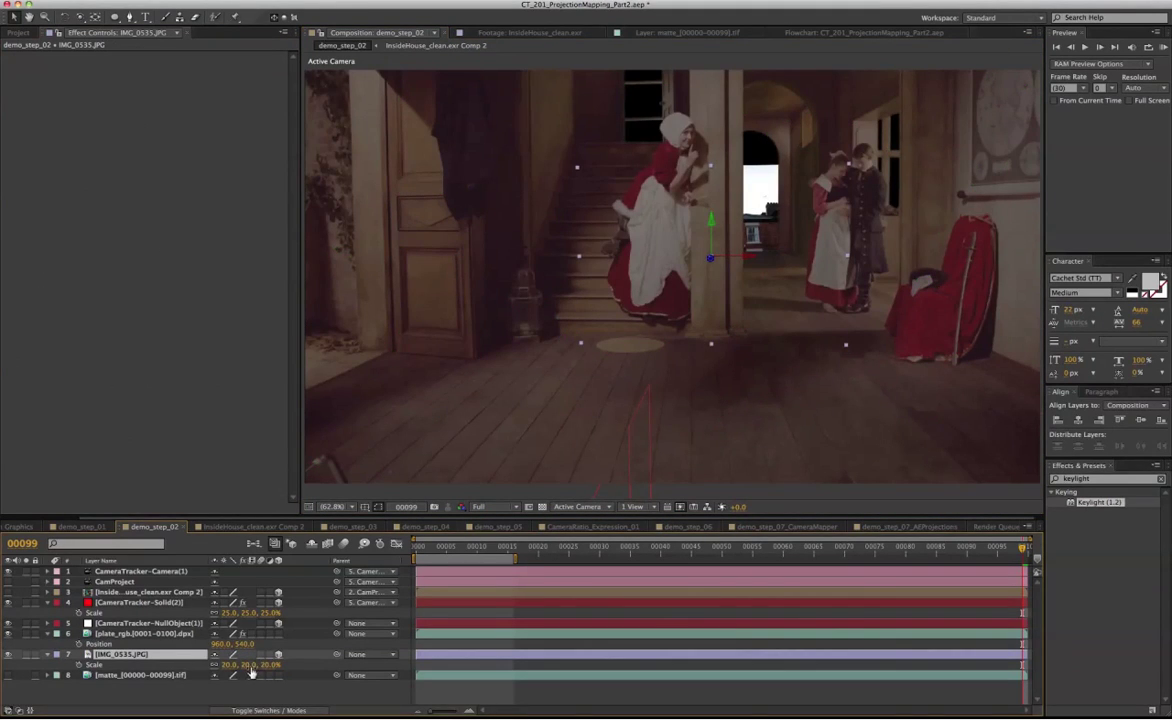
key(p)
drag(246, 670, 127, 628)
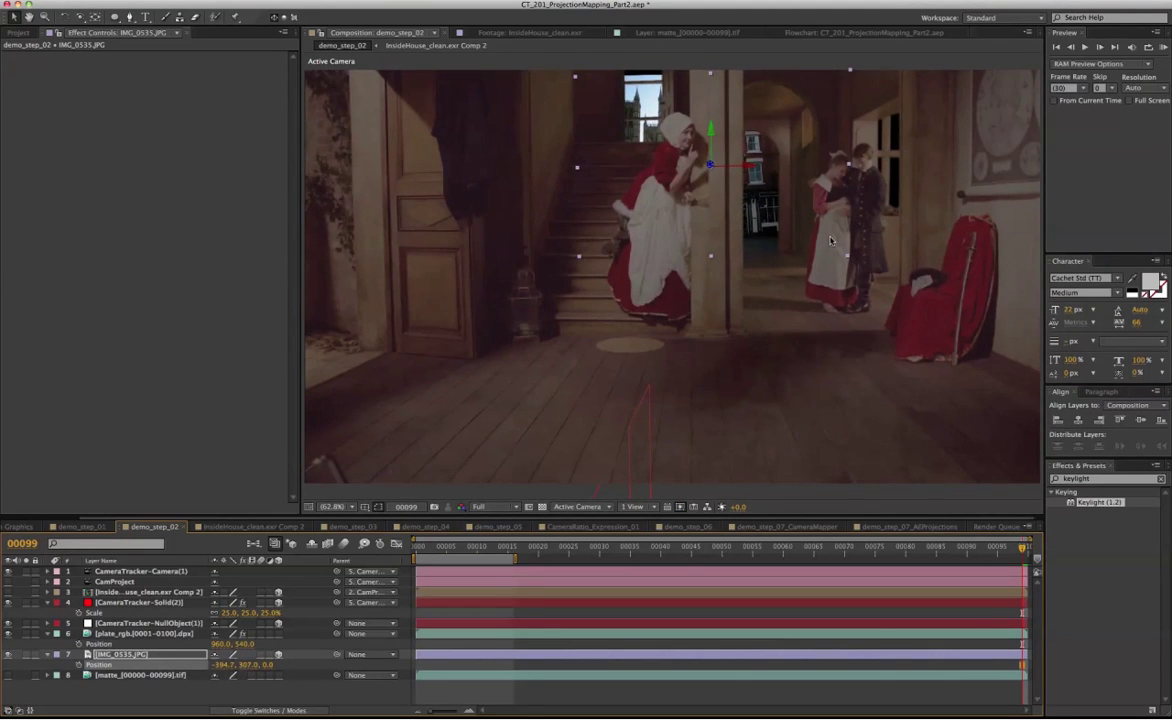
drag(847, 260, 966, 311)
drag(752, 179, 786, 121)
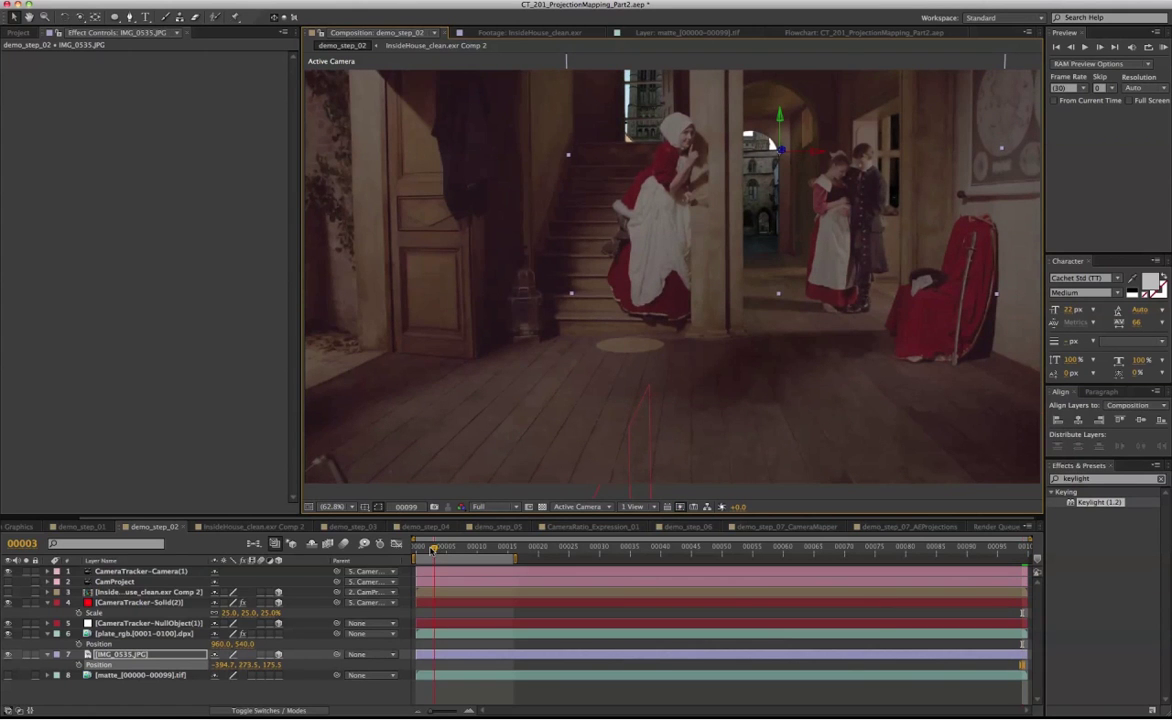
Step: Scrub from the start of the shot to frame 84 to check the background's parallax through the keyed openings
click(421, 548)
drag(421, 548, 843, 566)
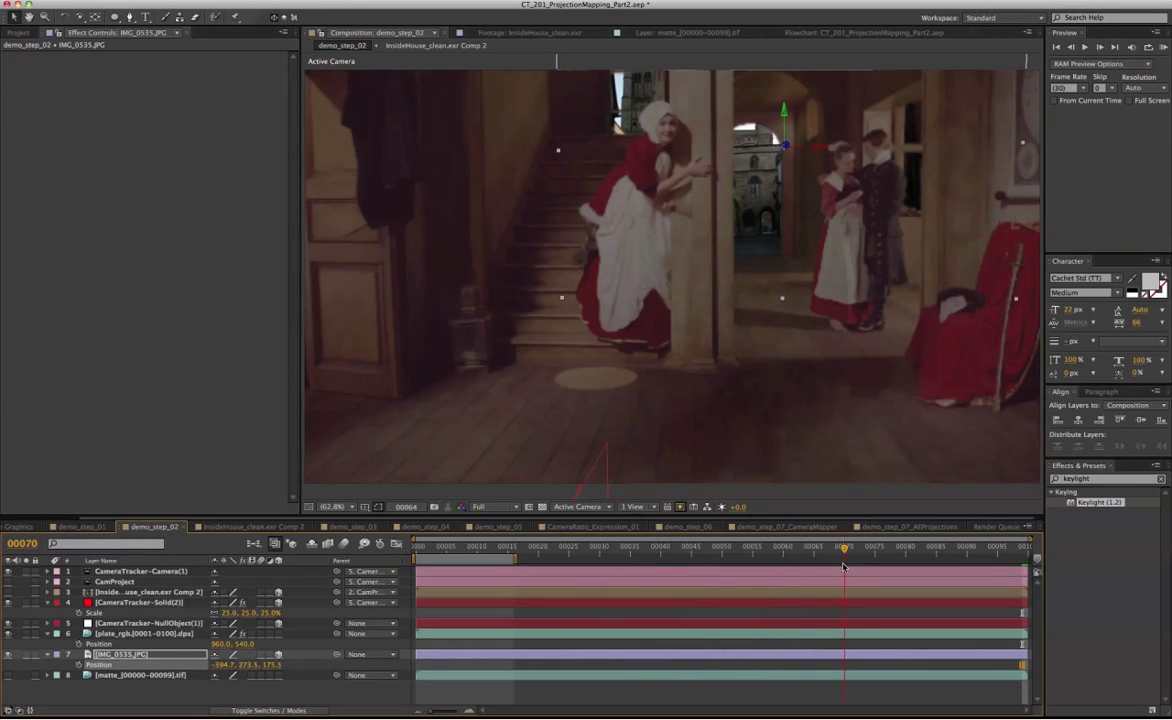
click(931, 548)
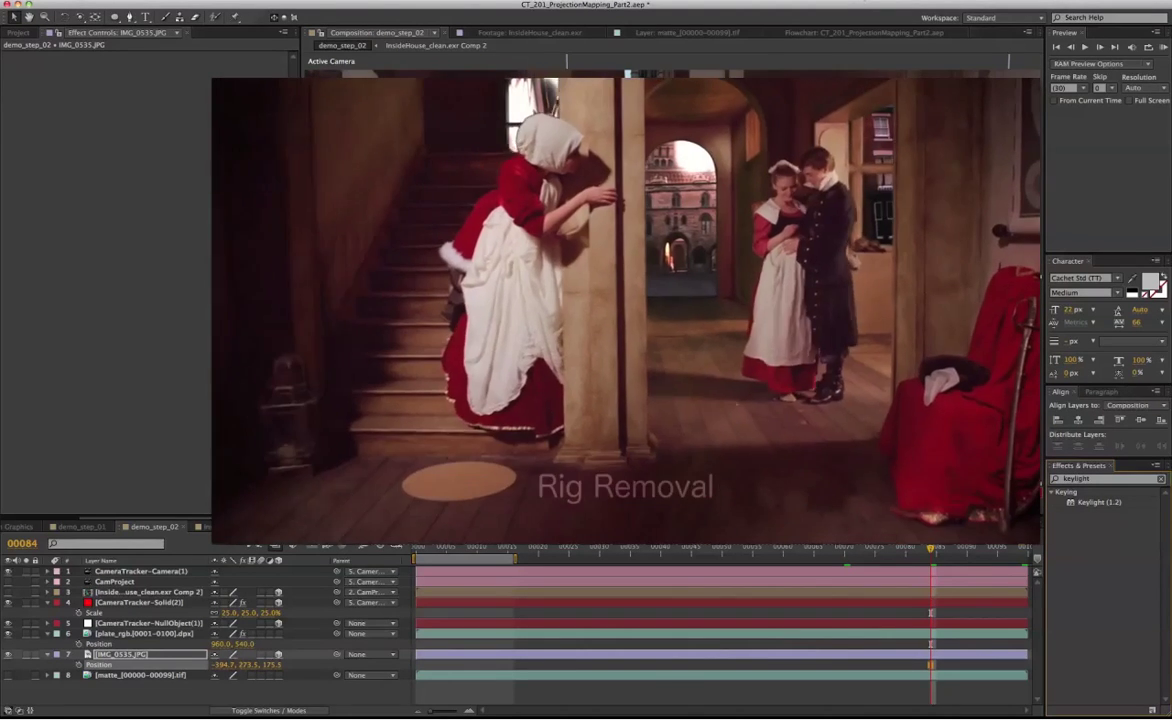
mouse_move(659, 493)
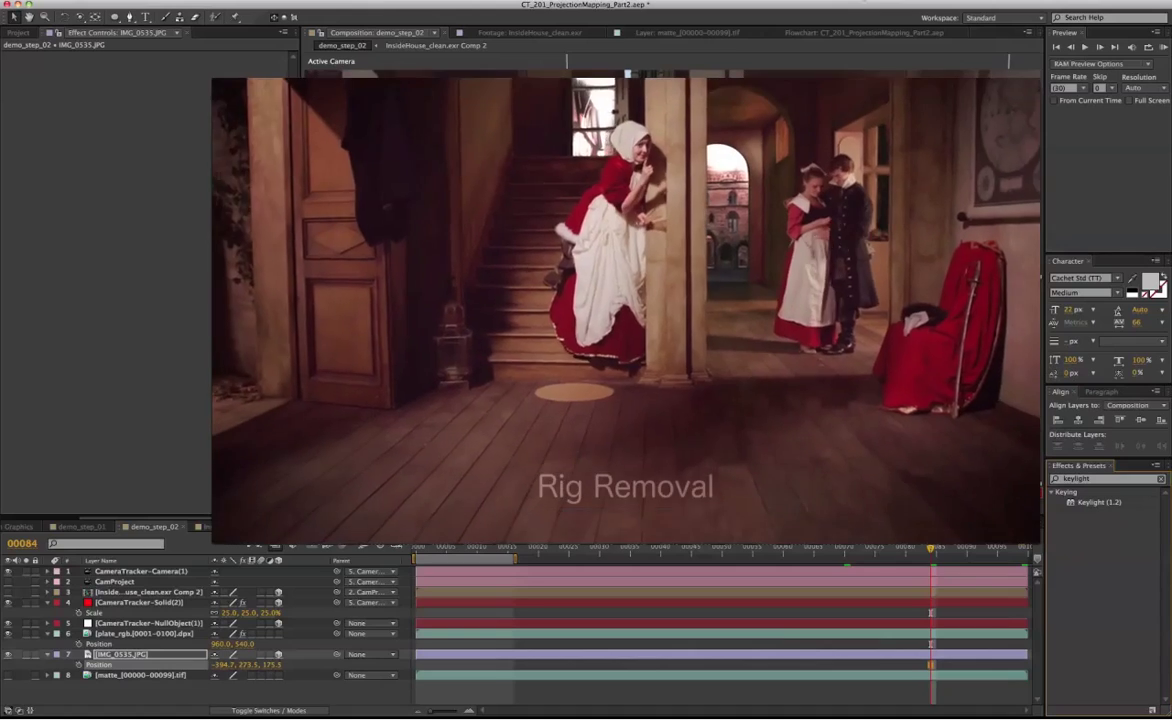